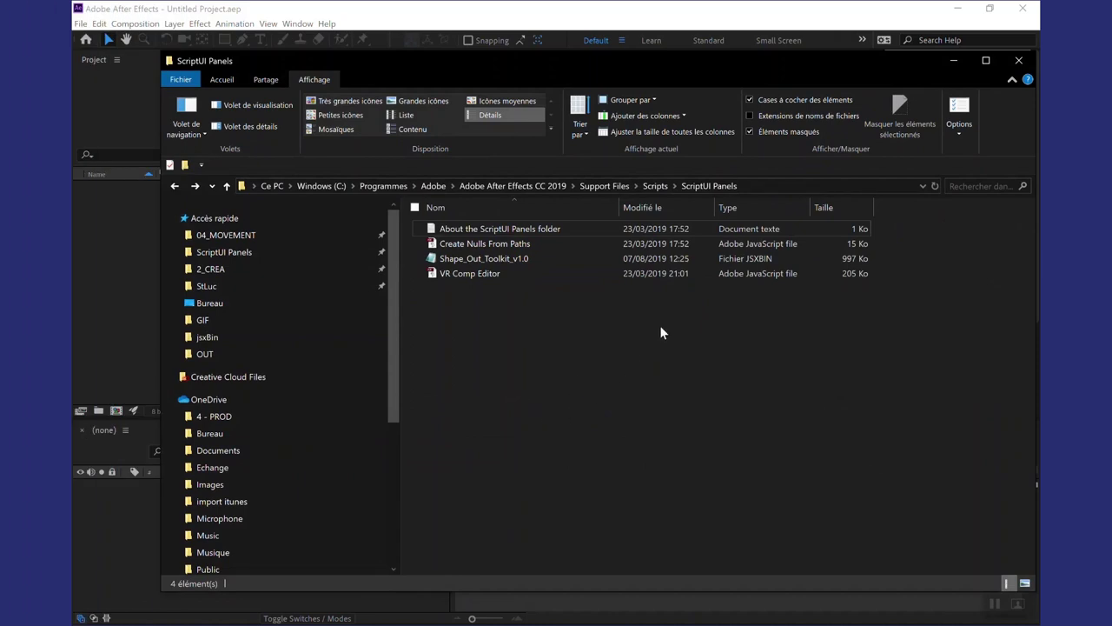
- Select Shape_Out_Toolkit_v1.0 in the After Effects 2019 ScriptUI Panels folder, then minimize Explorer
{"action": "left_click", "coordinate": [761, 183]}
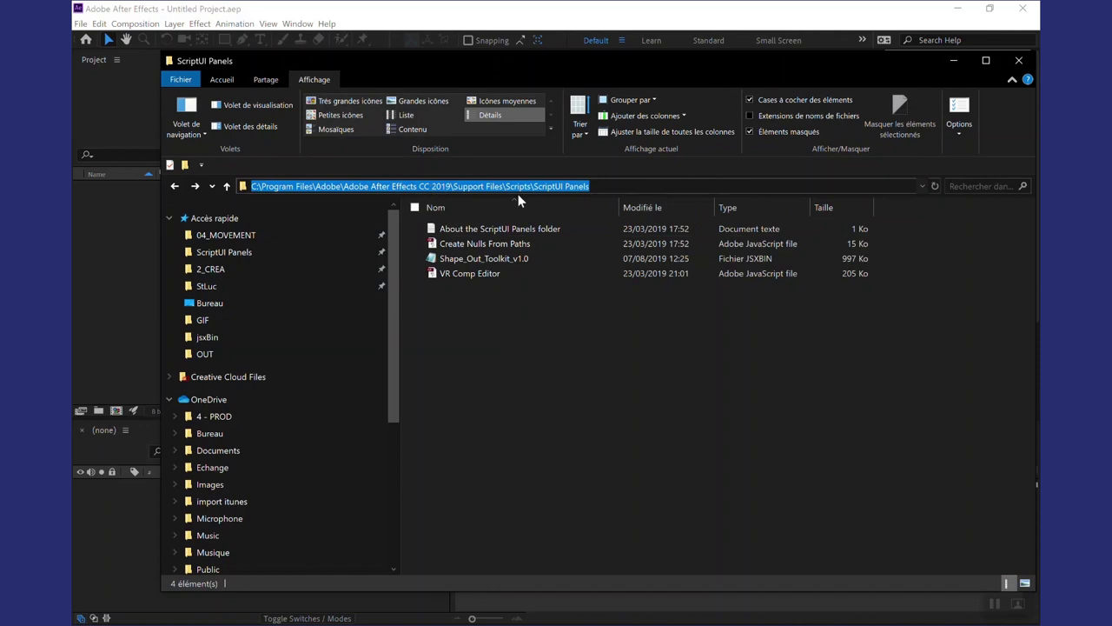
{"action": "left_click", "coordinate": [497, 258]}
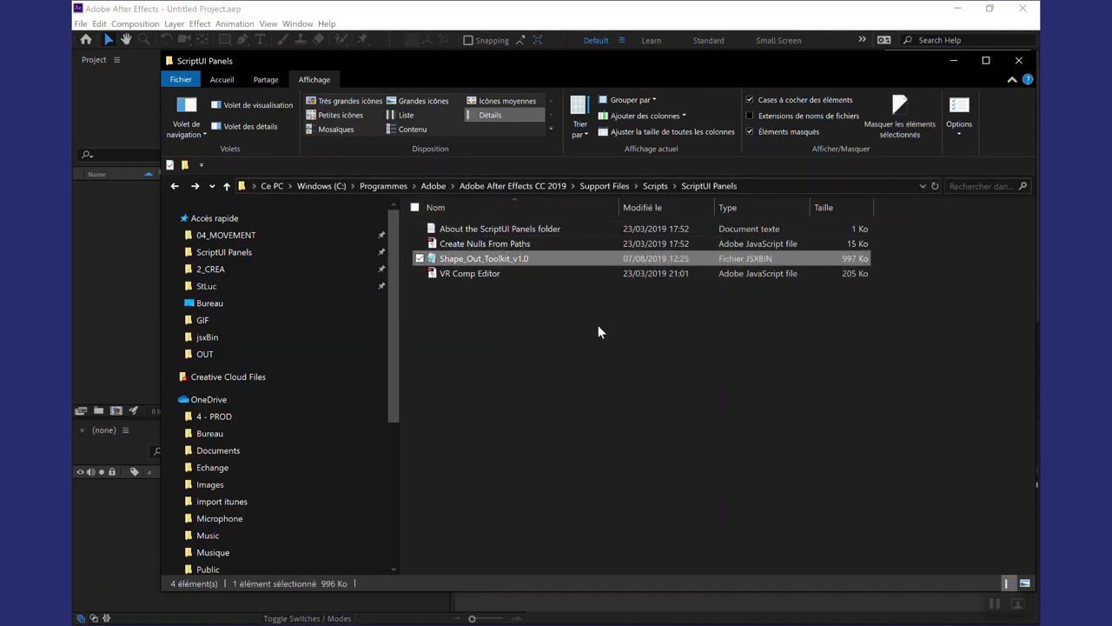
{"action": "left_click", "coordinate": [954, 60]}
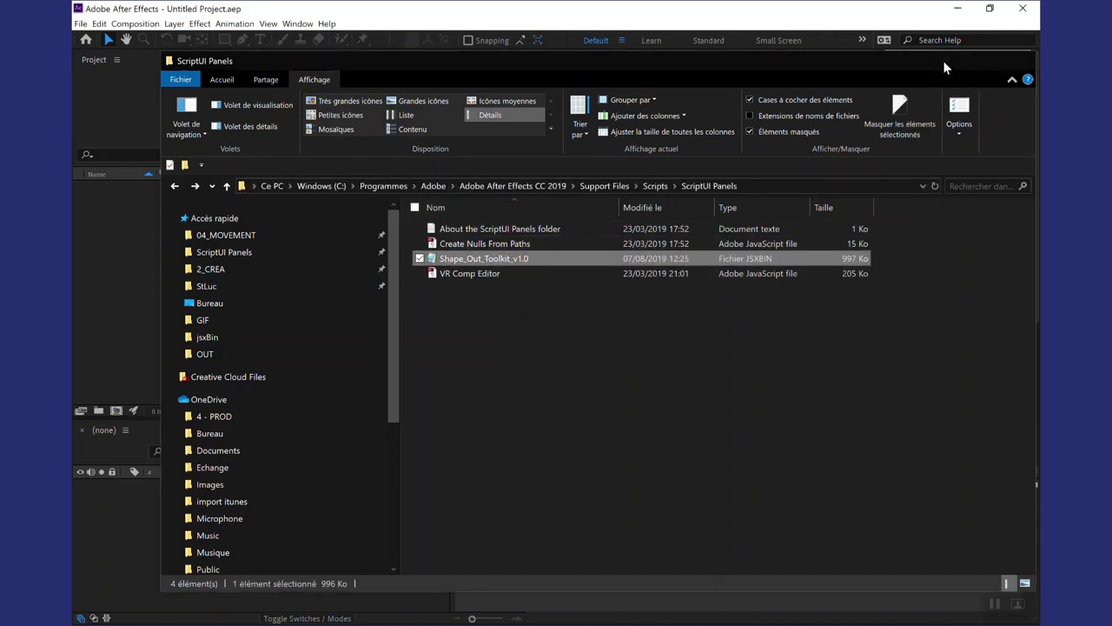
- Enable Allow Scripts to Write Files and Access Network in Scripting & Expressions preferences
{"action": "left_click", "coordinate": [99, 23]}
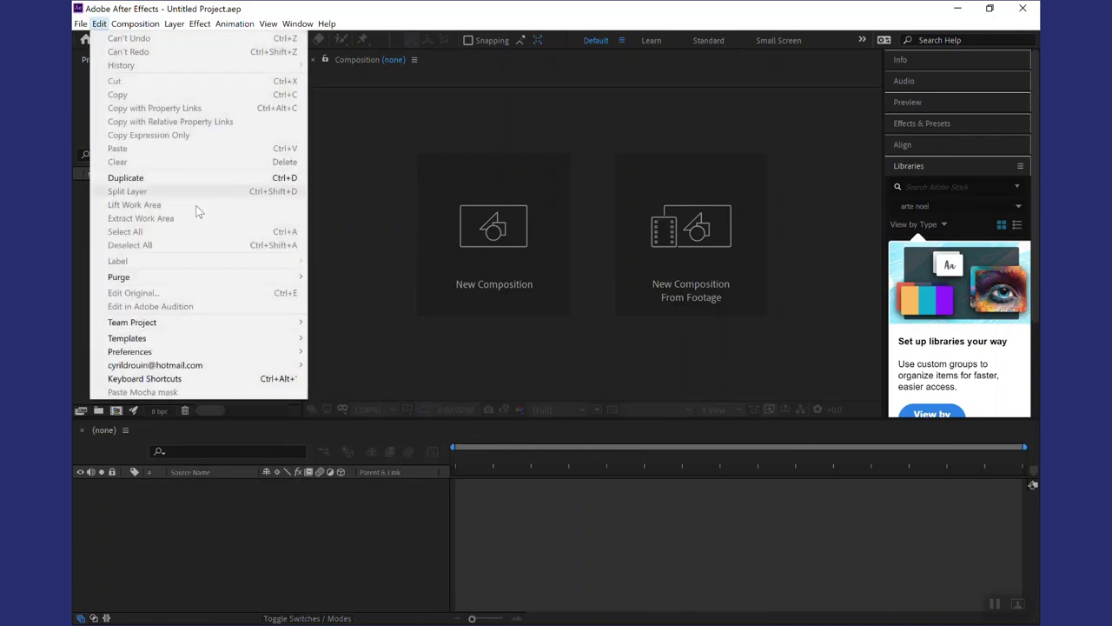
{"action": "mouse_move", "coordinate": [243, 355]}
{"action": "left_click", "coordinate": [405, 586]}
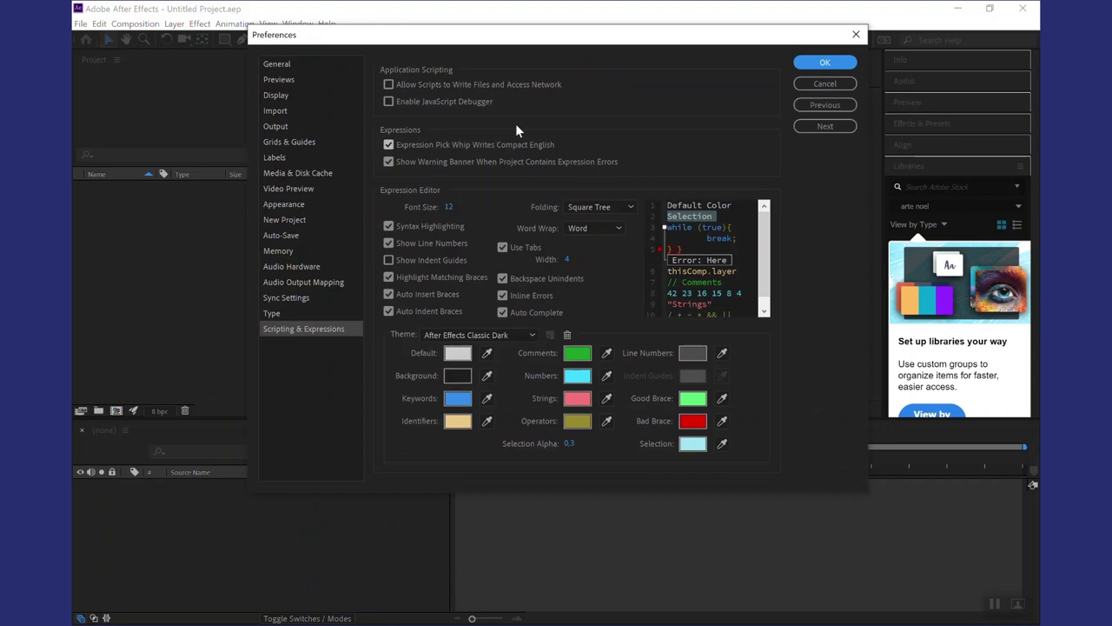
{"action": "left_click", "coordinate": [391, 86]}
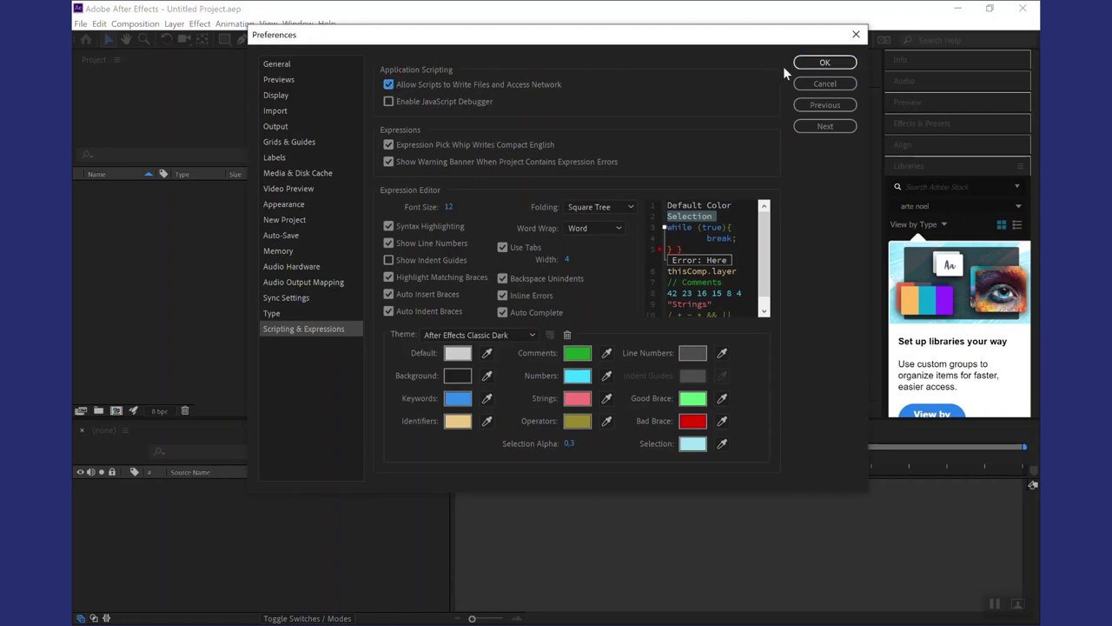
{"action": "left_click", "coordinate": [807, 65]}
{"action": "left_click", "coordinate": [297, 23]}
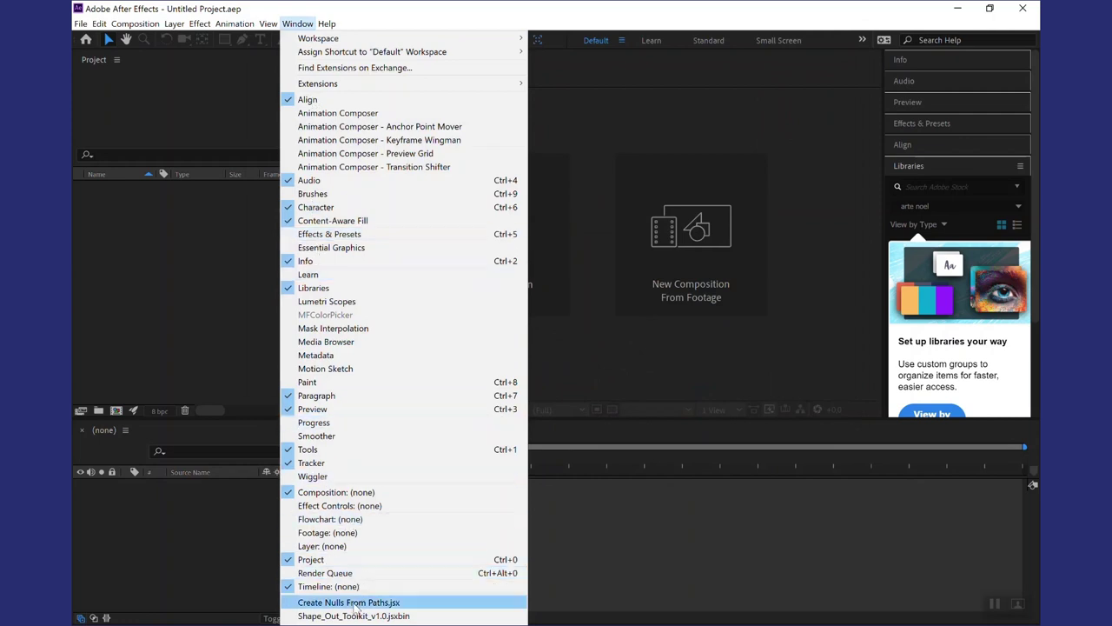
- Launch Shape_Out_Toolkit_v1.0.jsxbin, log in with the account e-mail and password, then close it
{"action": "left_click", "coordinate": [367, 616]}
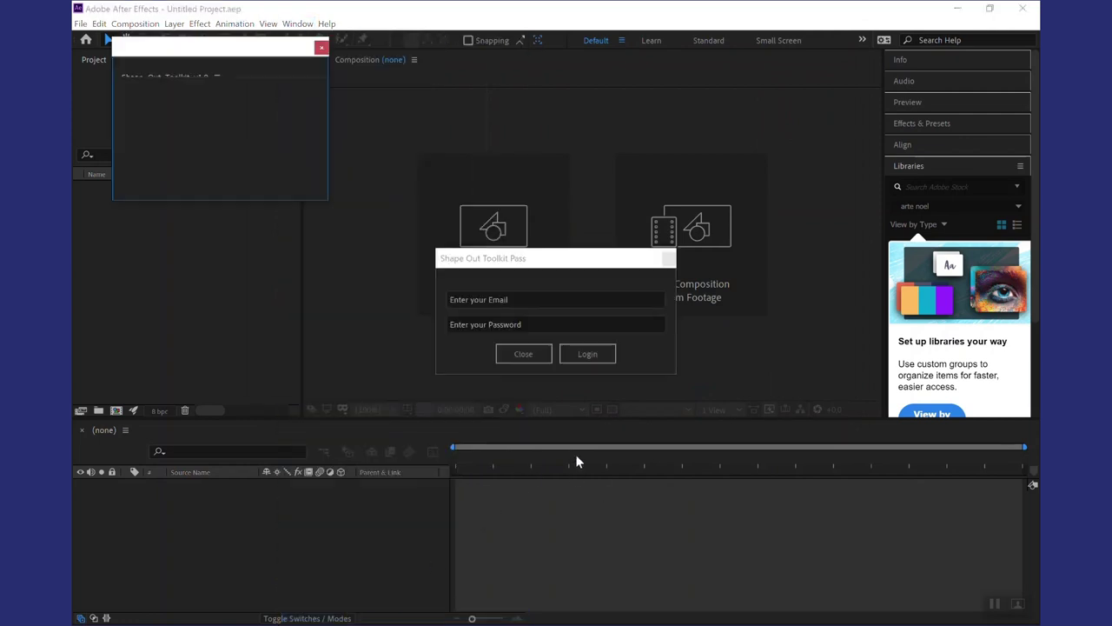
{"action": "left_click", "coordinate": [538, 299]}
{"action": "key", "text": "ctrl+v"}
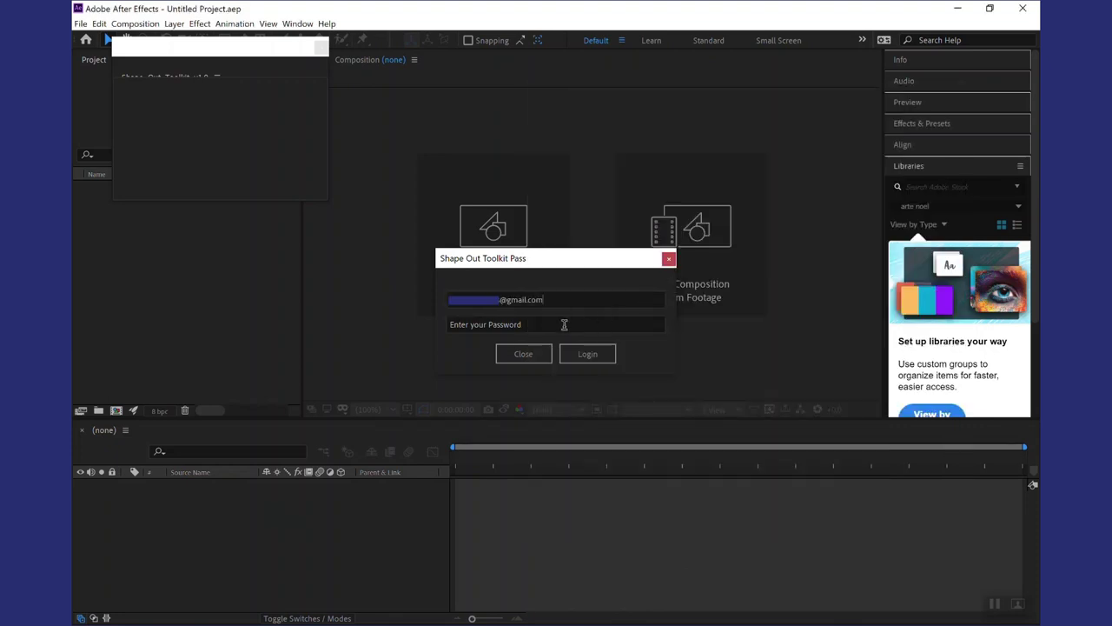
{"action": "left_click", "coordinate": [564, 324]}
{"action": "key", "text": "ctrl+v"}
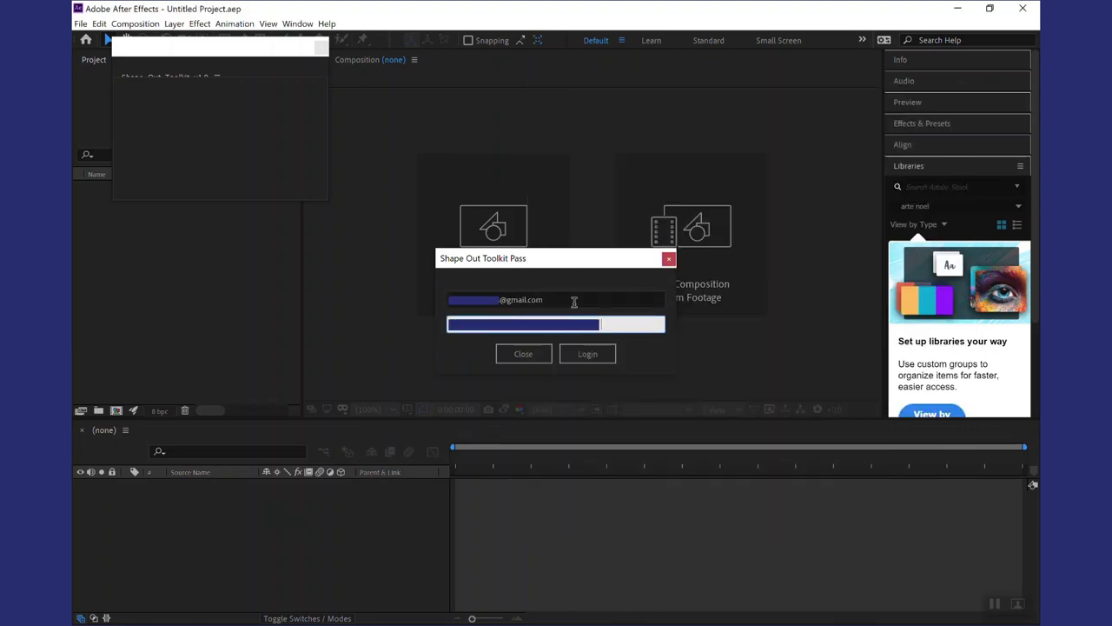
{"action": "left_click", "coordinate": [578, 353]}
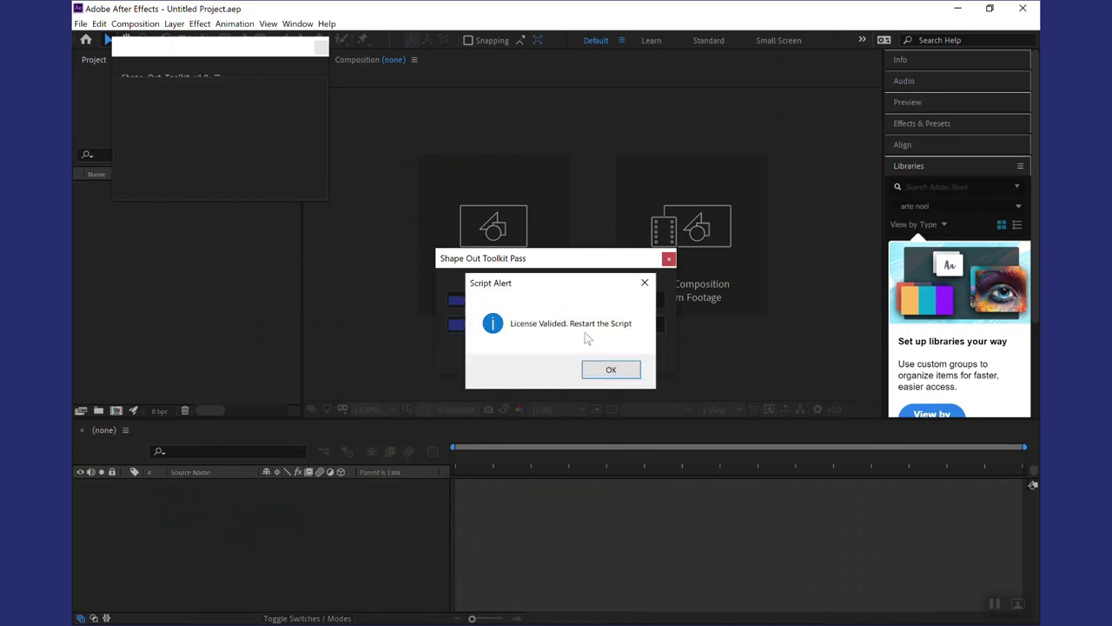
{"action": "left_click", "coordinate": [619, 370]}
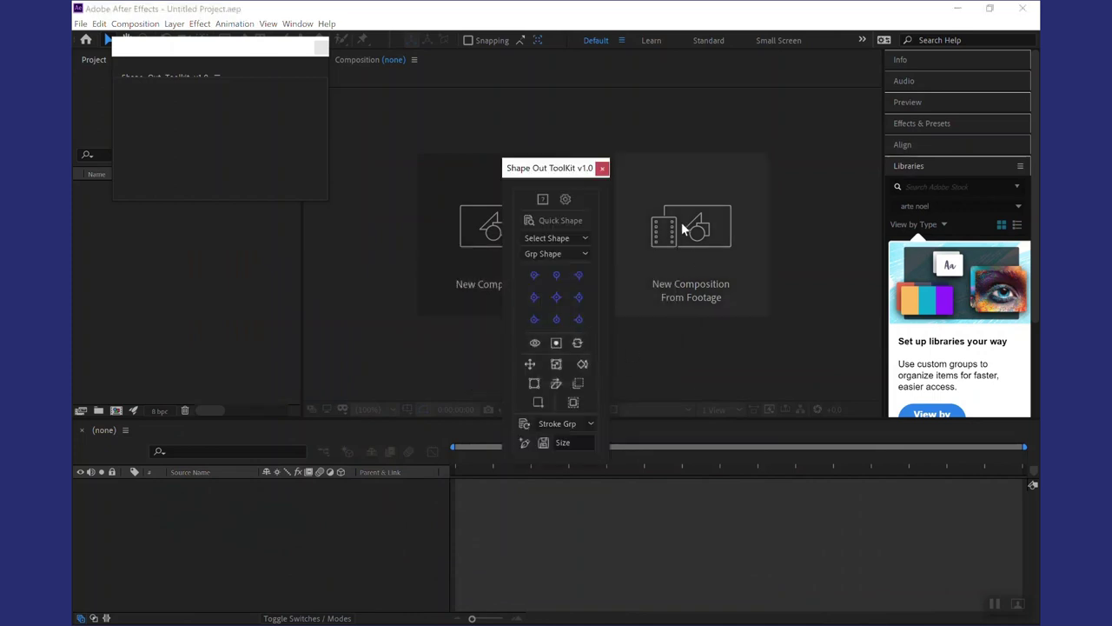
{"action": "left_click", "coordinate": [603, 171]}
- Reopen Shape_Out_Toolkit_v1.0.jsxbin and dock it as a narrow column left of the Composition panel
{"action": "left_click", "coordinate": [320, 46]}
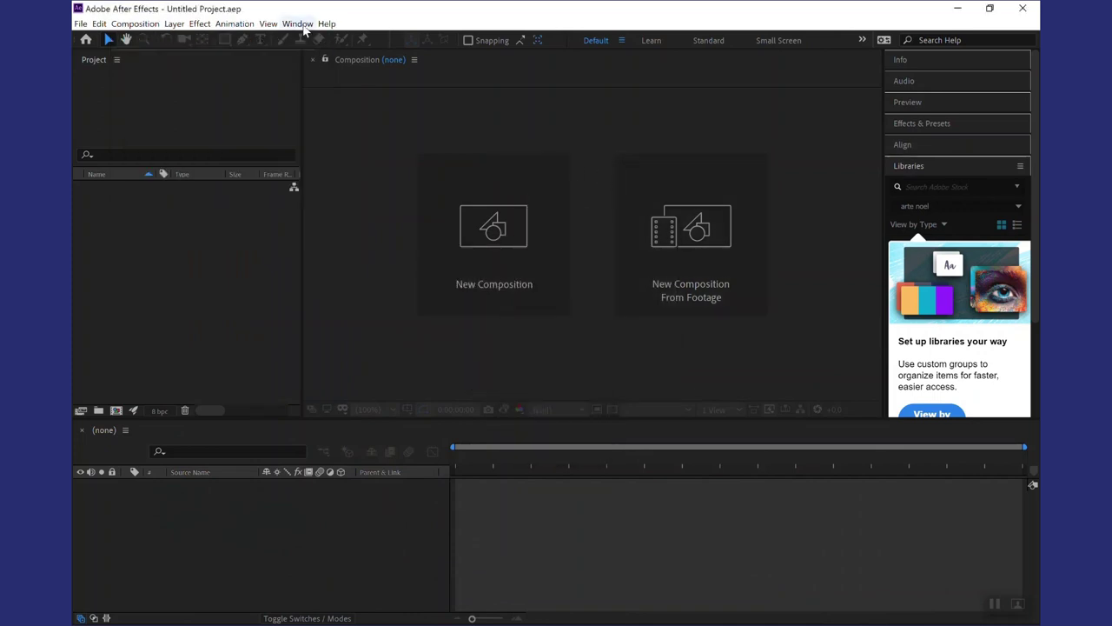
{"action": "left_click", "coordinate": [297, 23]}
{"action": "left_click", "coordinate": [352, 615]}
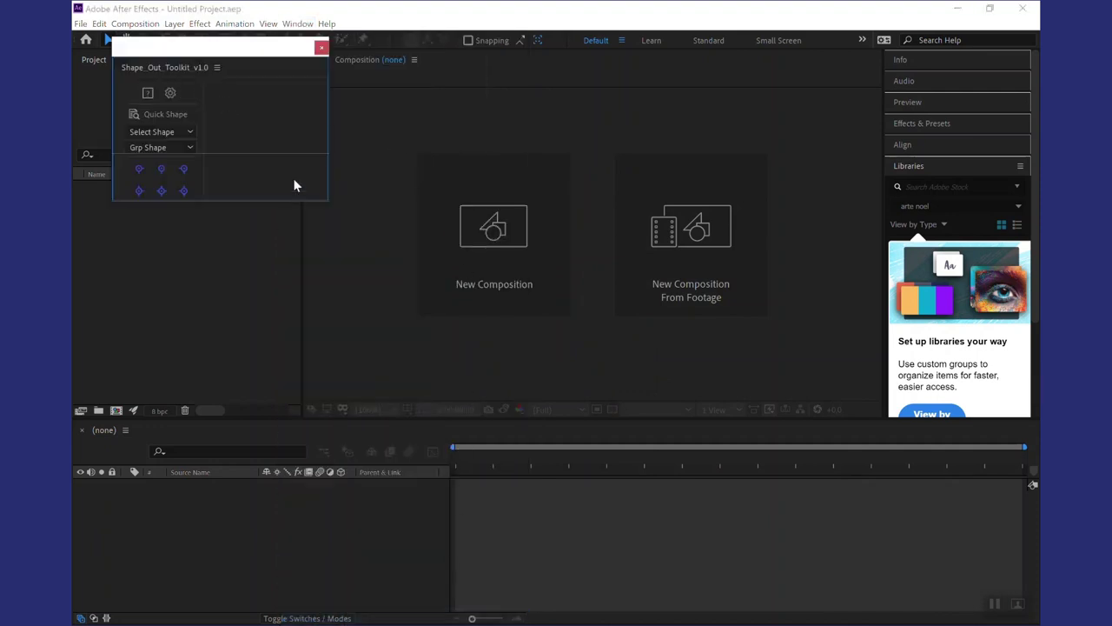
{"action": "left_click_drag", "start_coordinate": [277, 205], "coordinate": [282, 409]}
{"action": "mouse_move", "coordinate": [162, 65]}
{"action": "left_mouse_down"}
{"action": "mouse_move", "coordinate": [355, 144]}
{"action": "mouse_move", "coordinate": [314, 141]}
{"action": "left_mouse_up"}
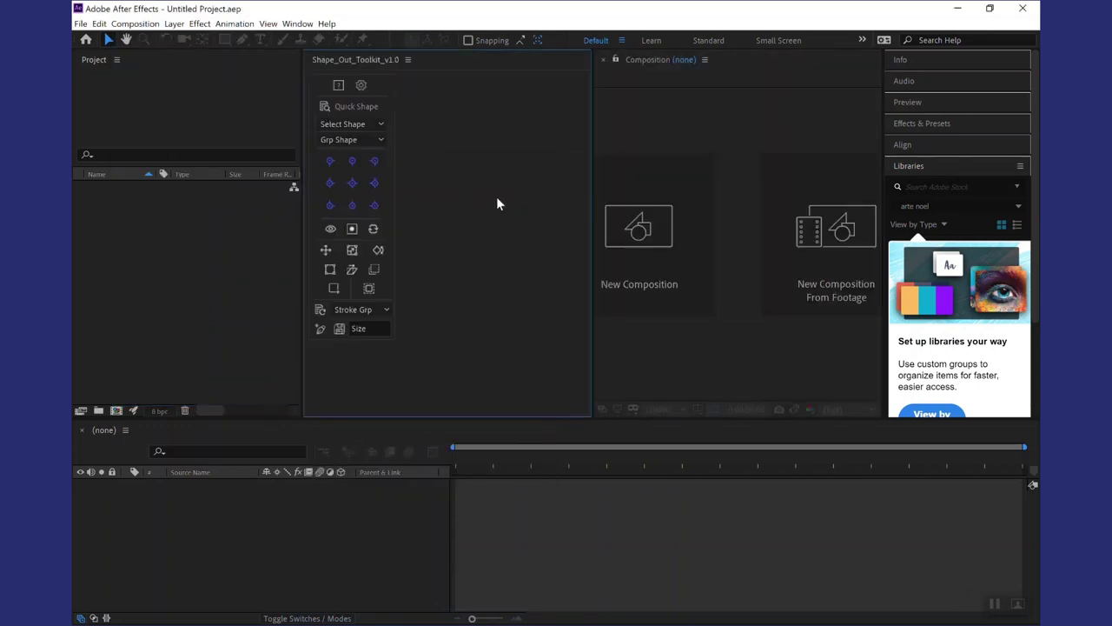
{"action": "left_click_drag", "start_coordinate": [591, 182], "coordinate": [413, 190]}
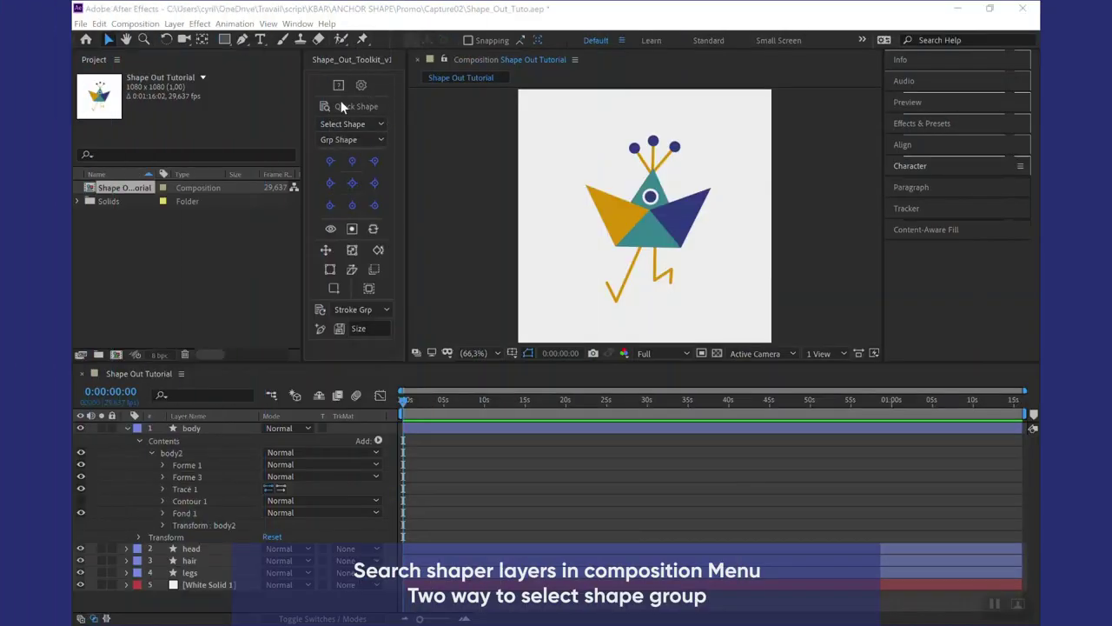
- Target the body layer's Forme 3 group in the toolkit and centre its anchor point
{"action": "left_click", "coordinate": [331, 113]}
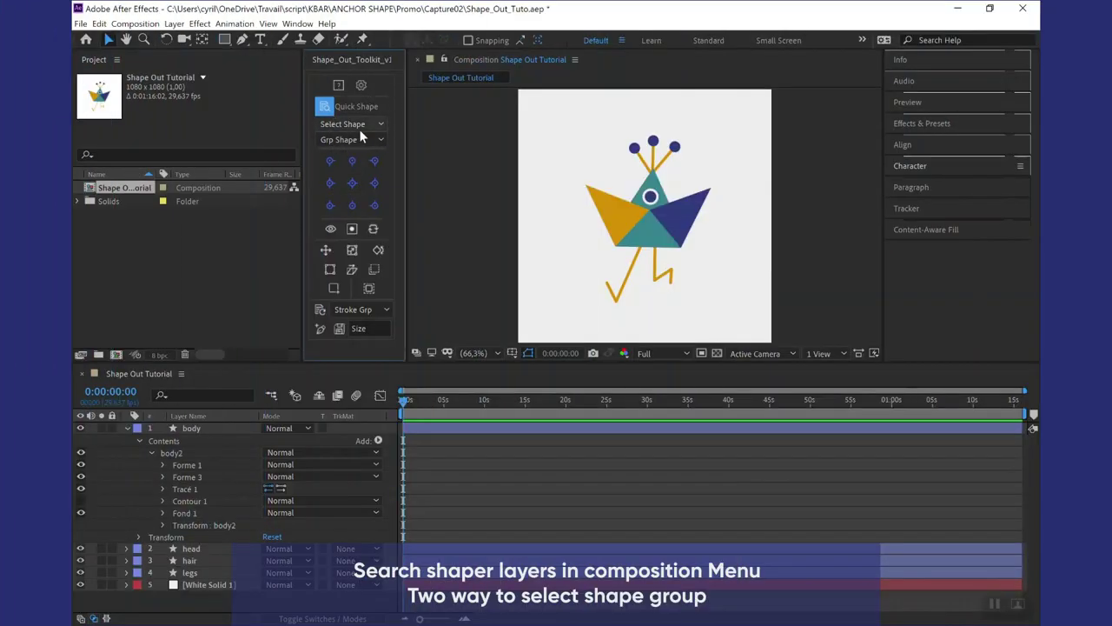
{"action": "left_click", "coordinate": [364, 123]}
{"action": "left_click", "coordinate": [345, 174]}
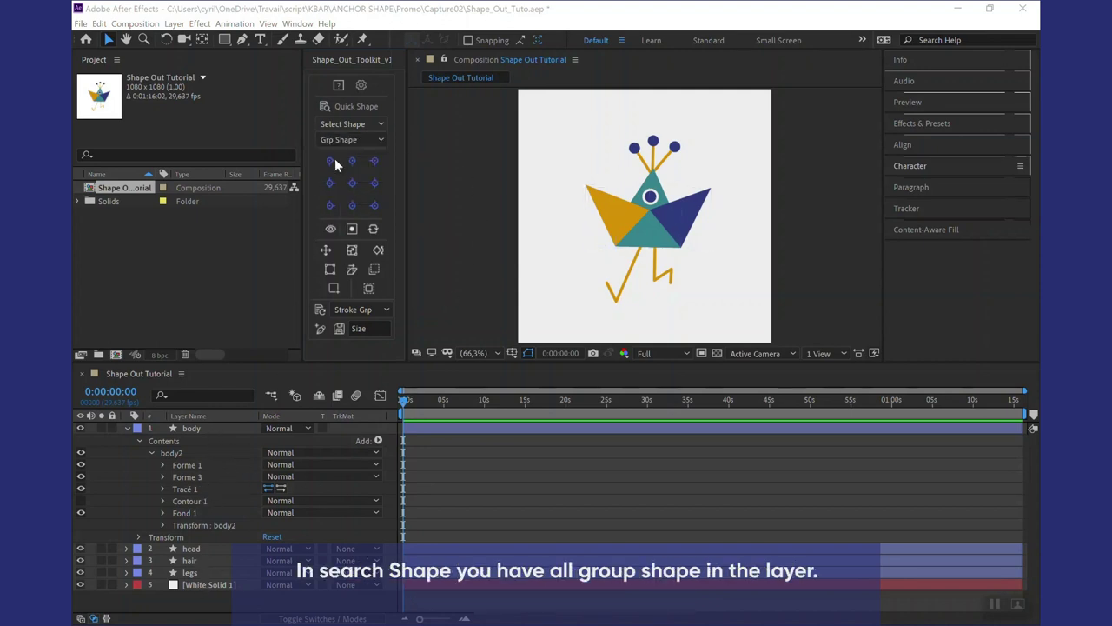
{"action": "left_click", "coordinate": [334, 155]}
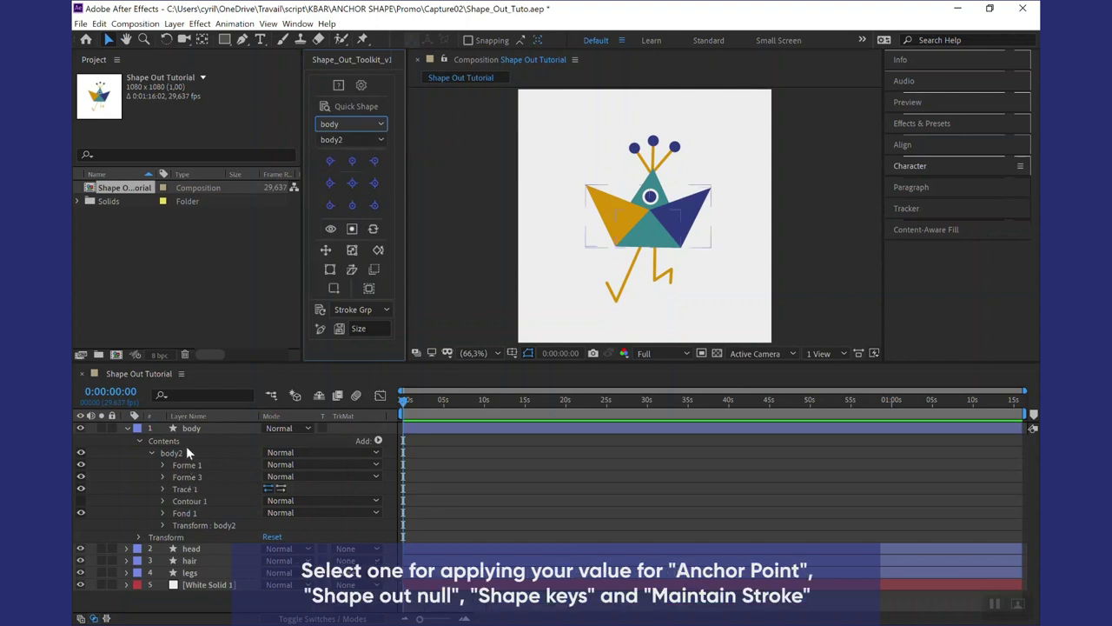
{"action": "left_click", "coordinate": [361, 141]}
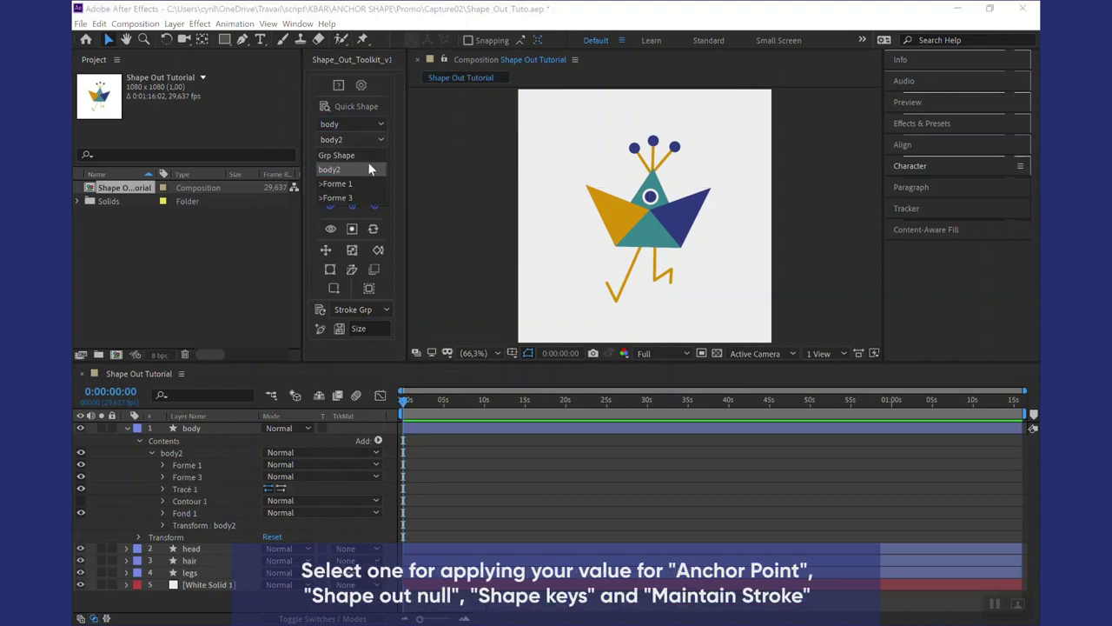
{"action": "left_click", "coordinate": [347, 197]}
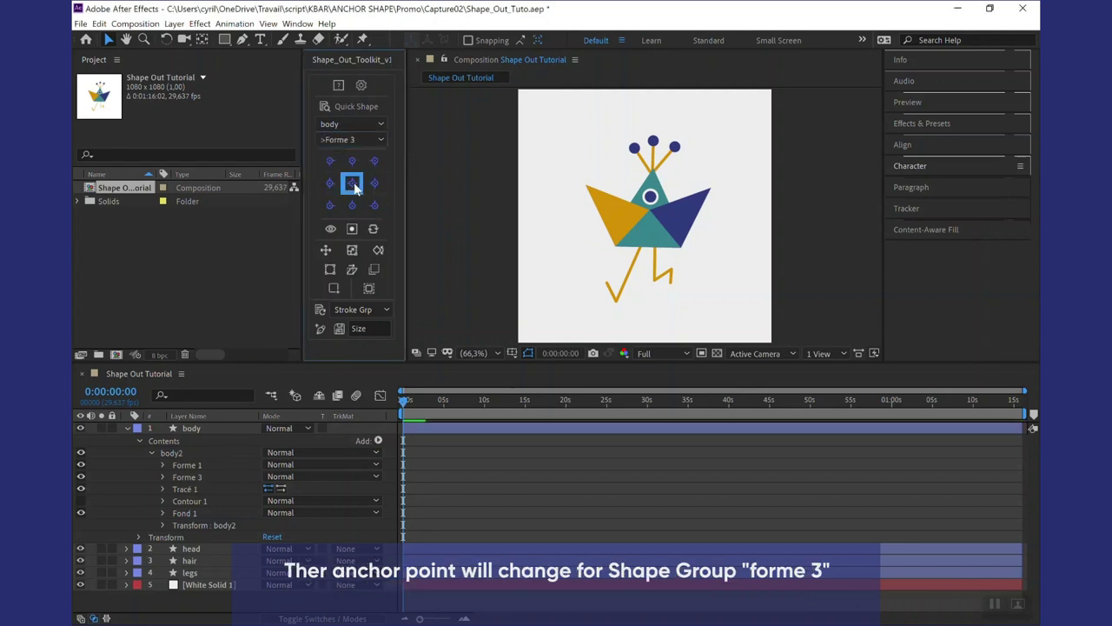
{"action": "left_click", "coordinate": [198, 476]}
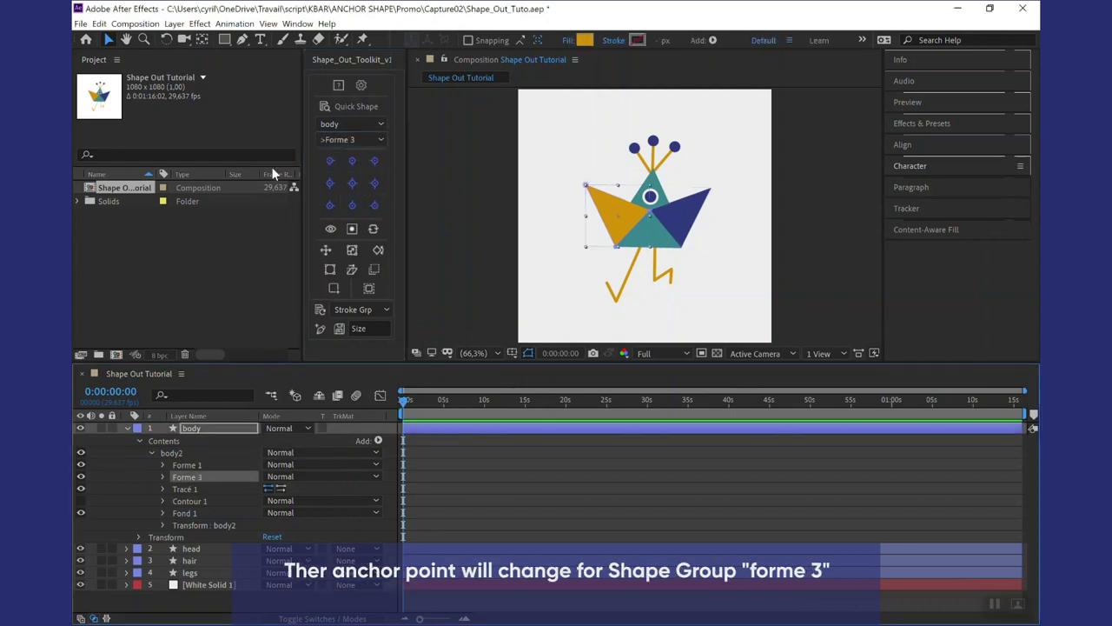
- Target the Forme 1 group and centre its anchor point too
{"action": "left_click", "coordinate": [201, 40]}
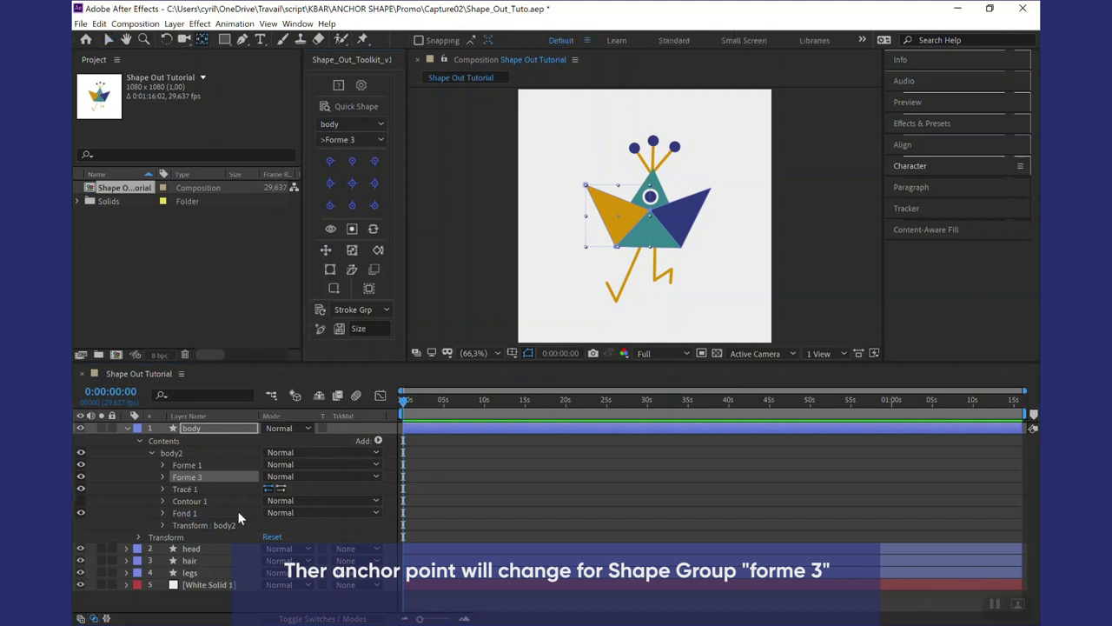
{"action": "left_click", "coordinate": [207, 462]}
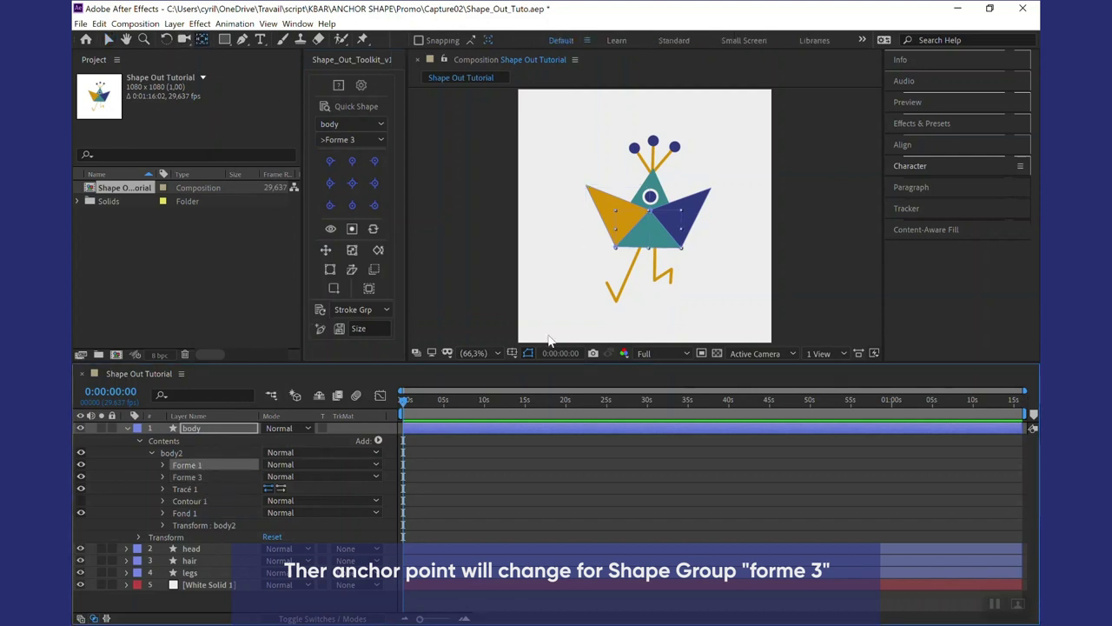
{"action": "left_click_drag", "start_coordinate": [653, 231], "coordinate": [638, 225]}
{"action": "key", "text": "period"}
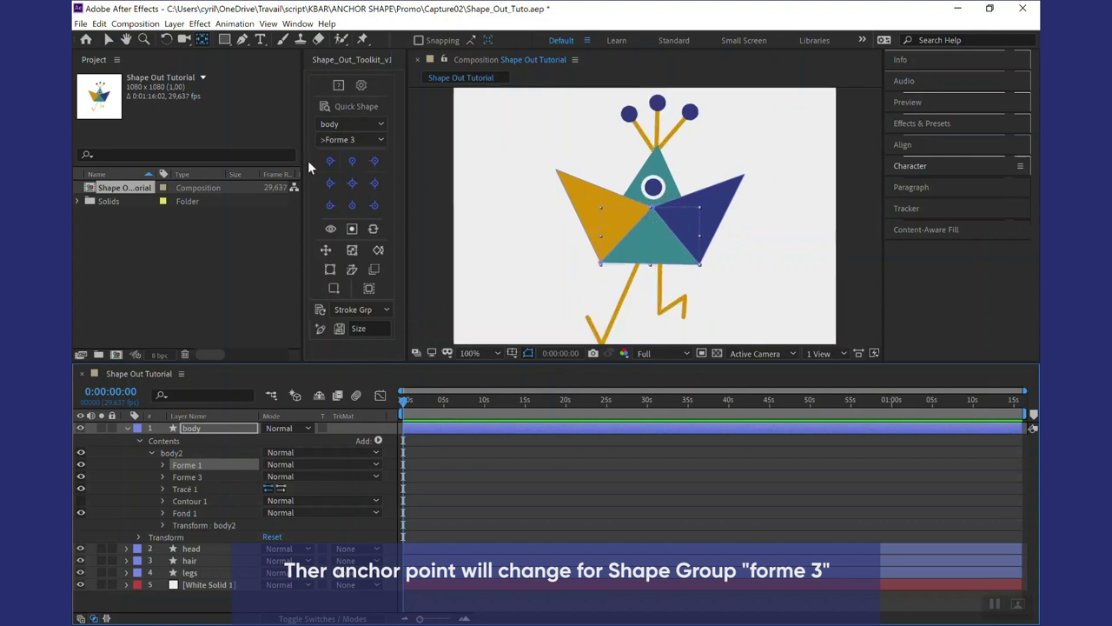
{"action": "left_click", "coordinate": [350, 140]}
{"action": "left_click", "coordinate": [359, 183]}
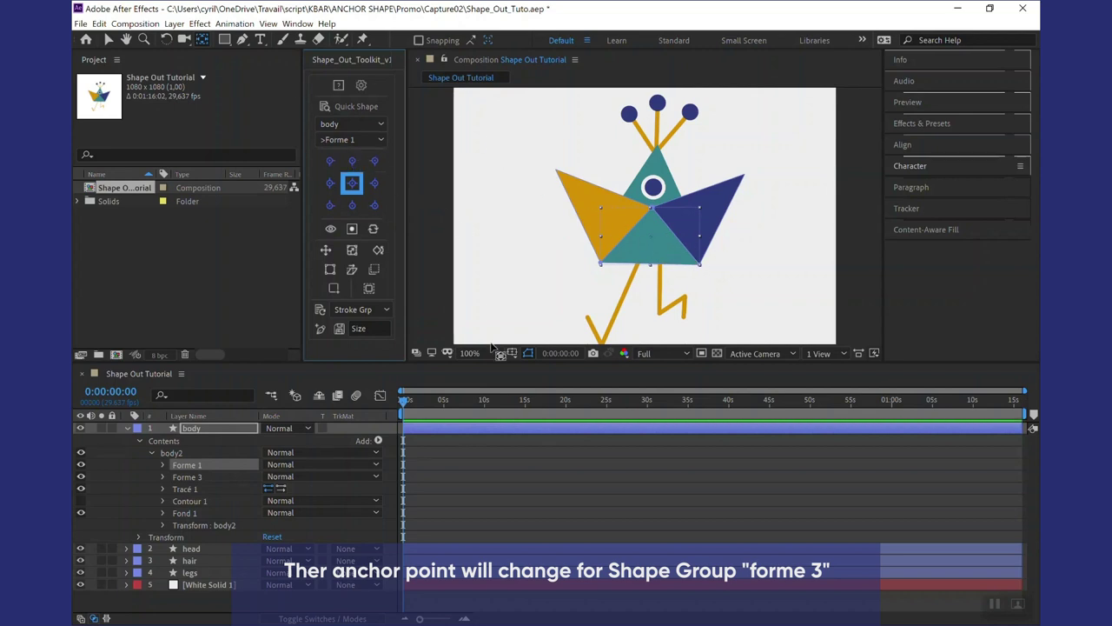
{"action": "left_click", "coordinate": [451, 473]}
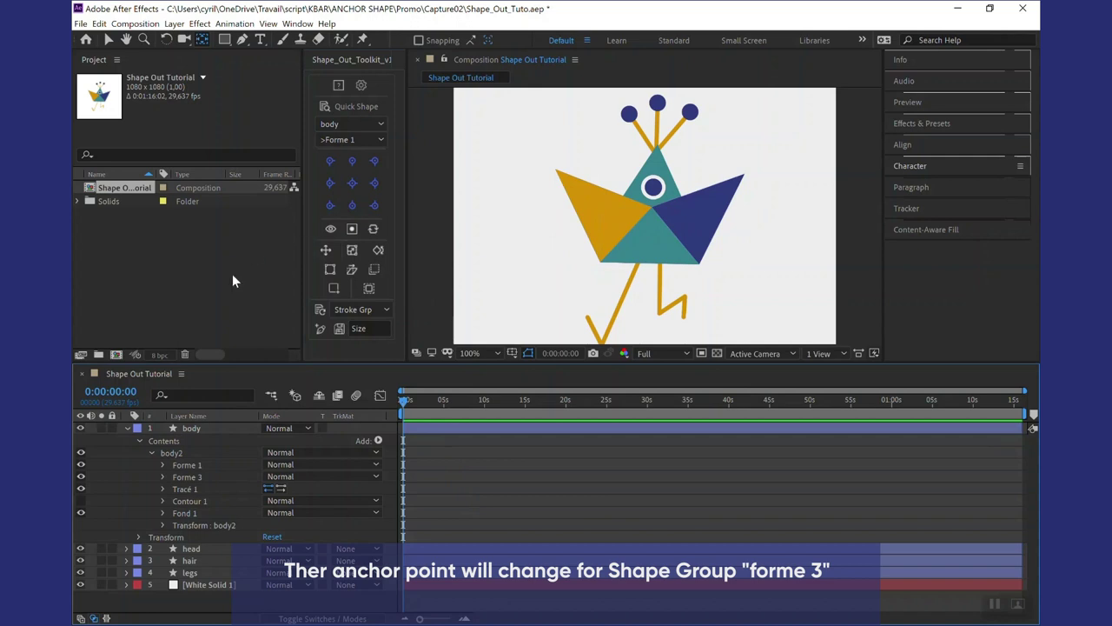
- Target the whole body2 group in the toolkit and reposition its anchor point
{"action": "left_click", "coordinate": [169, 452]}
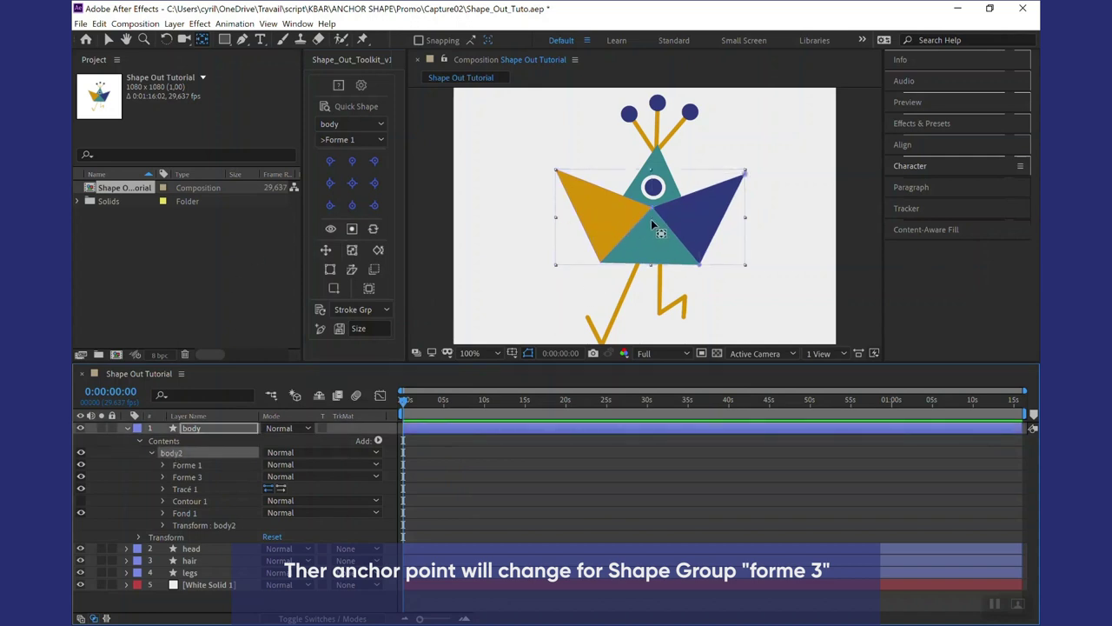
{"action": "left_click_drag", "start_coordinate": [653, 218], "coordinate": [656, 268]}
{"action": "left_click", "coordinate": [436, 463]}
{"action": "left_click", "coordinate": [379, 139]}
{"action": "left_click", "coordinate": [366, 152]}
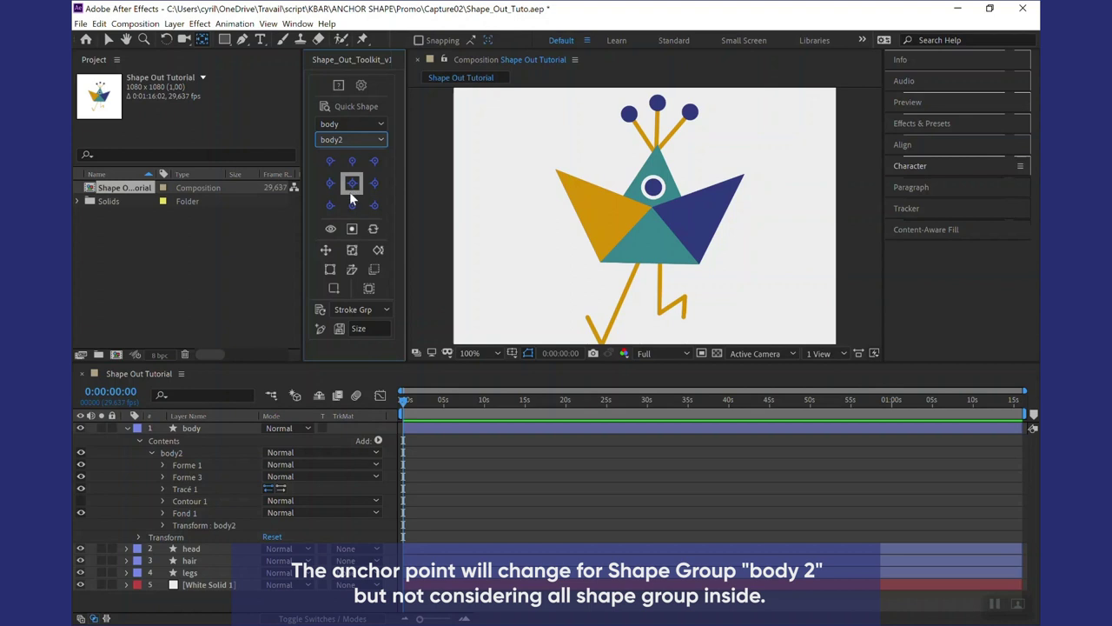
{"action": "left_click", "coordinate": [352, 205]}
{"action": "left_click", "coordinate": [179, 451]}
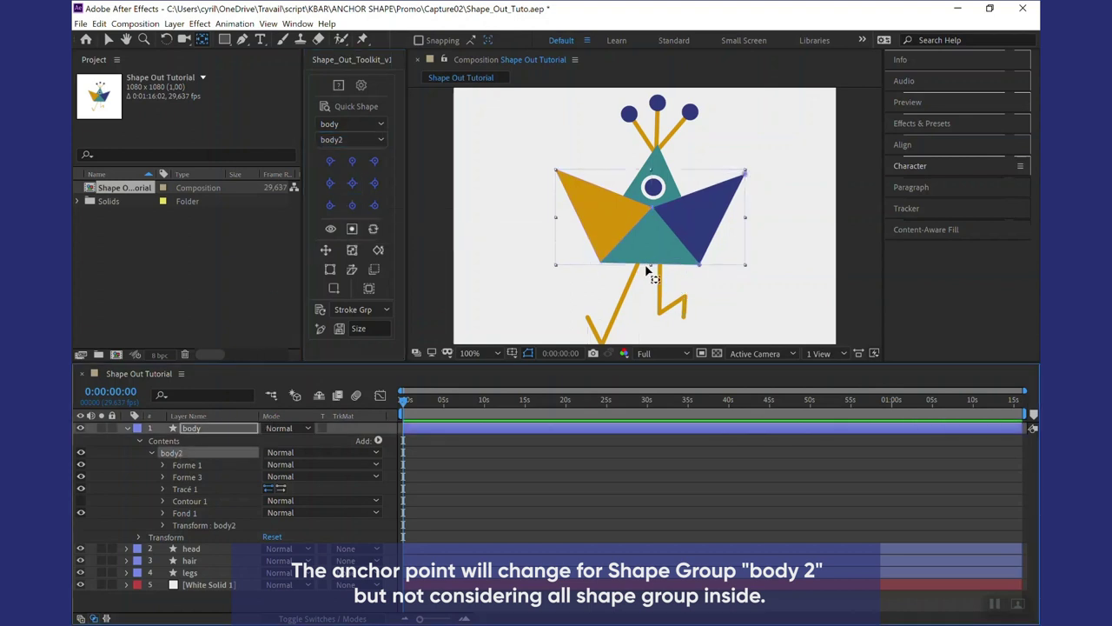
- Scrub body2's Rotation to test the pivot, then undo back to 0°
{"action": "left_click", "coordinate": [164, 524]}
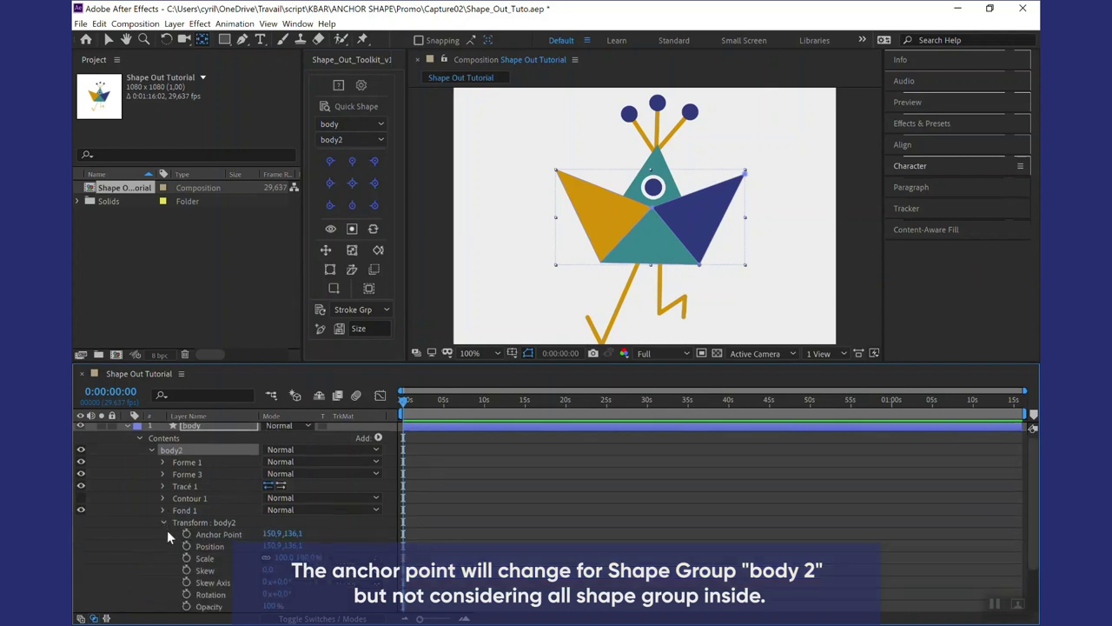
{"action": "left_click_drag", "start_coordinate": [276, 593], "coordinate": [261, 594]}
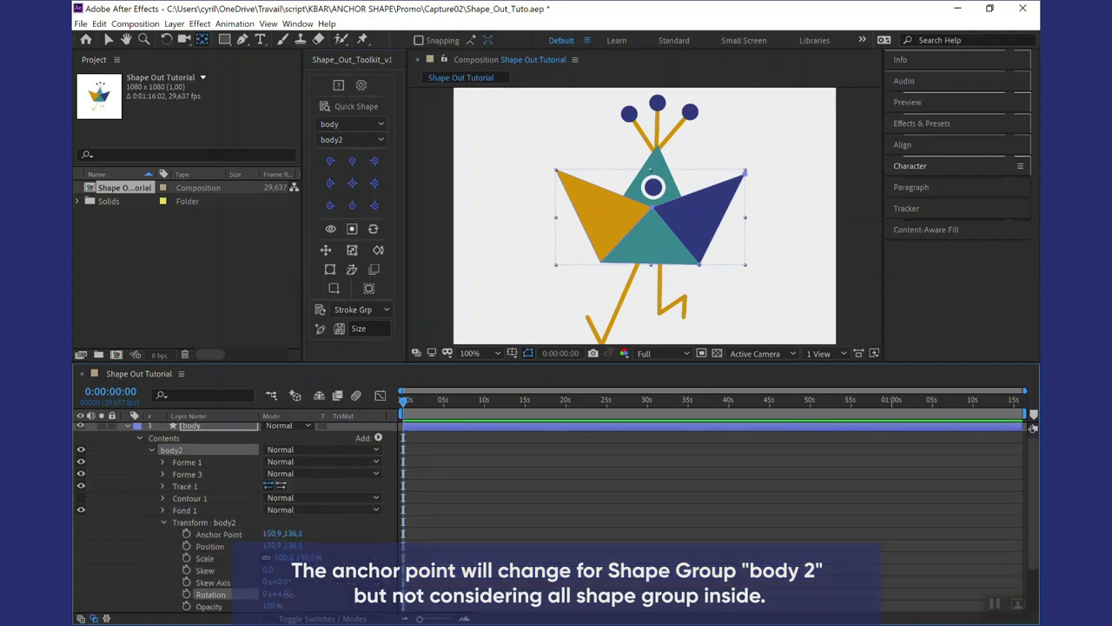
{"action": "left_click_drag", "start_coordinate": [719, 163], "coordinate": [757, 177]}
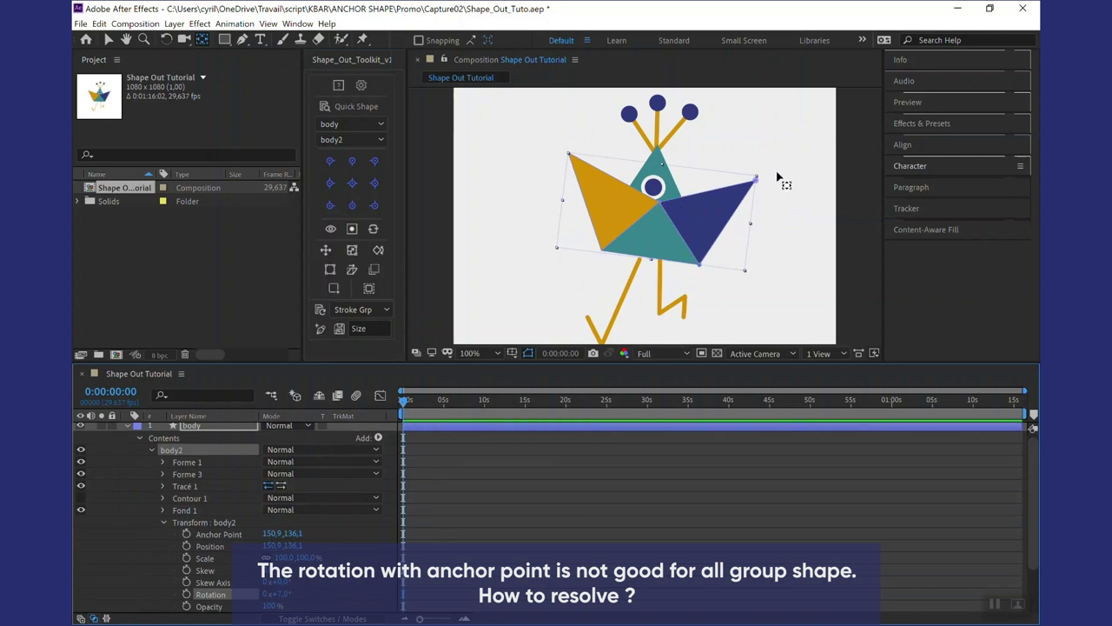
{"action": "key", "text": "ctrl+z"}
{"action": "key", "text": "ctrl+z"}
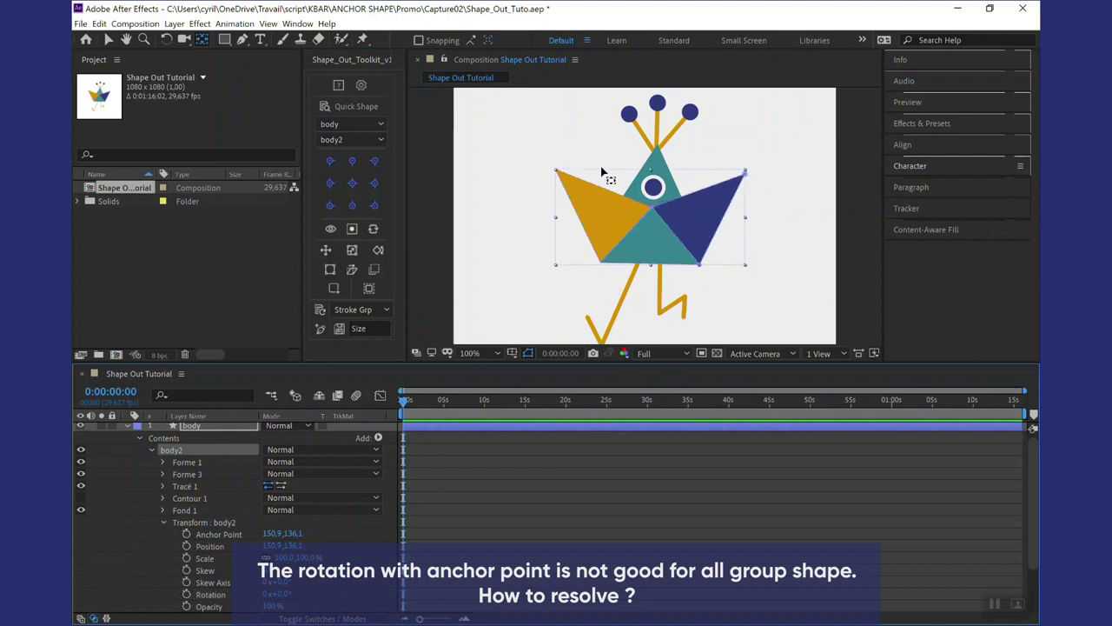
- Move body2's anchor to bottom centre across nested groups, test rotation, and set Select Shape mode
{"action": "left_click", "coordinate": [351, 207], "text": "alt"}
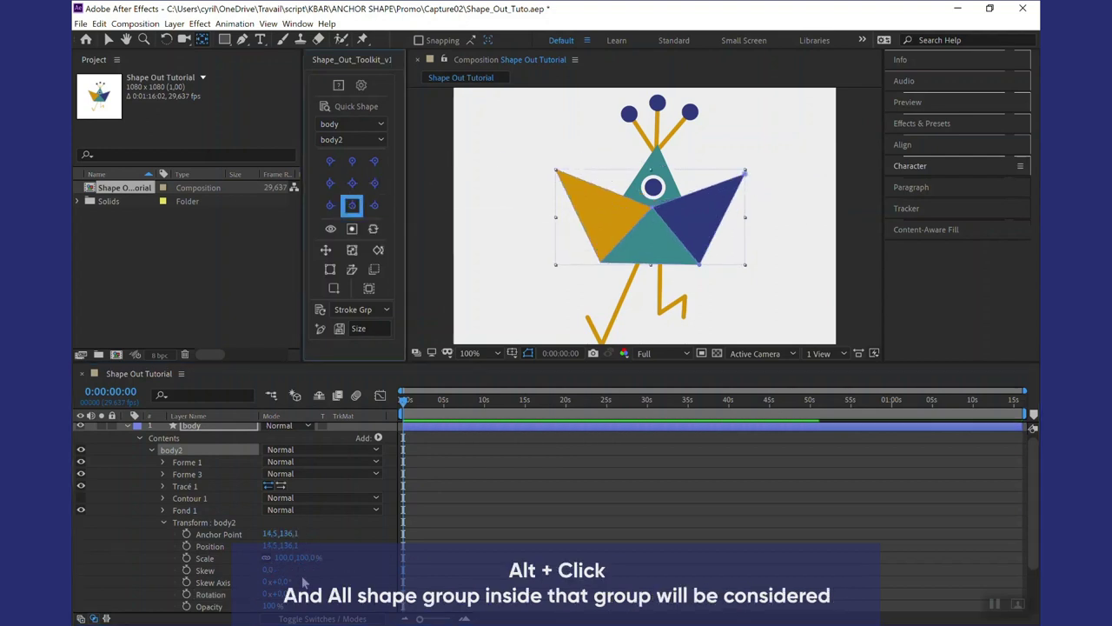
{"action": "mouse_move", "coordinate": [278, 594]}
{"action": "left_mouse_down"}
{"action": "mouse_move", "coordinate": [265, 584]}
{"action": "mouse_move", "coordinate": [290, 581]}
{"action": "mouse_move", "coordinate": [260, 578]}
{"action": "left_mouse_up"}
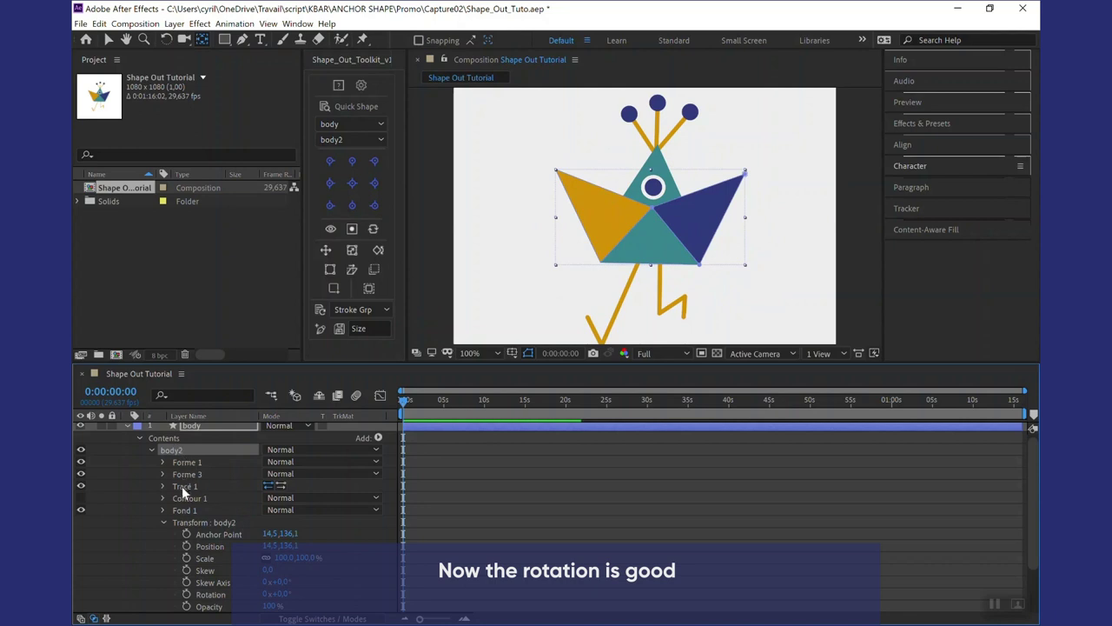
{"action": "left_click", "coordinate": [367, 123]}
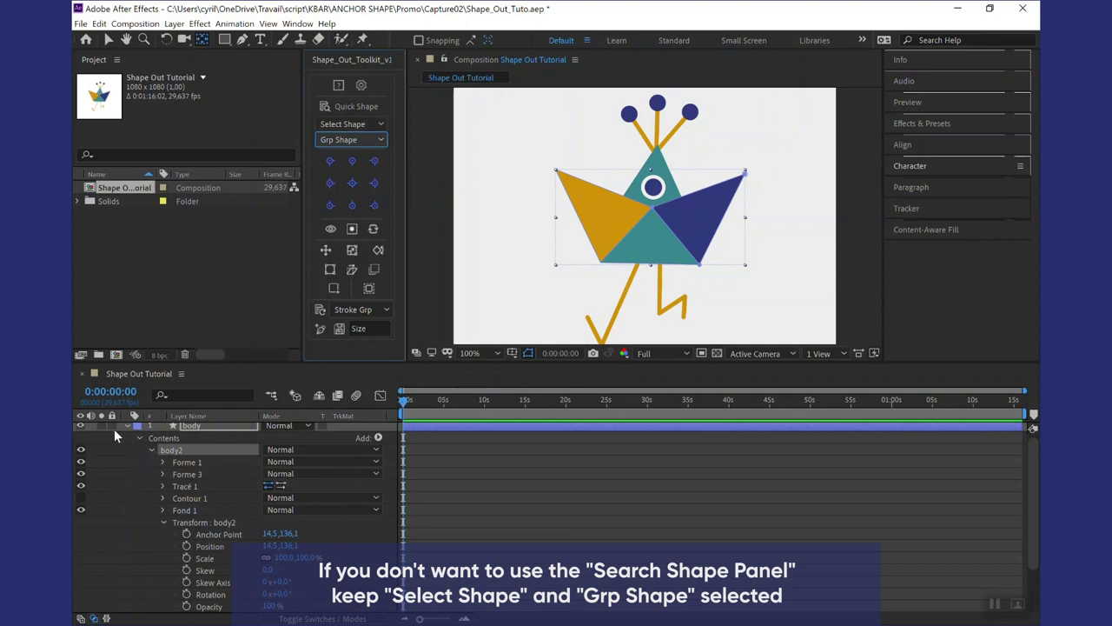
- Expand the hair layer's antenne03 group and set its anchor to bottom-left including nested groups
{"action": "left_click", "coordinate": [151, 450]}
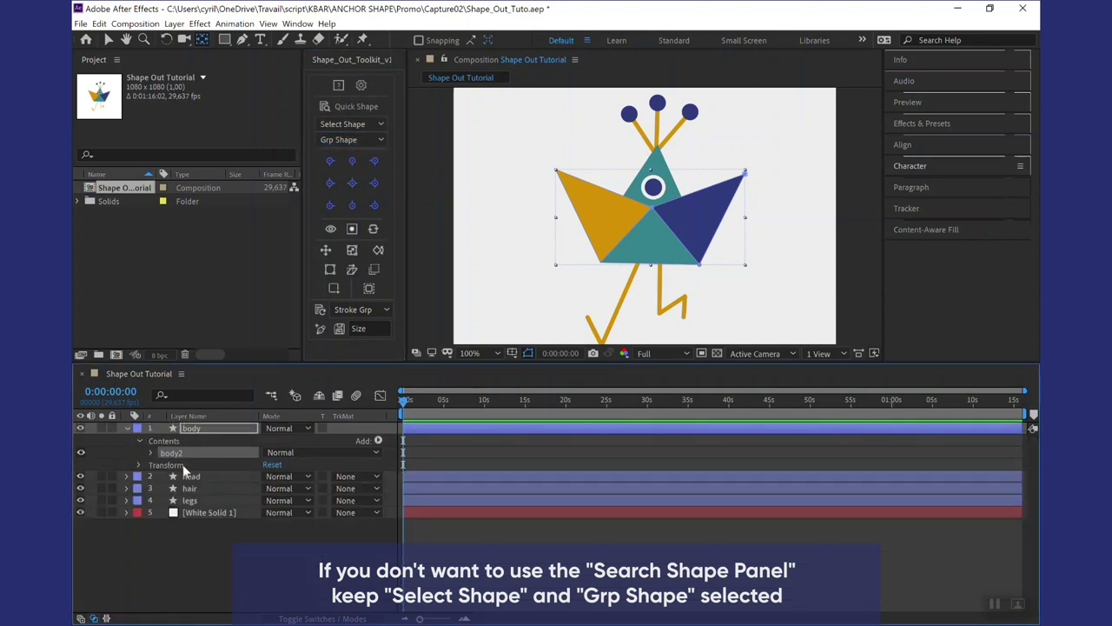
{"action": "left_click", "coordinate": [205, 475]}
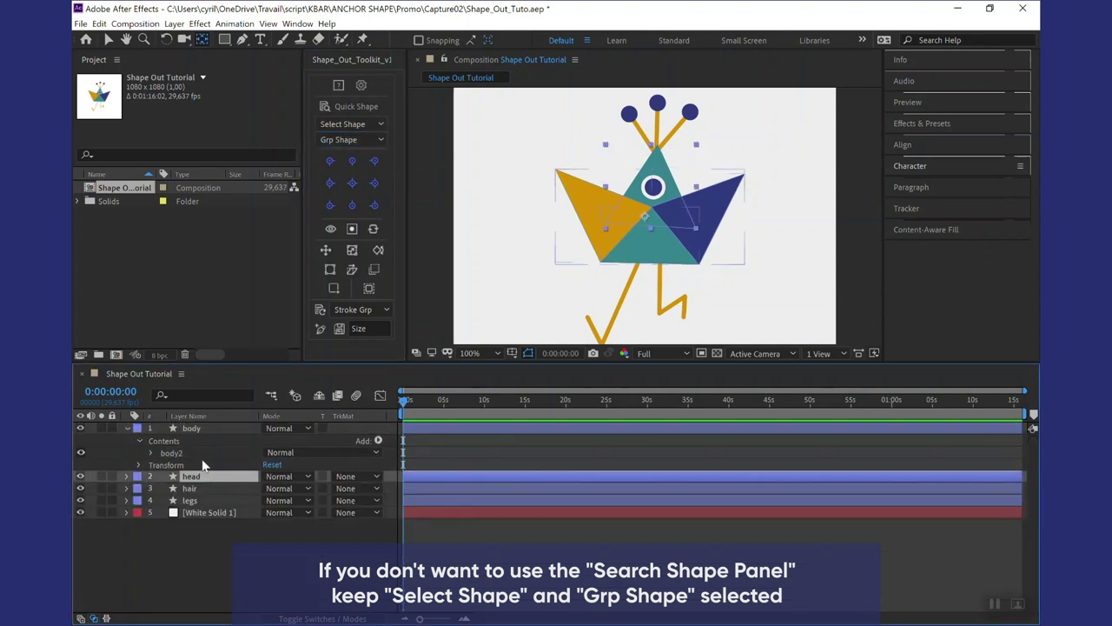
{"action": "left_click", "coordinate": [127, 476]}
{"action": "double_click", "coordinate": [662, 130]}
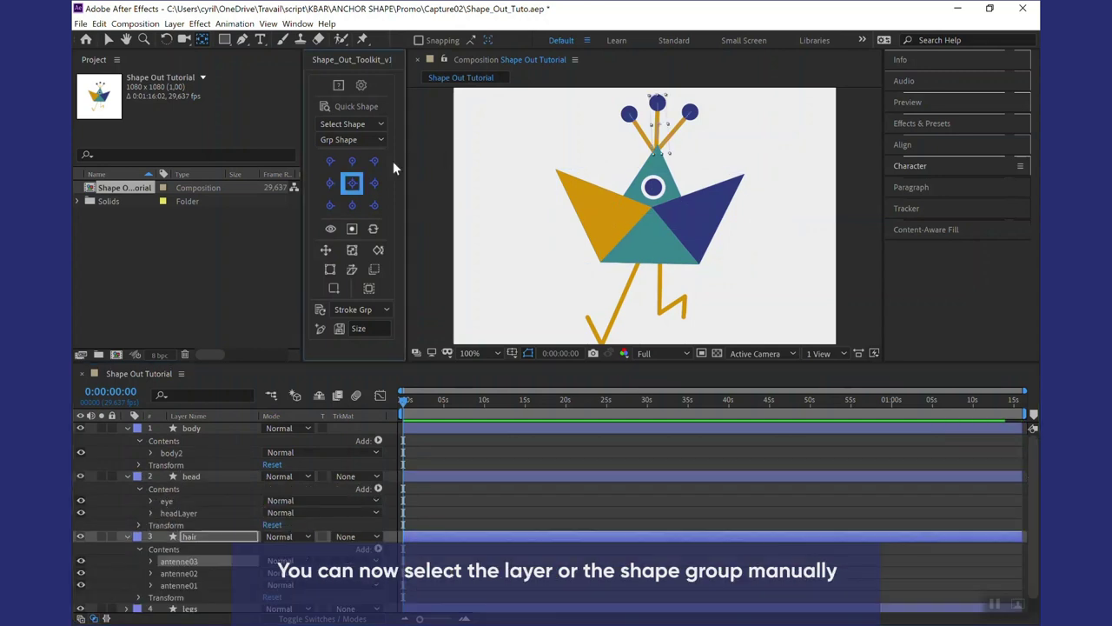
{"action": "left_click", "coordinate": [328, 212], "text": "alt"}
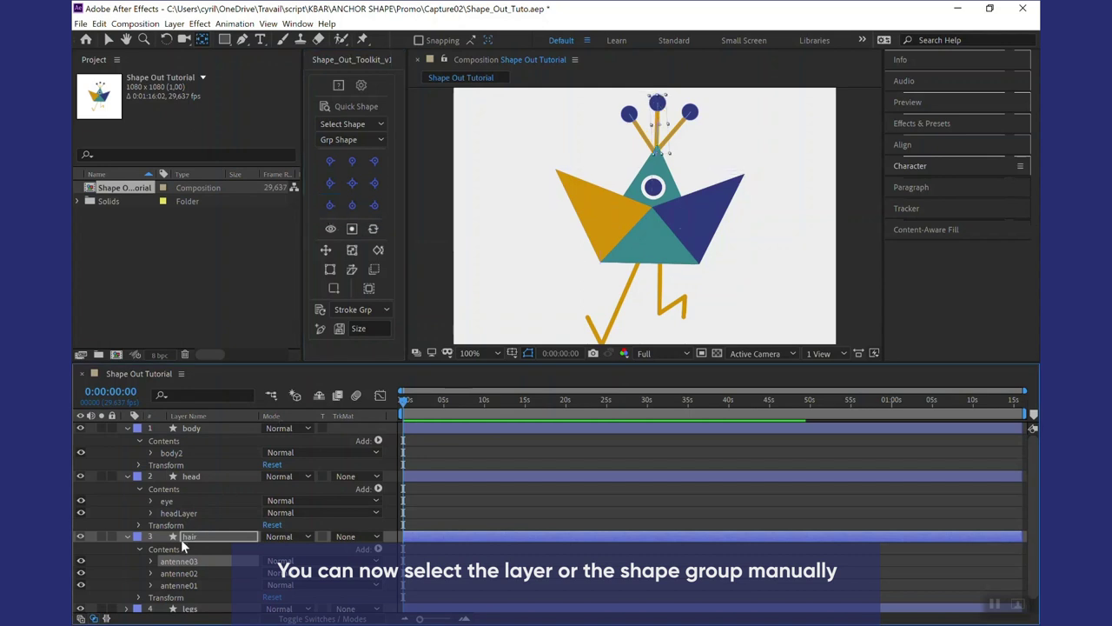
{"action": "left_click", "coordinate": [150, 561]}
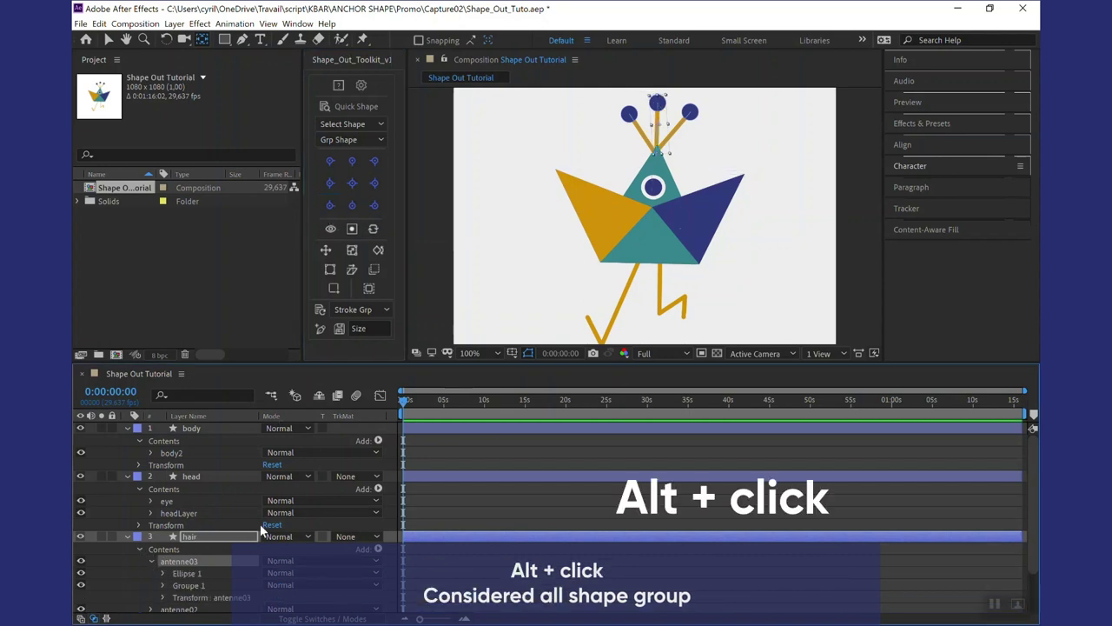
{"action": "left_click", "coordinate": [334, 205], "text": "alt"}
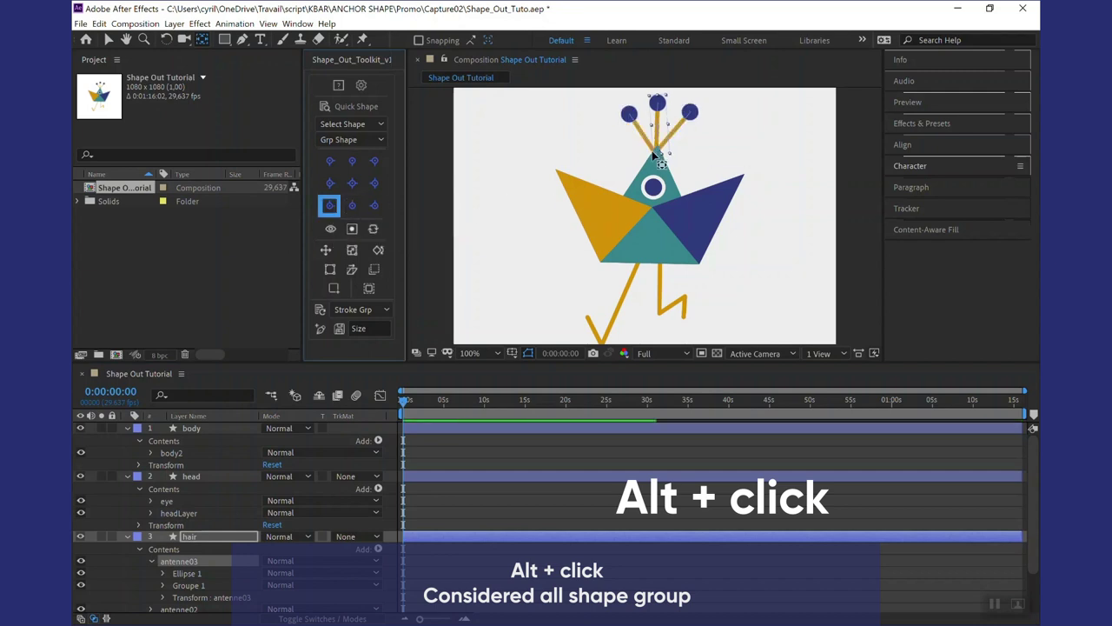
{"action": "left_click", "coordinate": [162, 598]}
- Rotate antenne03 about its base anchor to check it, collapse it, and select antenne02
{"action": "mouse_move", "coordinate": [286, 595]}
{"action": "left_mouse_down"}
{"action": "mouse_move", "coordinate": [300, 594]}
{"action": "mouse_move", "coordinate": [282, 591]}
{"action": "left_mouse_up"}
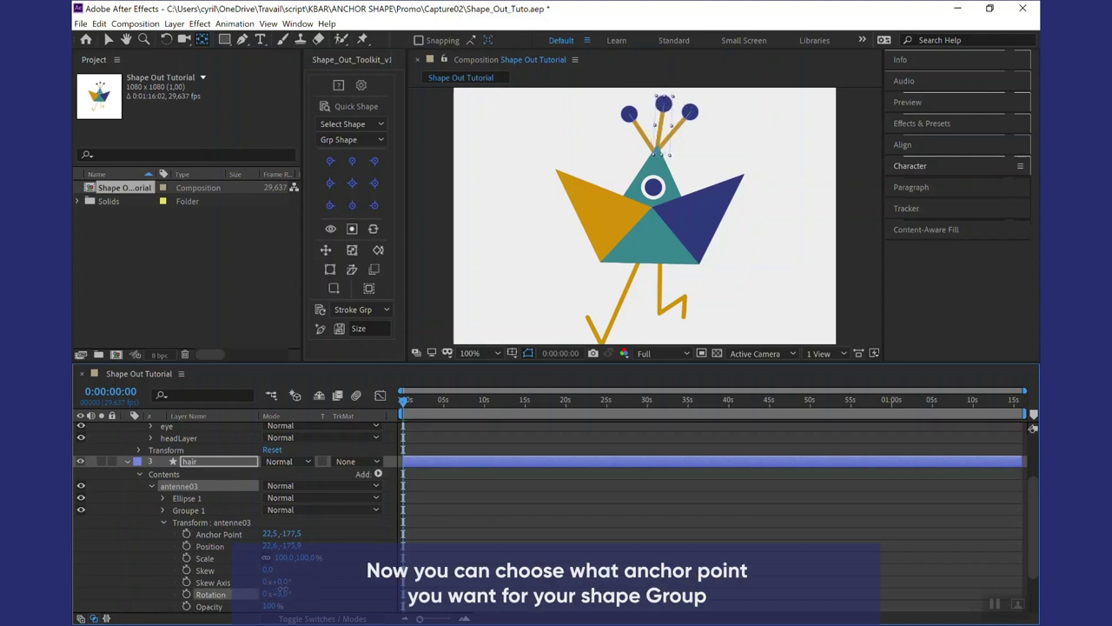
{"action": "left_click", "coordinate": [365, 545]}
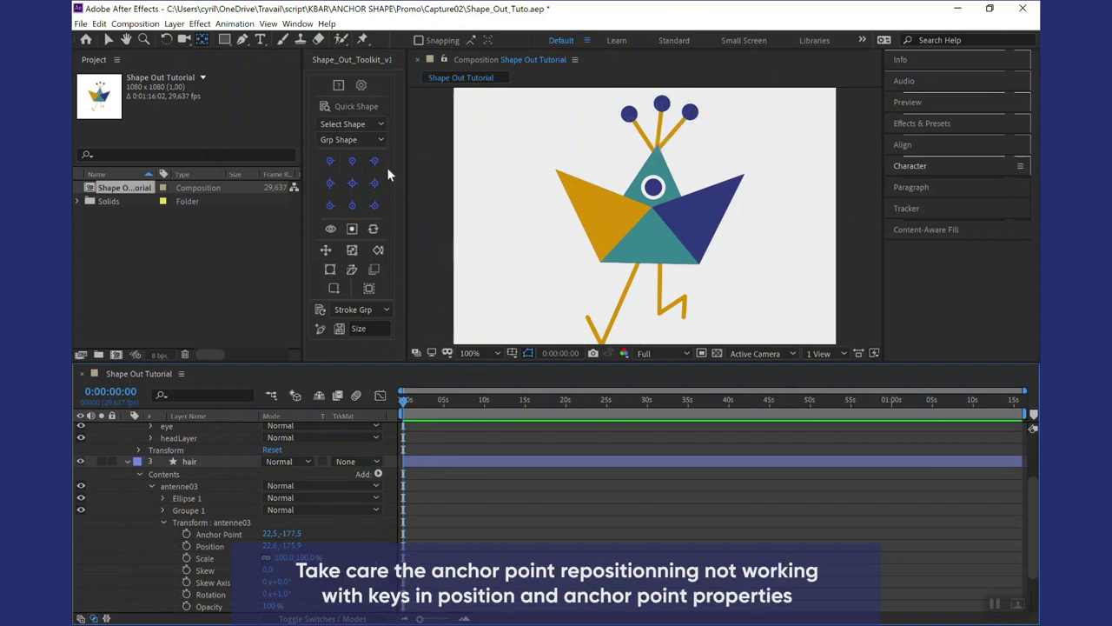
{"action": "left_click", "coordinate": [163, 522]}
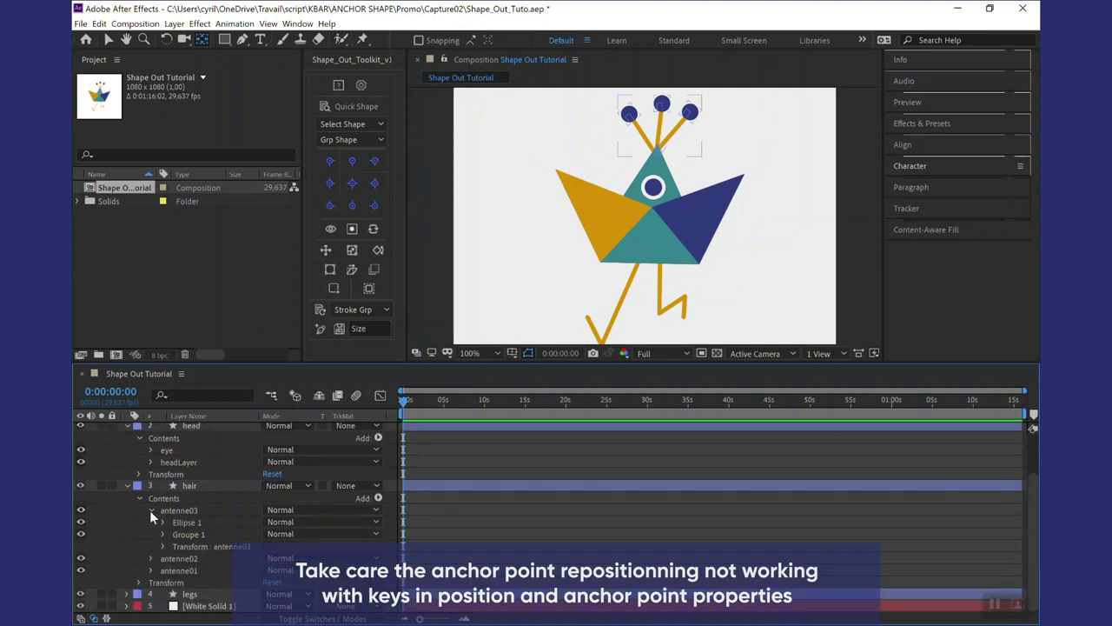
{"action": "left_click", "coordinate": [152, 510]}
{"action": "left_click", "coordinate": [184, 559]}
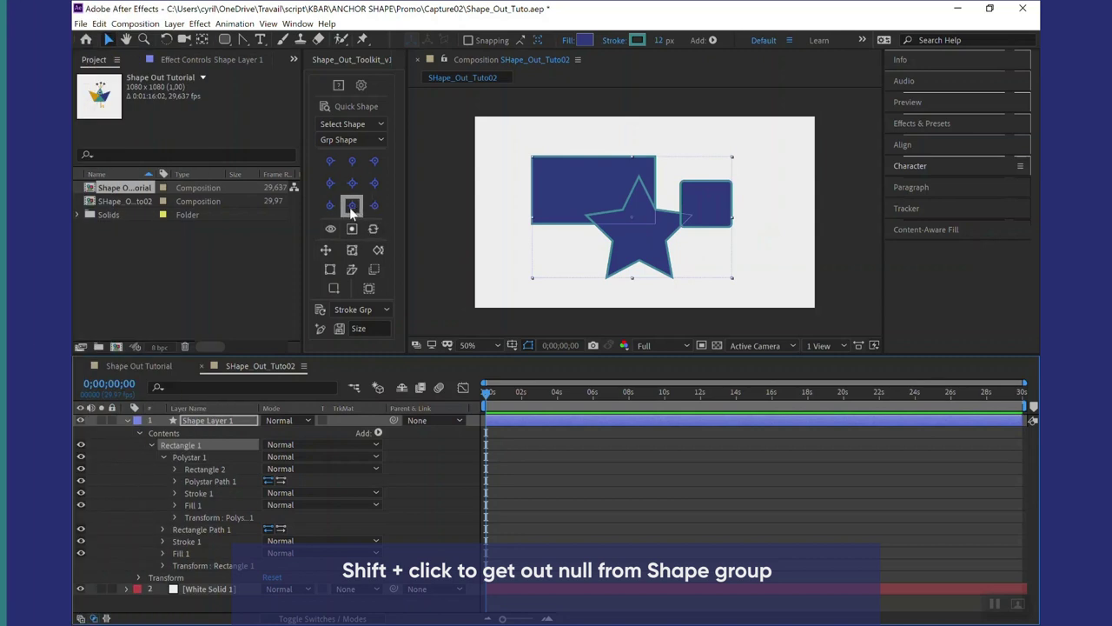
- Extract Shape Layer 1's Rectangle 1, Polystar 1 and Rectangle 2 groups into linked null layers
{"action": "left_click", "coordinate": [353, 184]}
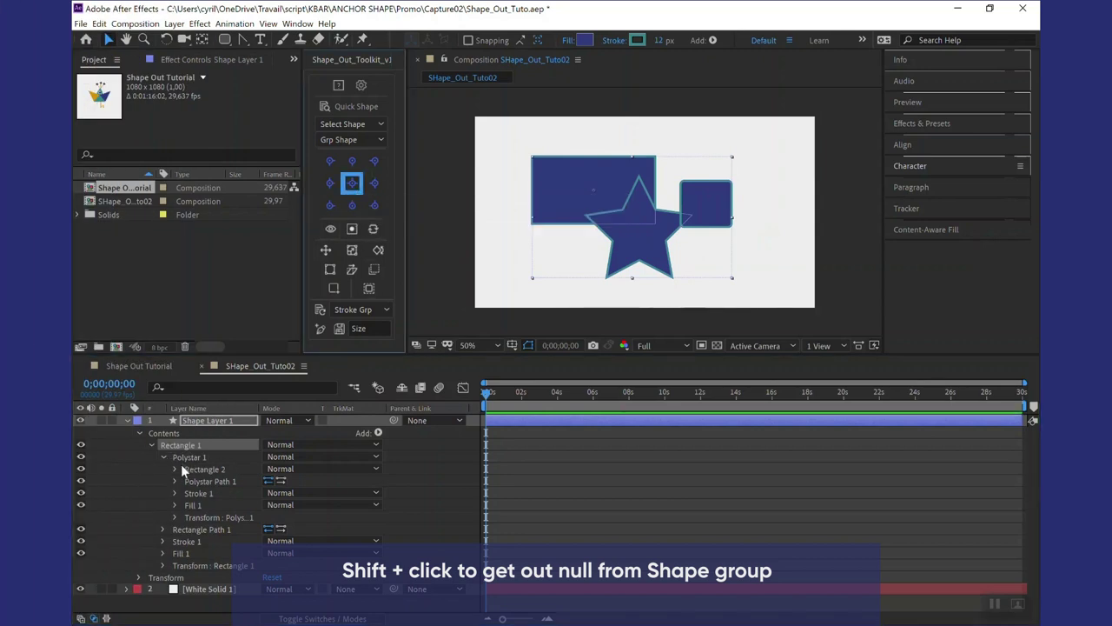
{"action": "left_click", "coordinate": [209, 470]}
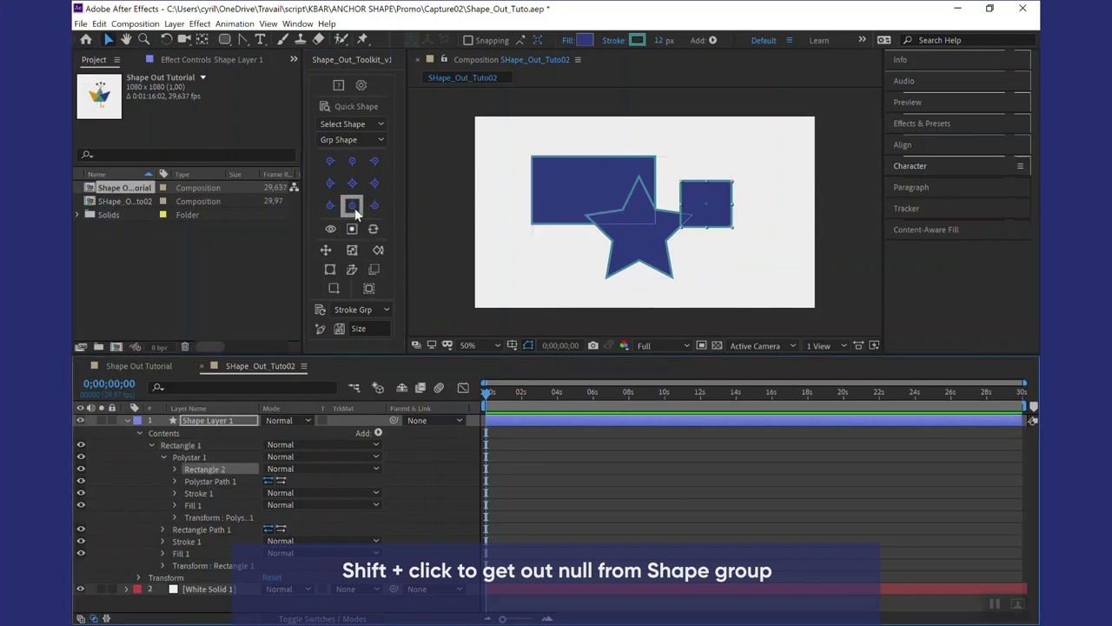
{"action": "left_click", "coordinate": [352, 183], "text": "shift"}
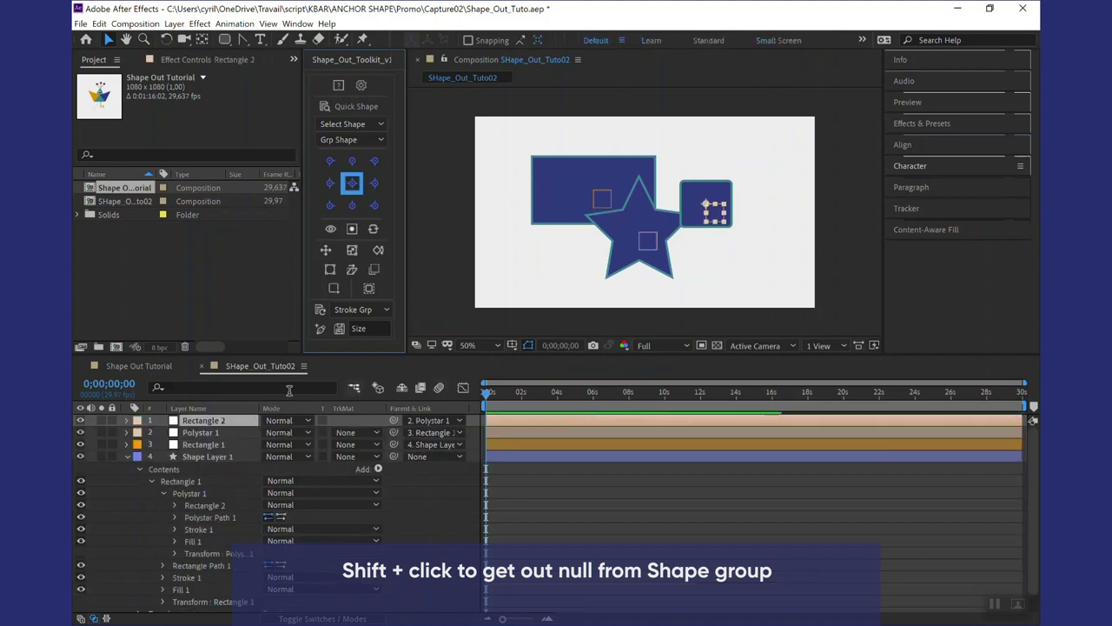
- Drag the Rectangle 2 and Polystar 1 nulls in the viewer to reposition the square and star
{"action": "left_click", "coordinate": [214, 444]}
{"action": "left_click", "coordinate": [216, 419]}
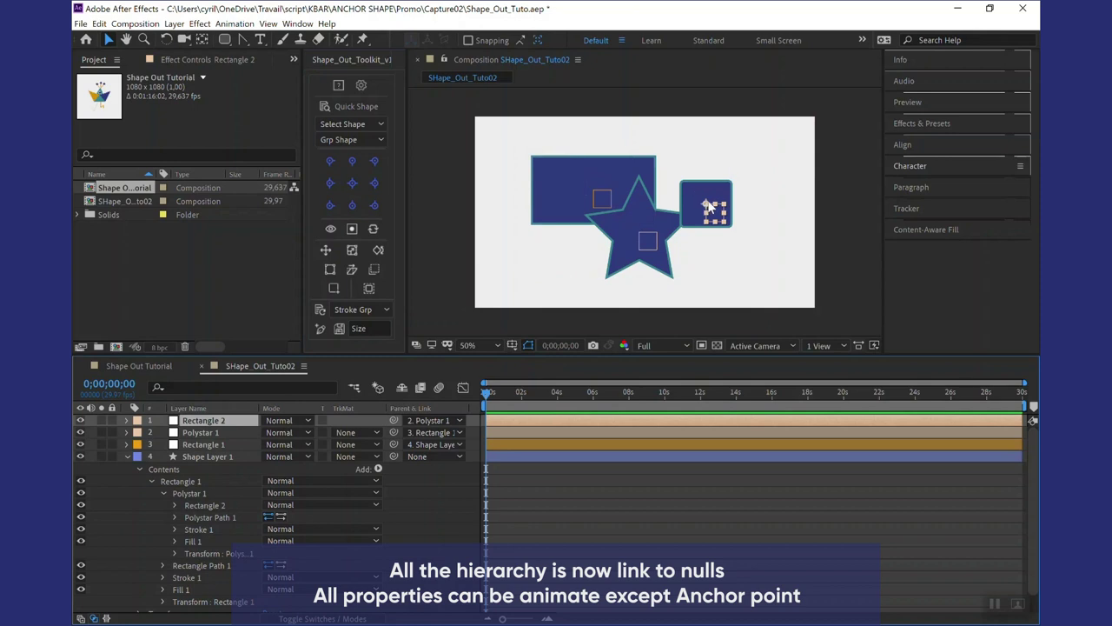
{"action": "left_click_drag", "start_coordinate": [711, 207], "coordinate": [740, 190]}
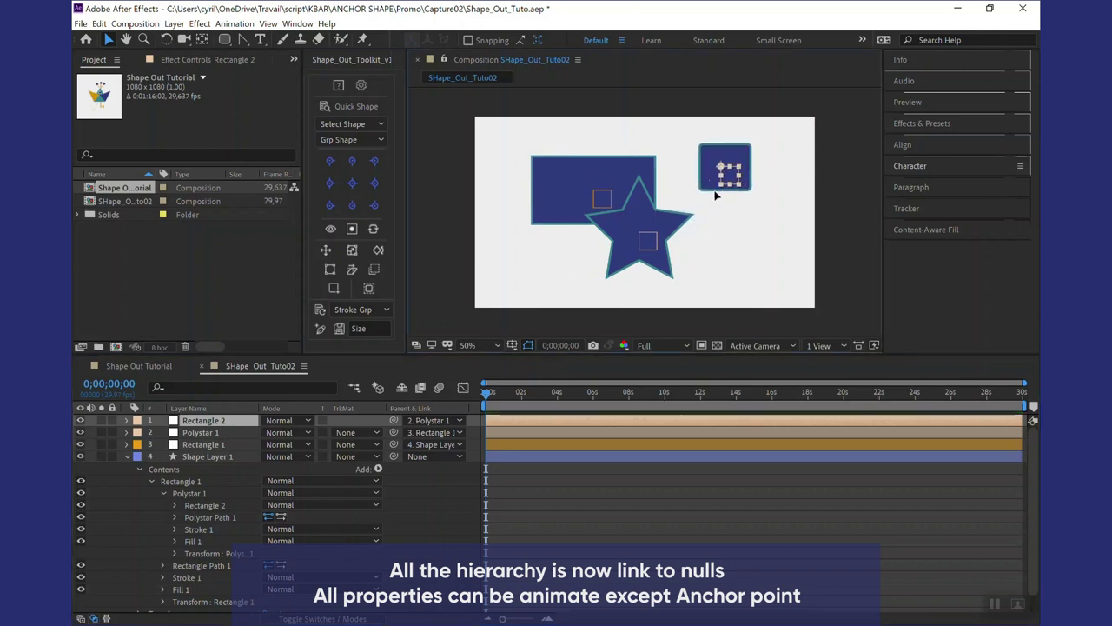
{"action": "left_click", "coordinate": [647, 241]}
{"action": "mouse_move", "coordinate": [646, 237]}
{"action": "left_mouse_down"}
{"action": "mouse_move", "coordinate": [662, 215]}
{"action": "mouse_move", "coordinate": [567, 206]}
{"action": "mouse_move", "coordinate": [572, 219]}
{"action": "left_mouse_up"}
{"action": "left_click", "coordinate": [604, 207]}
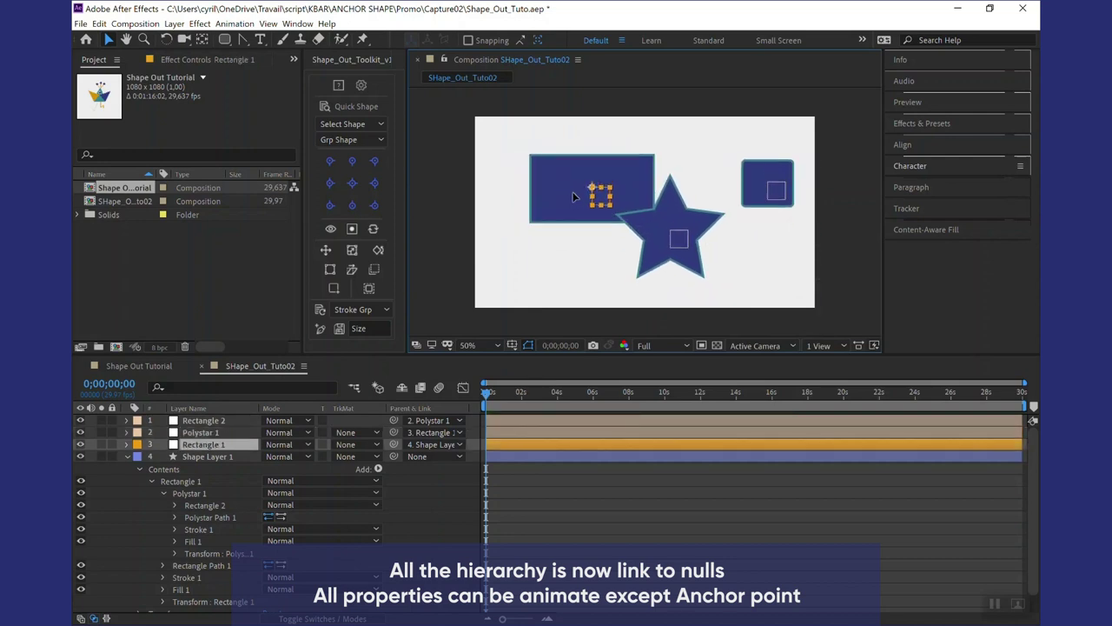
{"action": "left_click", "coordinate": [212, 431]}
{"action": "left_click", "coordinate": [222, 421]}
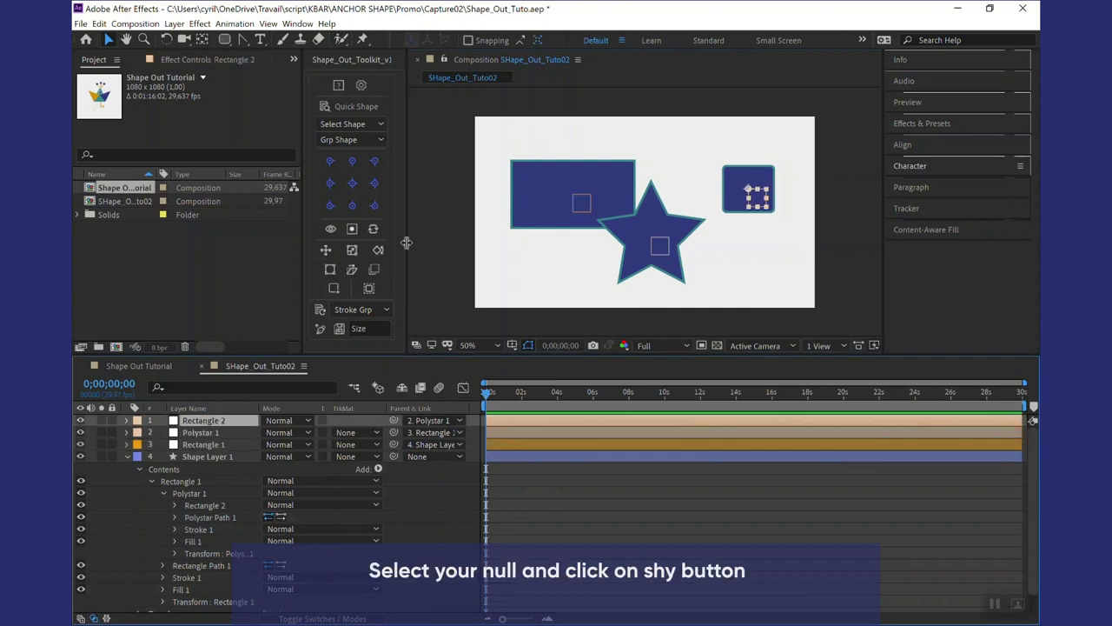
- Toggle shy and solo on the small square's group, then turn solo off and select Polystar 1
{"action": "left_click", "coordinate": [331, 229]}
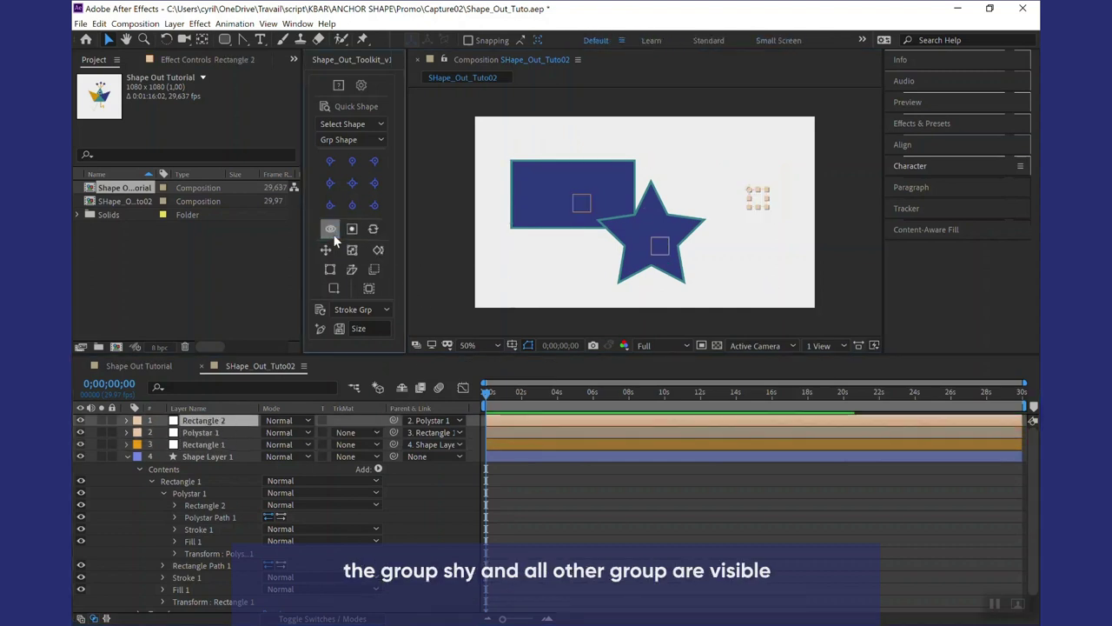
{"action": "left_click", "coordinate": [352, 231]}
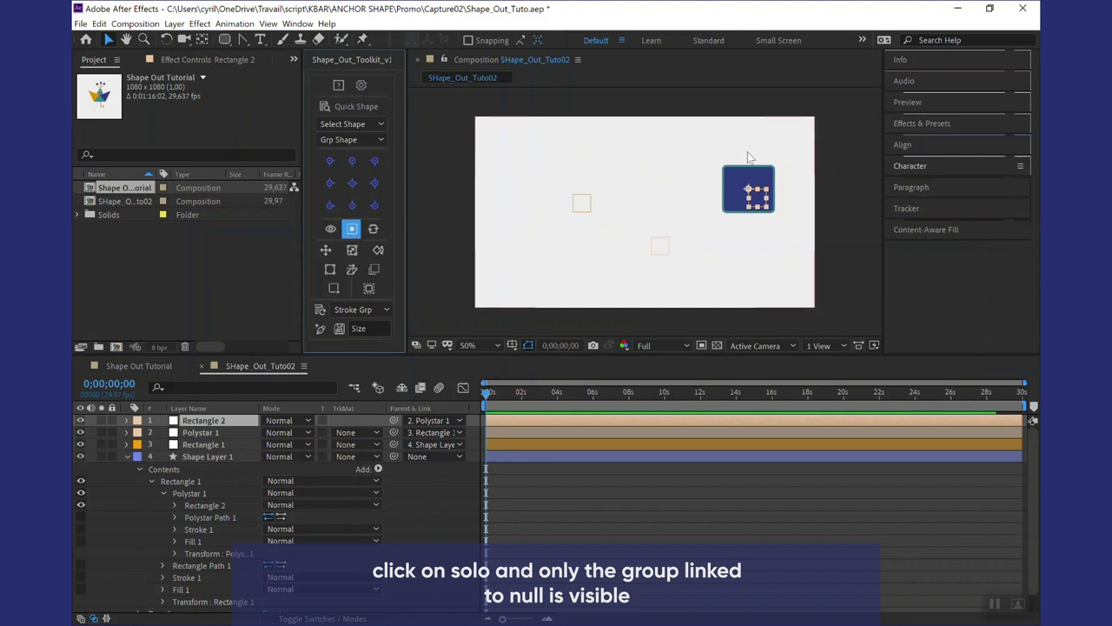
{"action": "left_click", "coordinate": [351, 228]}
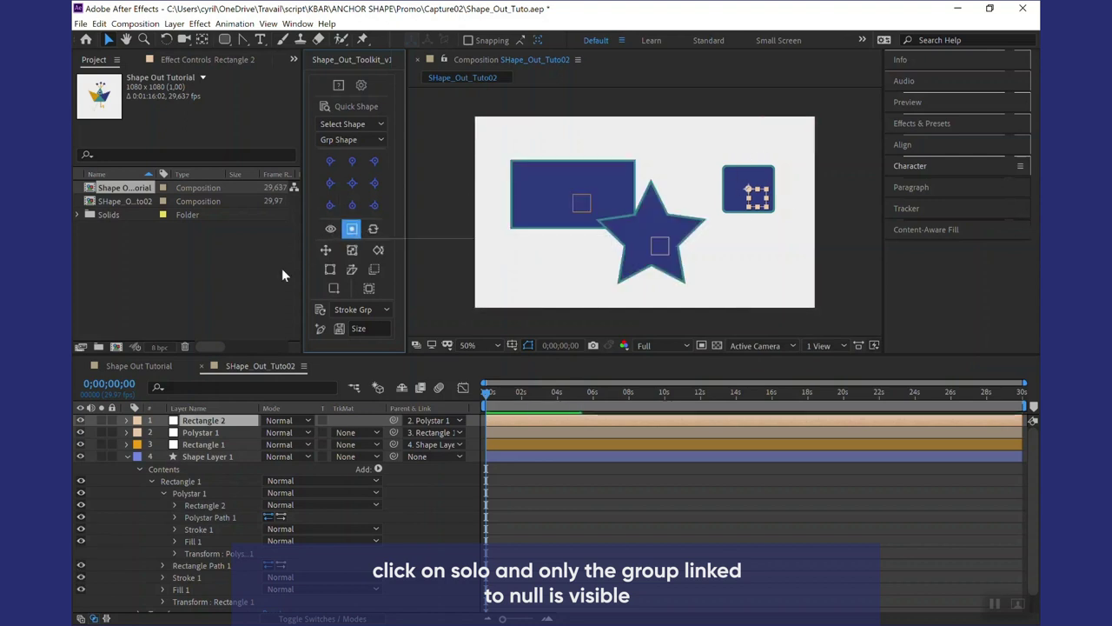
{"action": "left_click", "coordinate": [200, 432]}
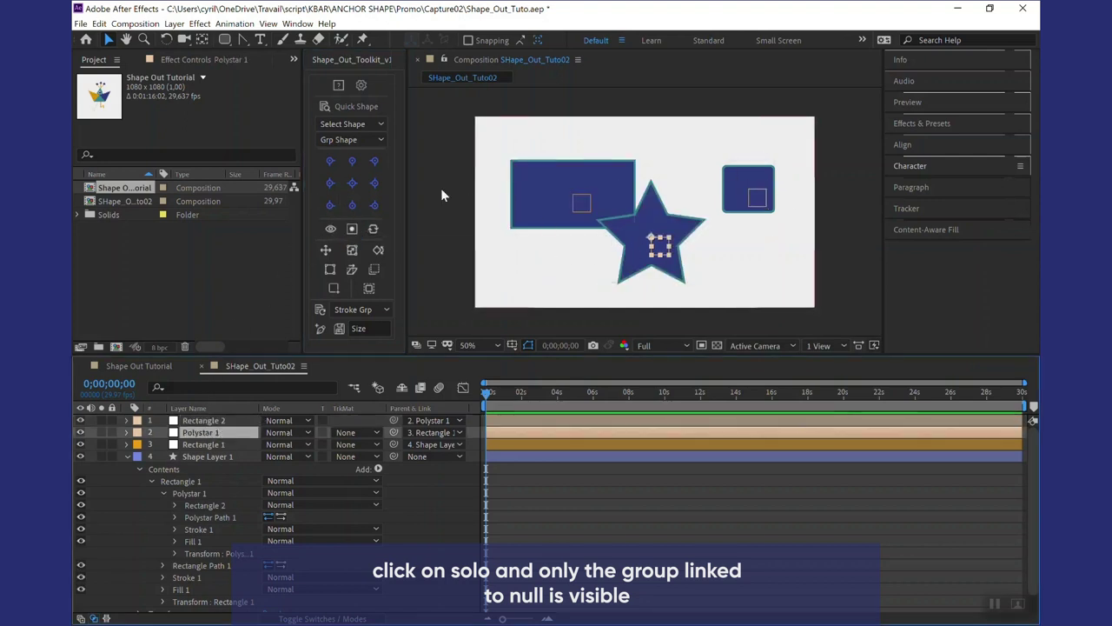
- Solo and hide the star's group, show all shape groups again, and select the Rectangle 2 null
{"action": "left_click", "coordinate": [351, 229]}
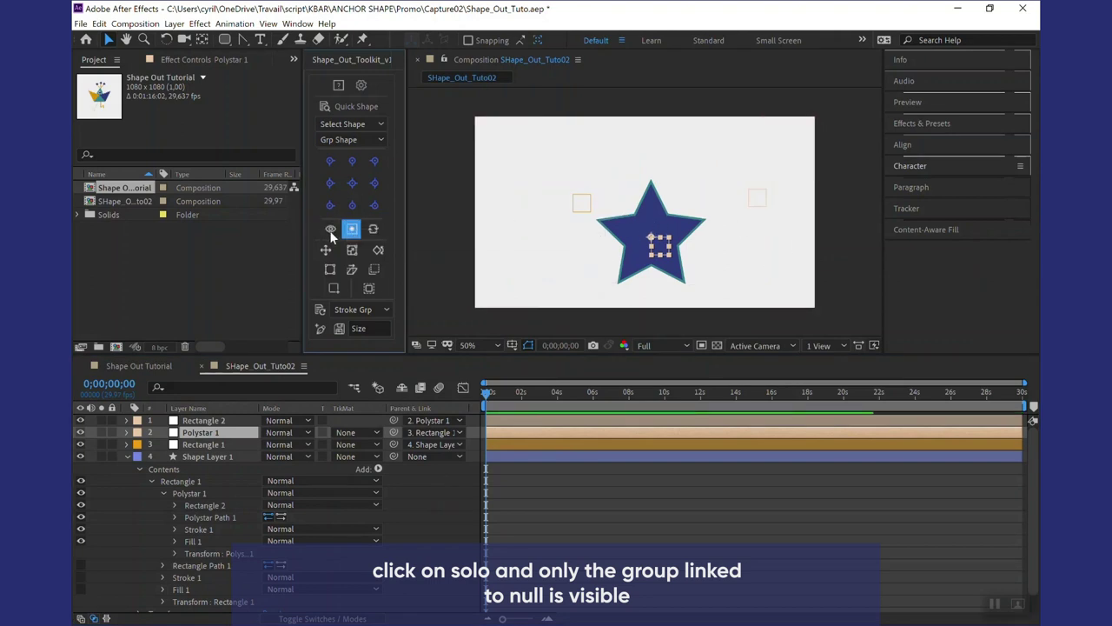
{"action": "left_click", "coordinate": [332, 231]}
{"action": "left_click", "coordinate": [333, 231]}
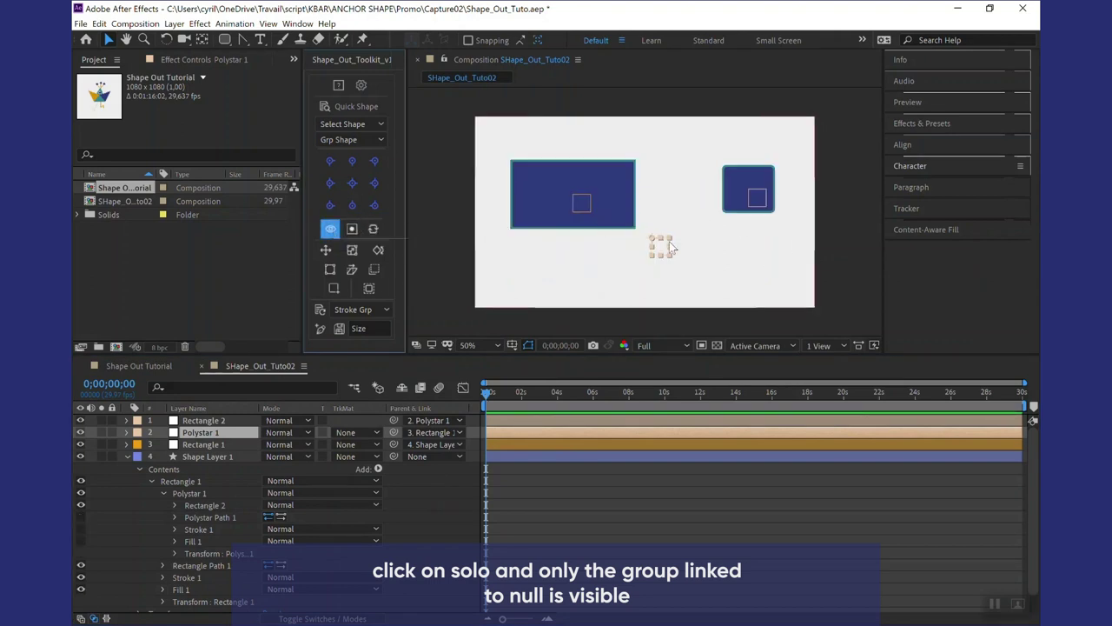
{"action": "left_click", "coordinate": [330, 230]}
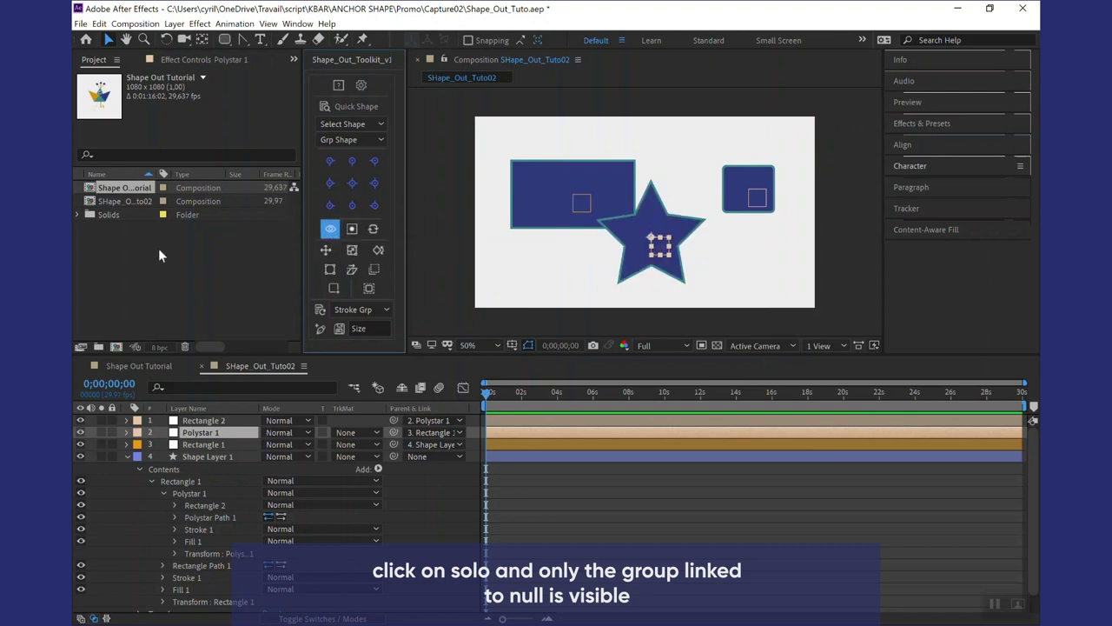
{"action": "left_click", "coordinate": [219, 421]}
- Keyframe the Rectangle 2 null's Position from about 1 second to 3;20, curve the path, and Easy Ease it
{"action": "key", "text": "p"}
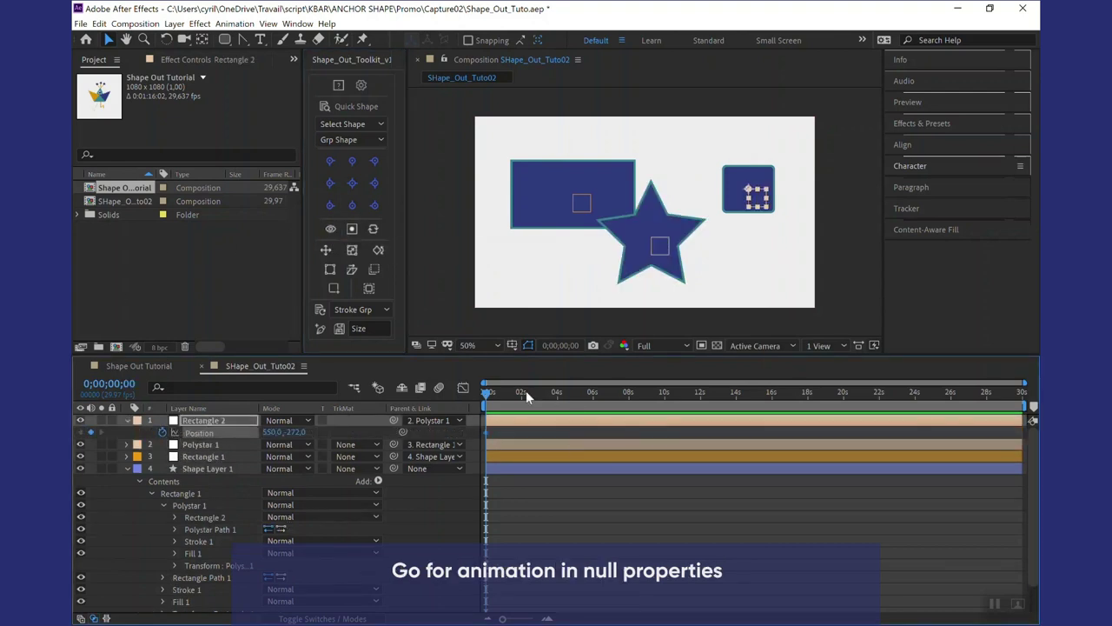
{"action": "left_click_drag", "start_coordinate": [499, 392], "coordinate": [505, 392]}
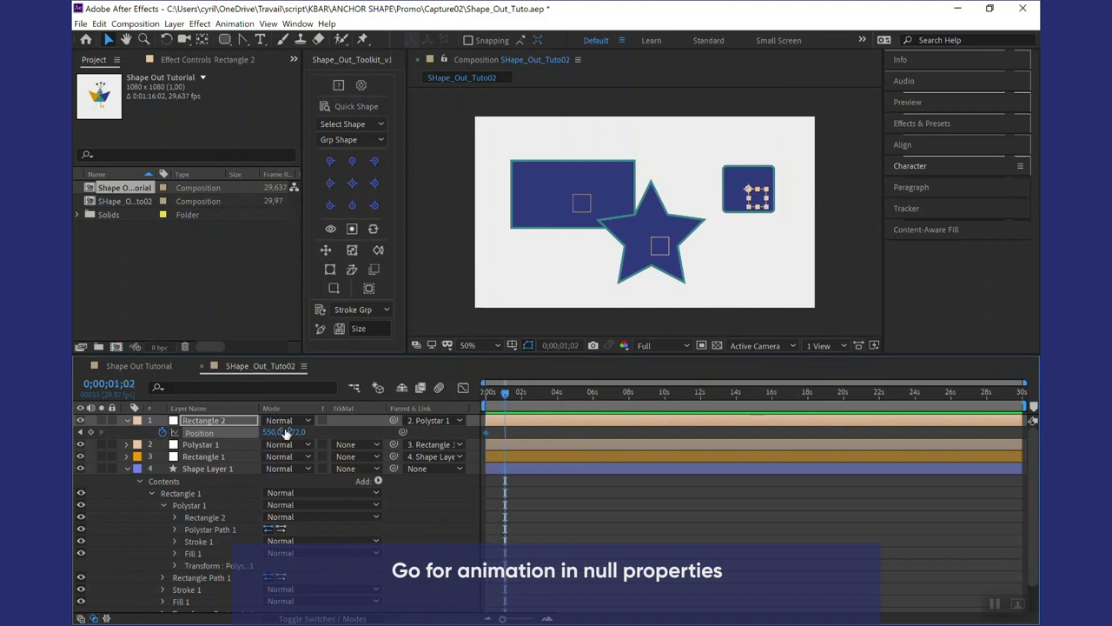
{"action": "left_click_drag", "start_coordinate": [278, 432], "coordinate": [433, 437]}
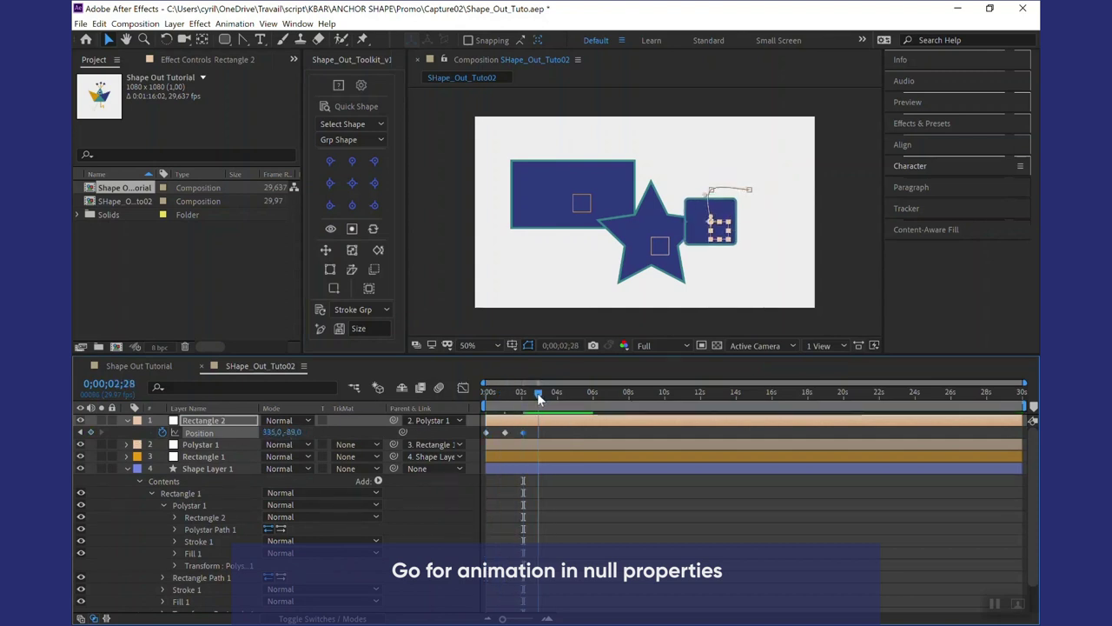
{"action": "left_click", "coordinate": [553, 392]}
{"action": "left_click_drag", "start_coordinate": [750, 222], "coordinate": [748, 190]}
{"action": "left_click", "coordinate": [242, 39]}
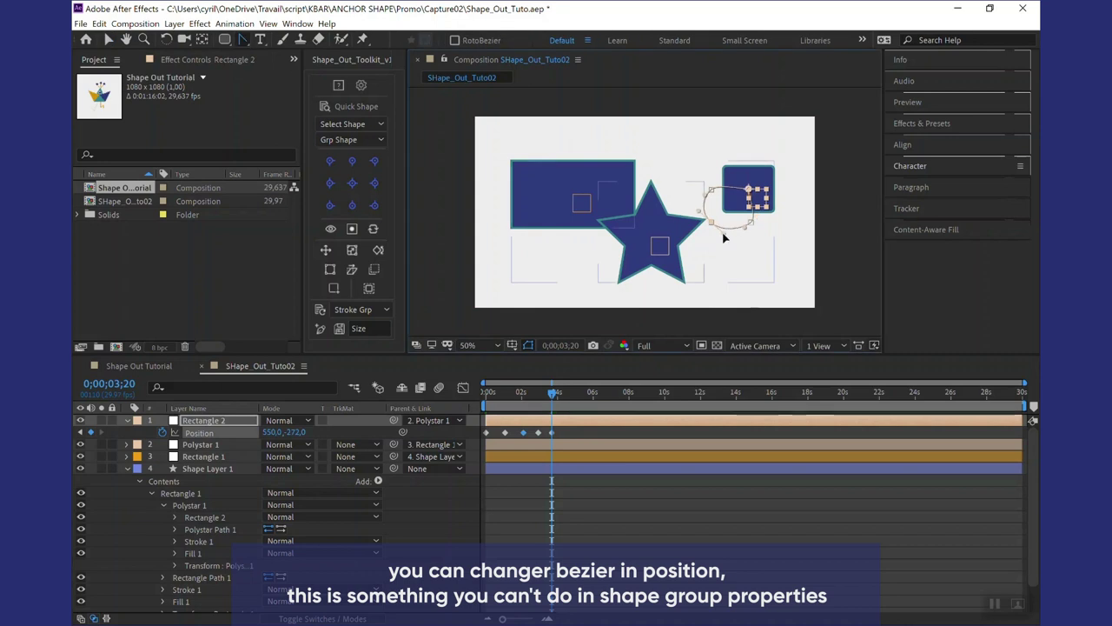
{"action": "left_click_drag", "start_coordinate": [560, 425], "coordinate": [484, 438]}
{"action": "right_click", "coordinate": [487, 432]}
{"action": "mouse_move", "coordinate": [599, 498]}
{"action": "left_click", "coordinate": [697, 508]}
- Keyframe the null's Rotation from about -18 degrees at 1.5 seconds to -173 degrees at 3;20
{"action": "key", "text": "shift+r"}
{"action": "left_click", "coordinate": [497, 392]}
{"action": "left_click_drag", "start_coordinate": [265, 444], "coordinate": [252, 443]}
{"action": "left_click_drag", "start_coordinate": [496, 444], "coordinate": [512, 444]}
{"action": "left_click", "coordinate": [553, 392]}
{"action": "left_click_drag", "start_coordinate": [266, 444], "coordinate": [257, 444]}
{"action": "left_click_drag", "start_coordinate": [552, 392], "coordinate": [487, 392]}
- Preview the square's animation and review its Scale keyframes on the Rectangle 2 null
{"action": "key", "text": "shift+t"}
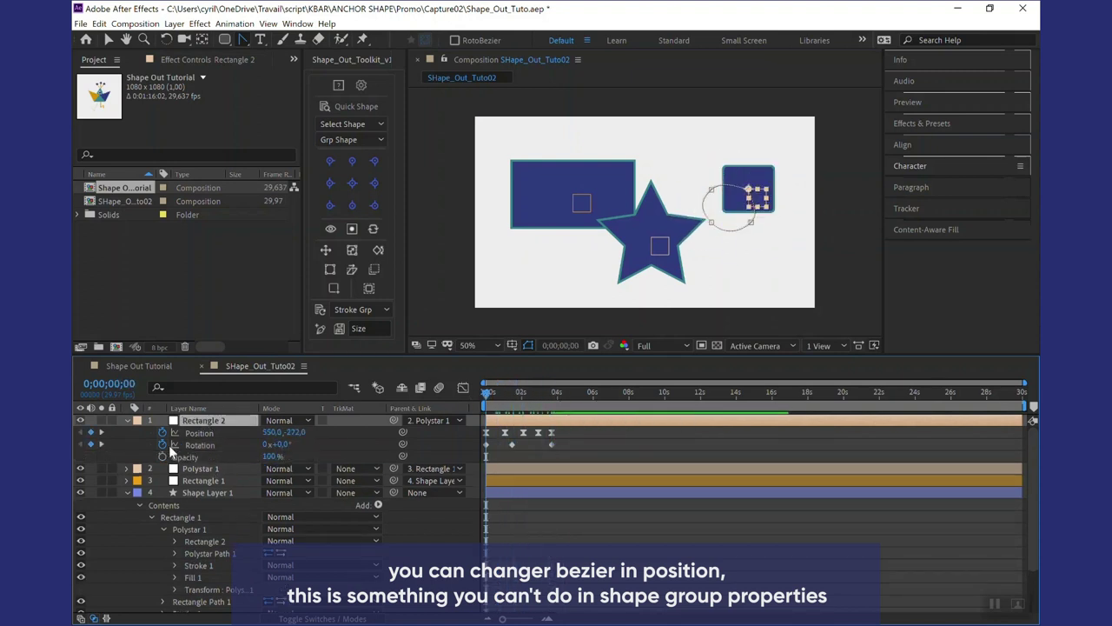
{"action": "key", "text": "space"}
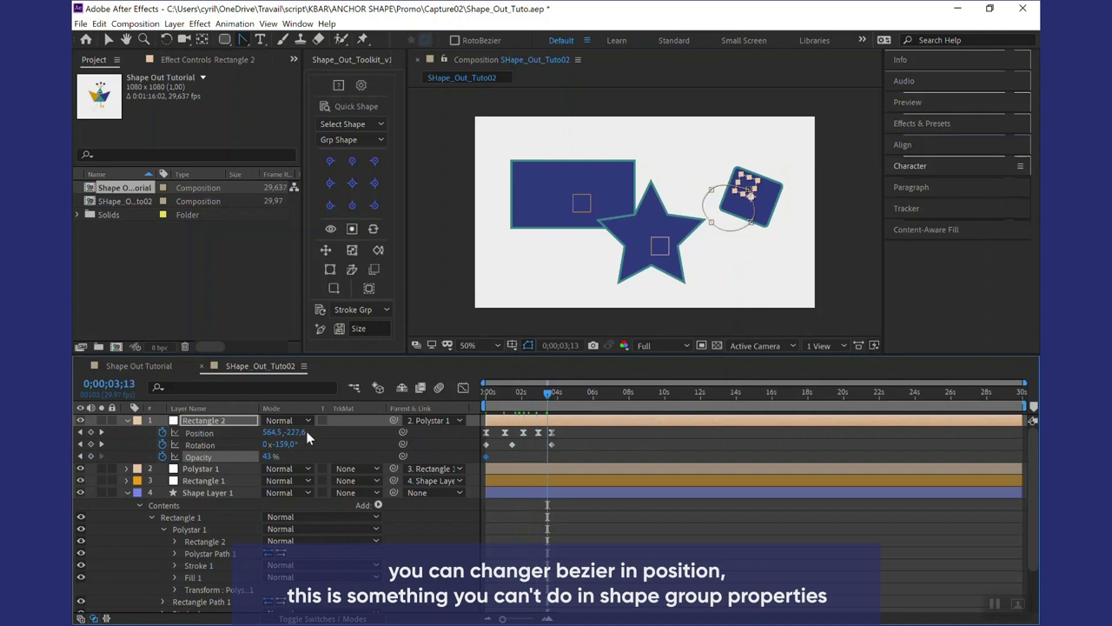
{"action": "key", "text": "space"}
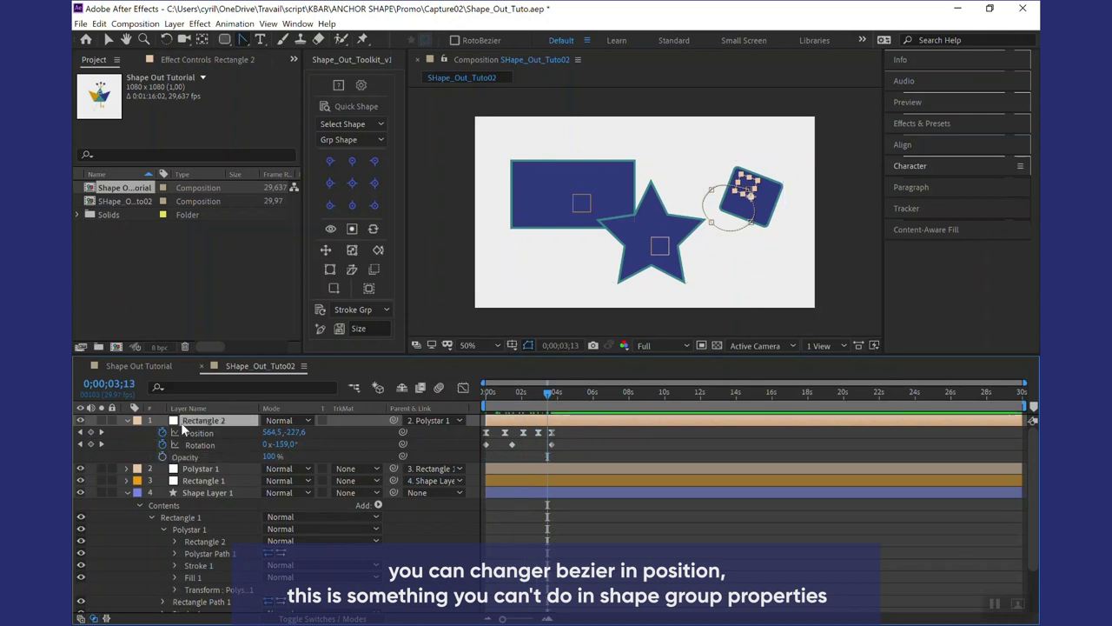
{"action": "key", "text": "shift+s"}
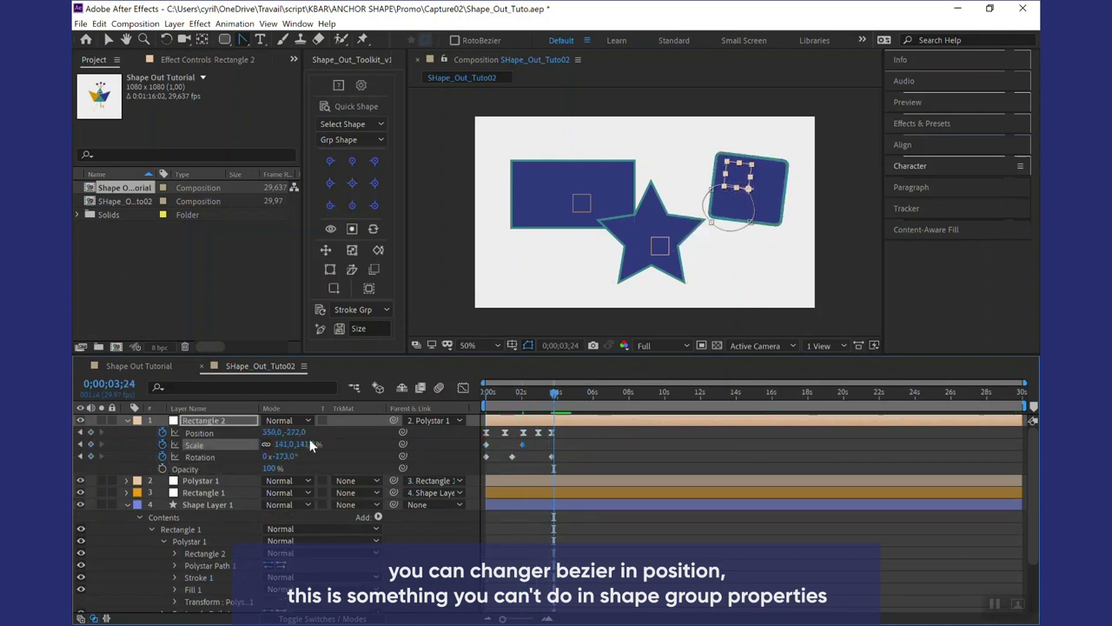
{"action": "mouse_move", "coordinate": [511, 392]}
{"action": "left_mouse_down"}
{"action": "mouse_move", "coordinate": [469, 391]}
{"action": "mouse_move", "coordinate": [570, 400]}
{"action": "mouse_move", "coordinate": [448, 399]}
{"action": "left_mouse_up"}
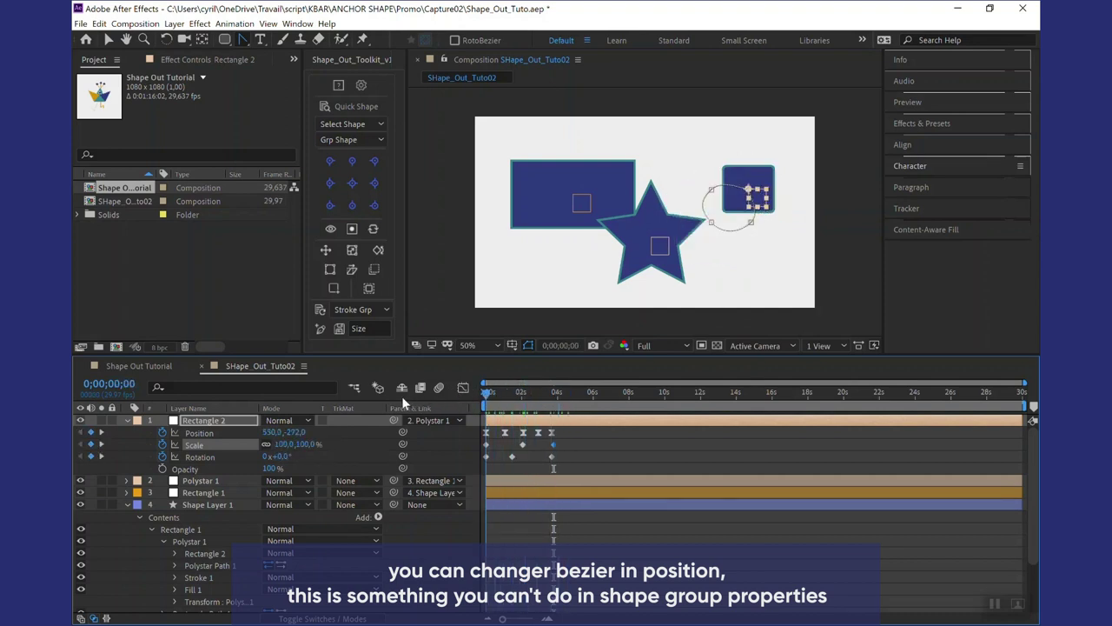
{"action": "left_click", "coordinate": [198, 424]}
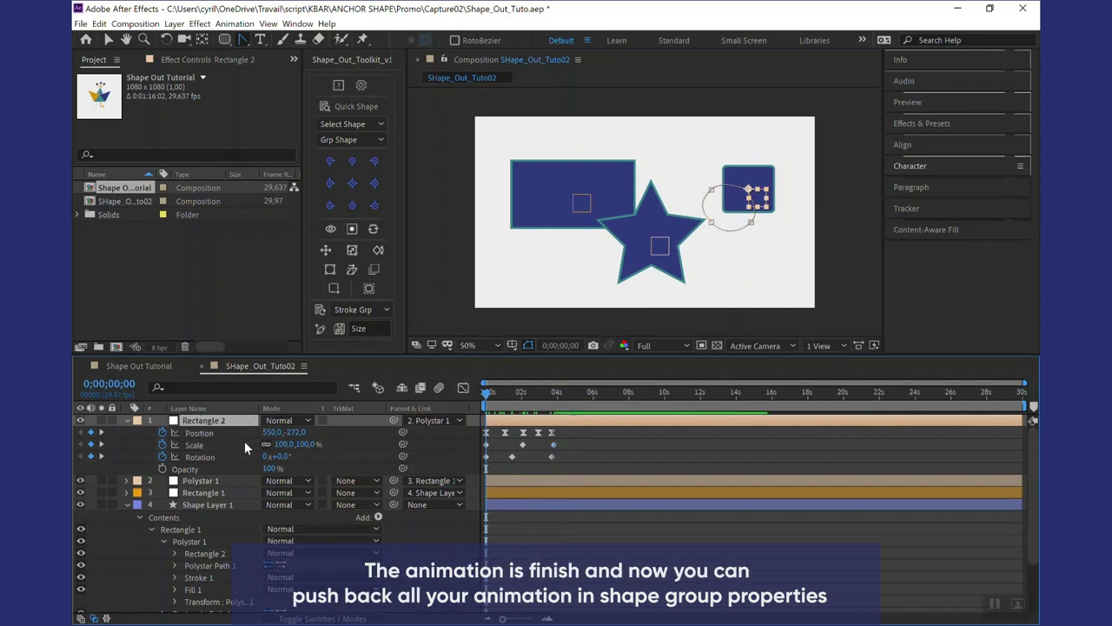
- Push Rectangle 2's animation back into Shape Layer 1 and scrub to check the transferred keyframes
{"action": "left_click", "coordinate": [379, 234]}
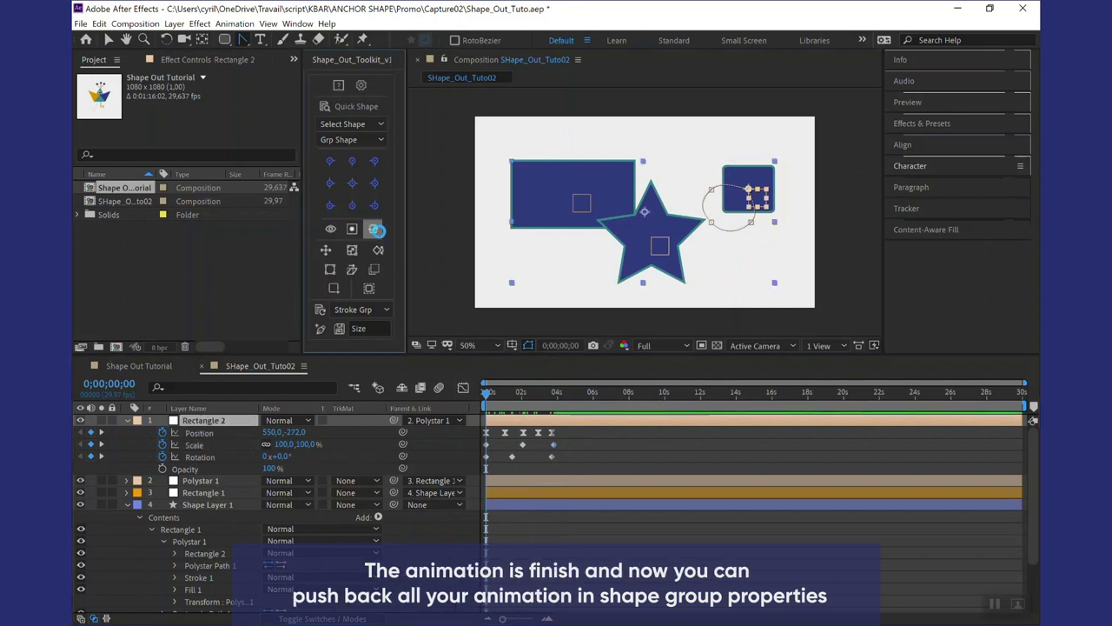
{"action": "left_click", "coordinate": [207, 443]}
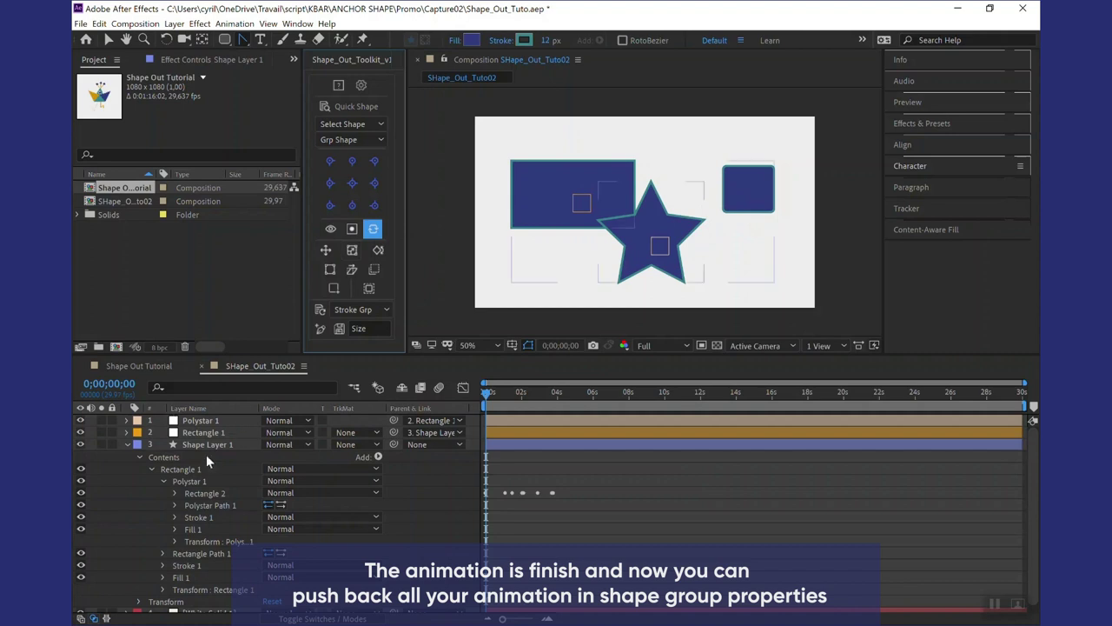
{"action": "key", "text": "u"}
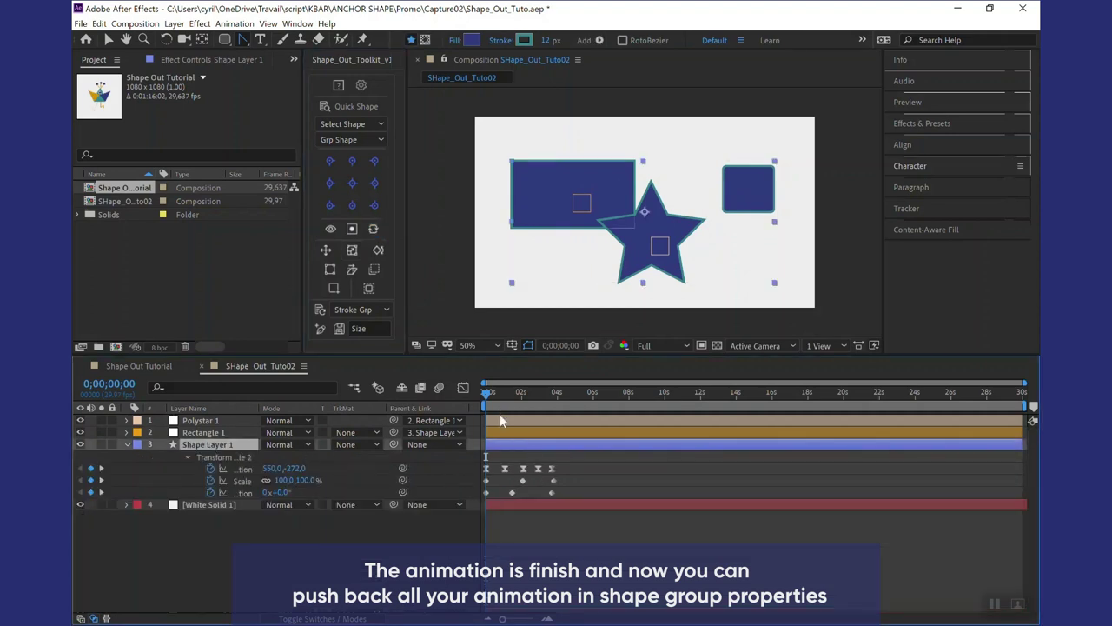
{"action": "left_click_drag", "start_coordinate": [497, 392], "coordinate": [563, 407]}
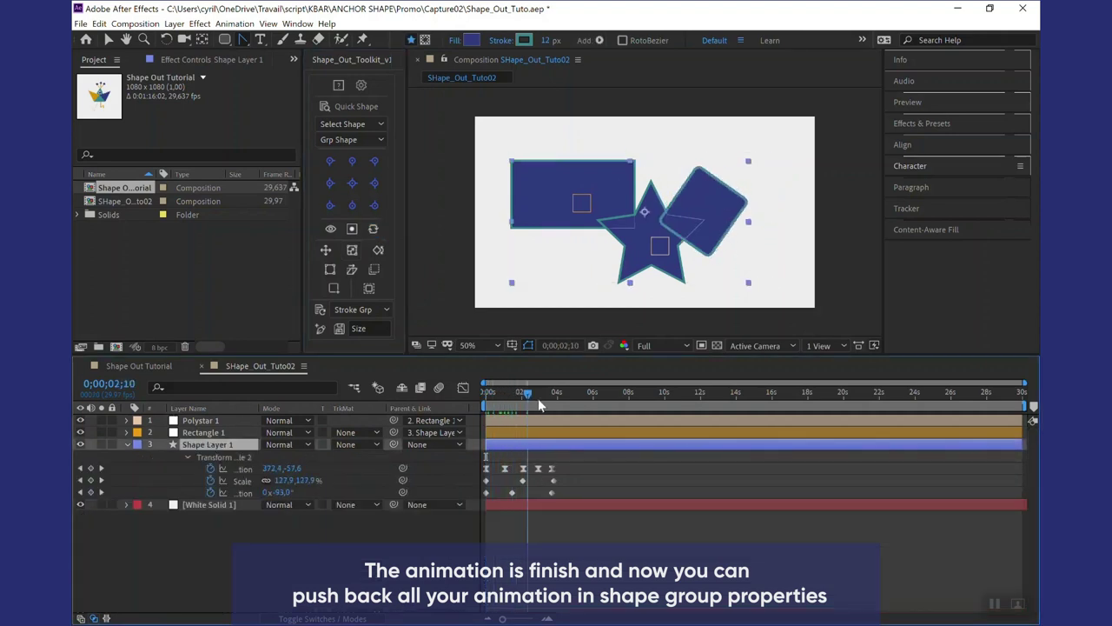
{"action": "mouse_move", "coordinate": [563, 406]}
{"action": "left_mouse_down"}
{"action": "mouse_move", "coordinate": [483, 412]}
{"action": "mouse_move", "coordinate": [447, 397]}
{"action": "left_mouse_up"}
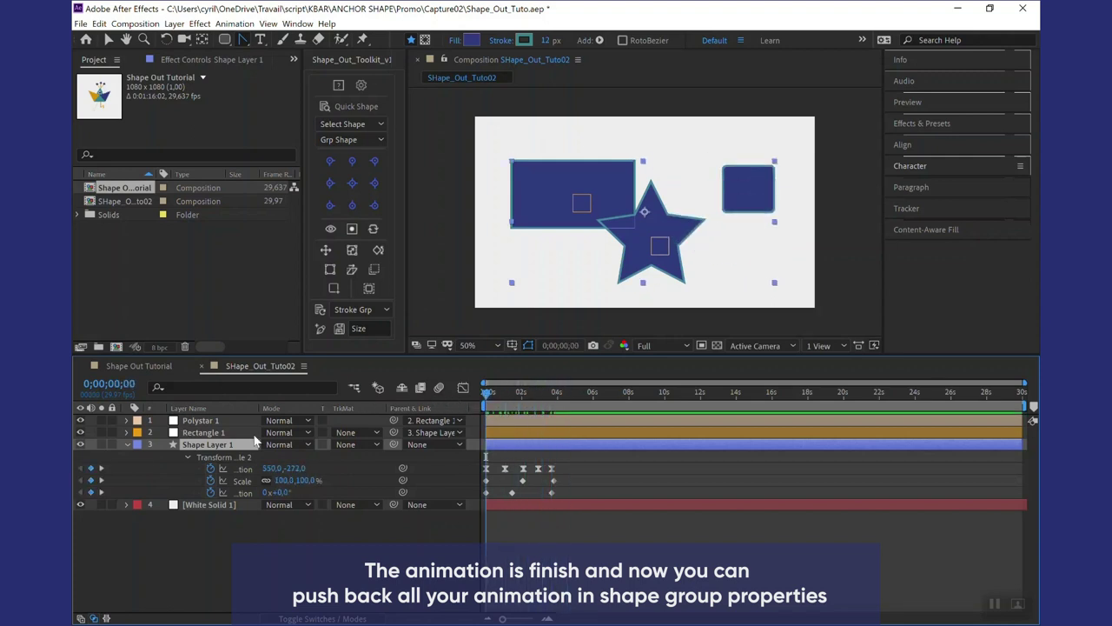
- Set Polystar 1's Opacity to 14% and keyframe its Rotation from 0 seconds to 3;20, then preview
{"action": "left_click", "coordinate": [204, 422]}
{"action": "key", "text": "r"}
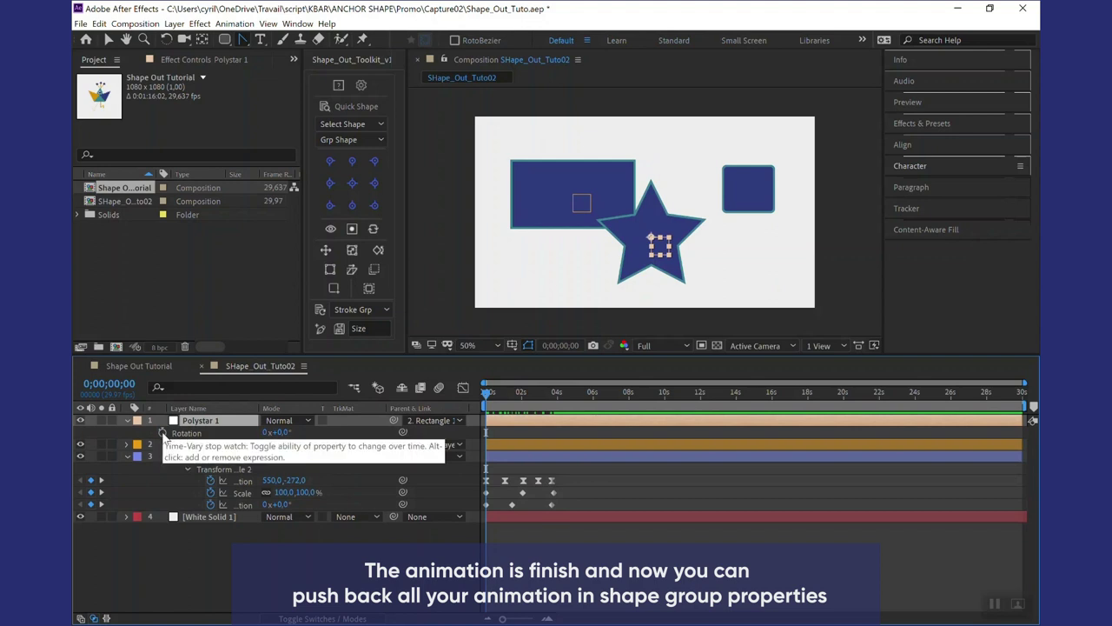
{"action": "key", "text": "shift+t"}
{"action": "left_click_drag", "start_coordinate": [284, 439], "coordinate": [239, 432]}
{"action": "left_click", "coordinate": [184, 432]}
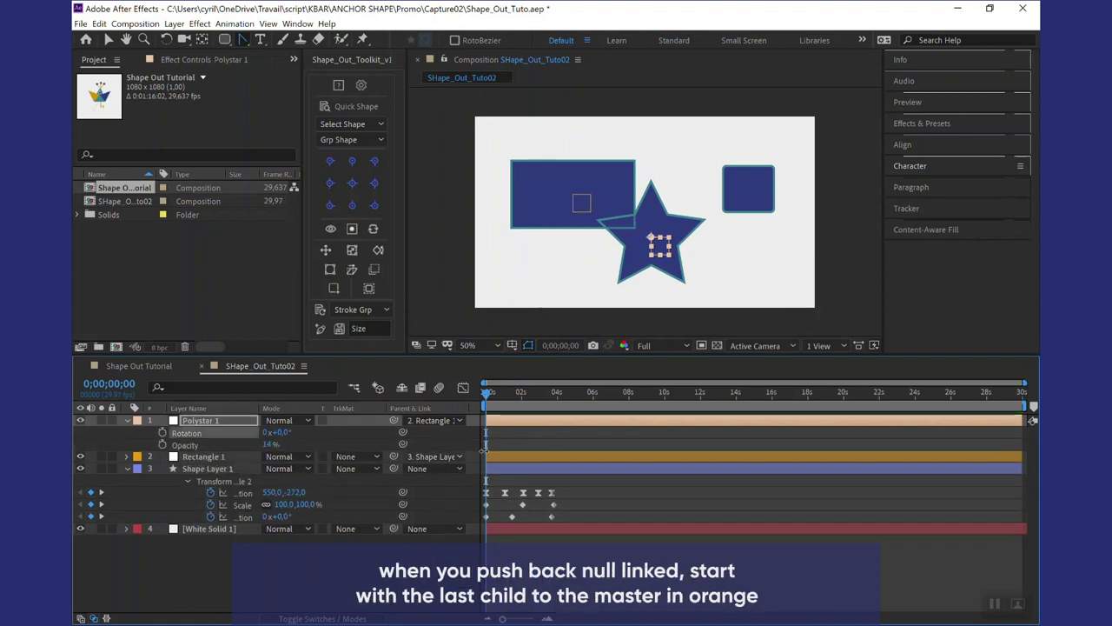
{"action": "left_click", "coordinate": [163, 432]}
{"action": "left_click_drag", "start_coordinate": [522, 407], "coordinate": [552, 400]}
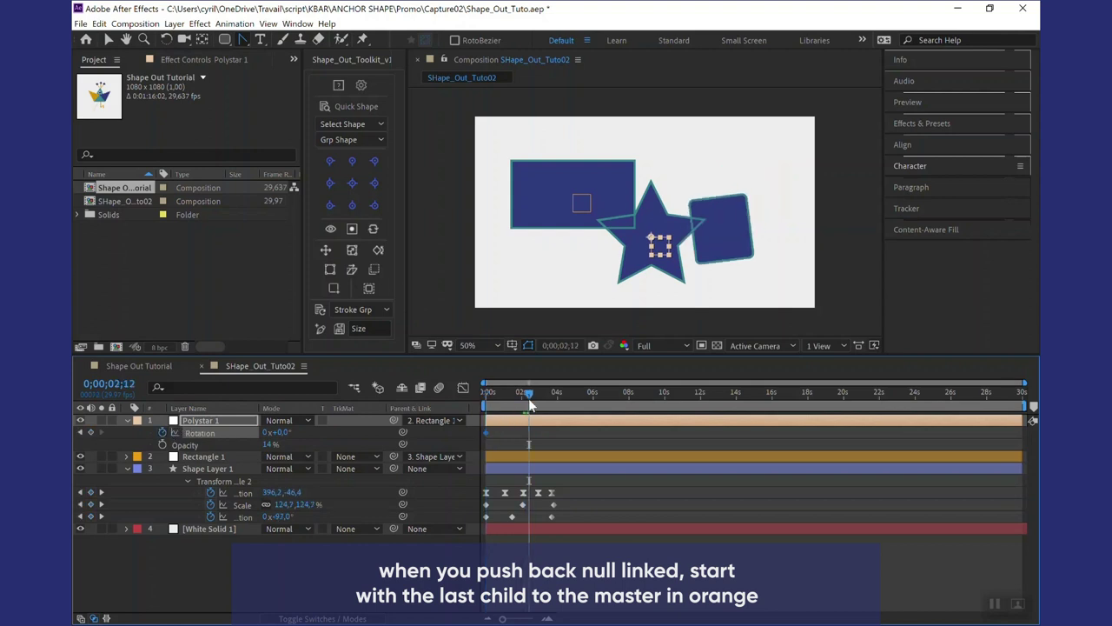
{"action": "left_click_drag", "start_coordinate": [265, 432], "coordinate": [379, 439]}
{"action": "left_click_drag", "start_coordinate": [551, 392], "coordinate": [476, 403]}
{"action": "key", "text": "space"}
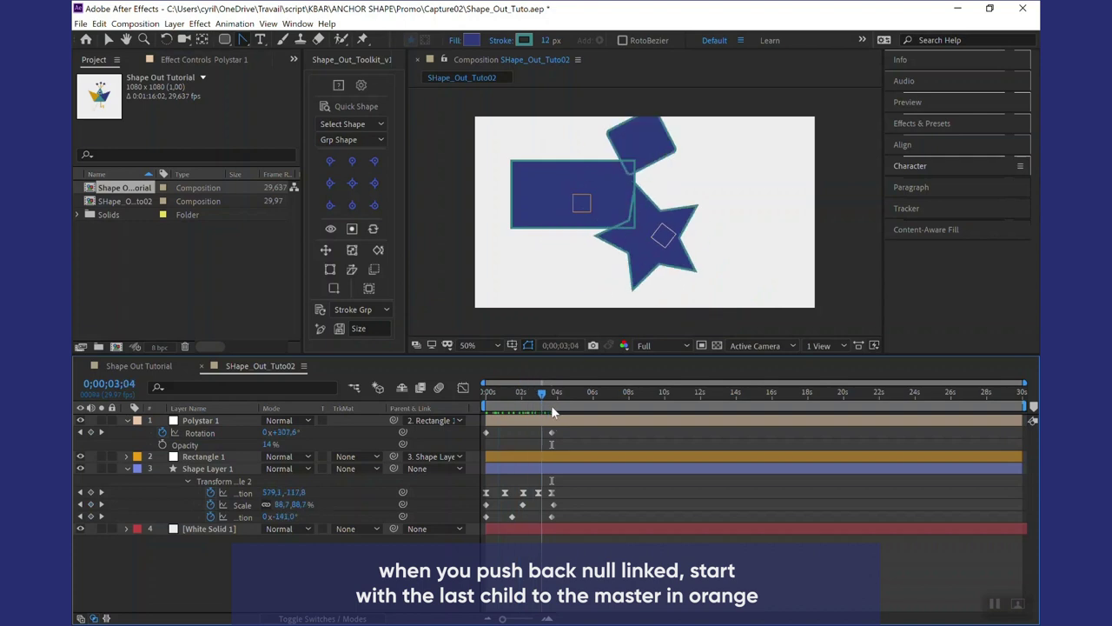
{"action": "key", "text": "space"}
- Push the Polystar 1 animation back into its shape group in Shape Layer 1
{"action": "left_click", "coordinate": [208, 424]}
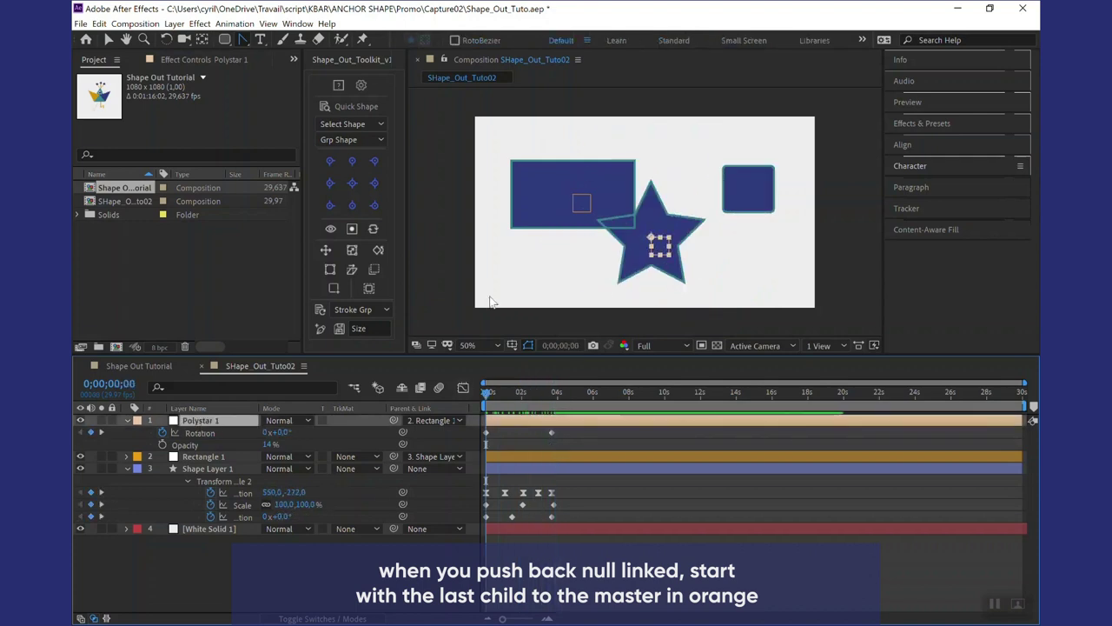
{"action": "left_click", "coordinate": [371, 229]}
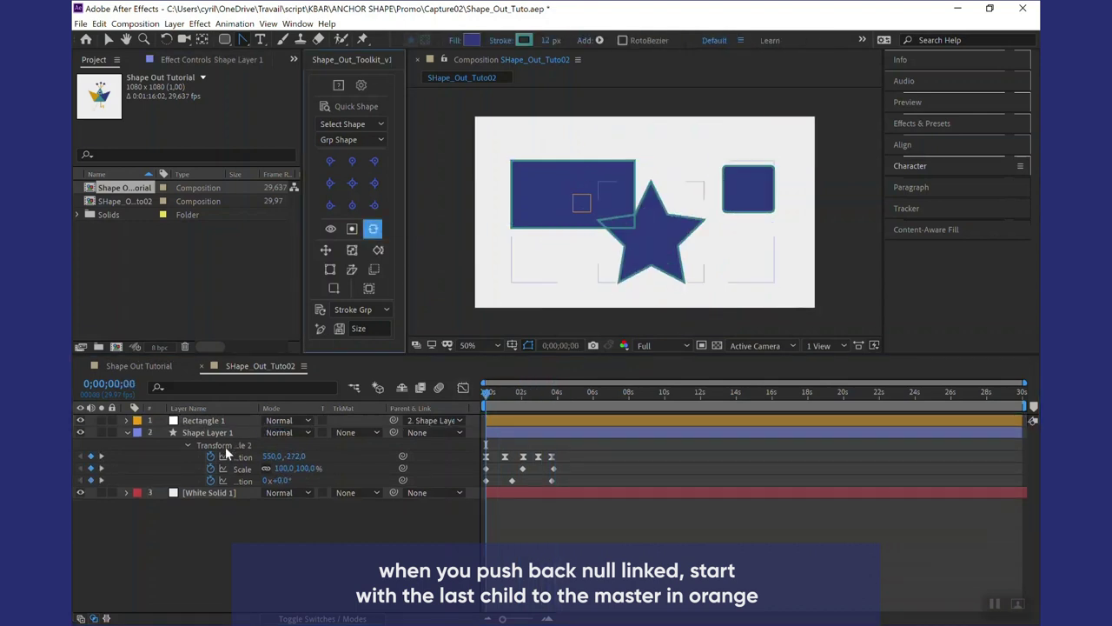
{"action": "left_click", "coordinate": [211, 431]}
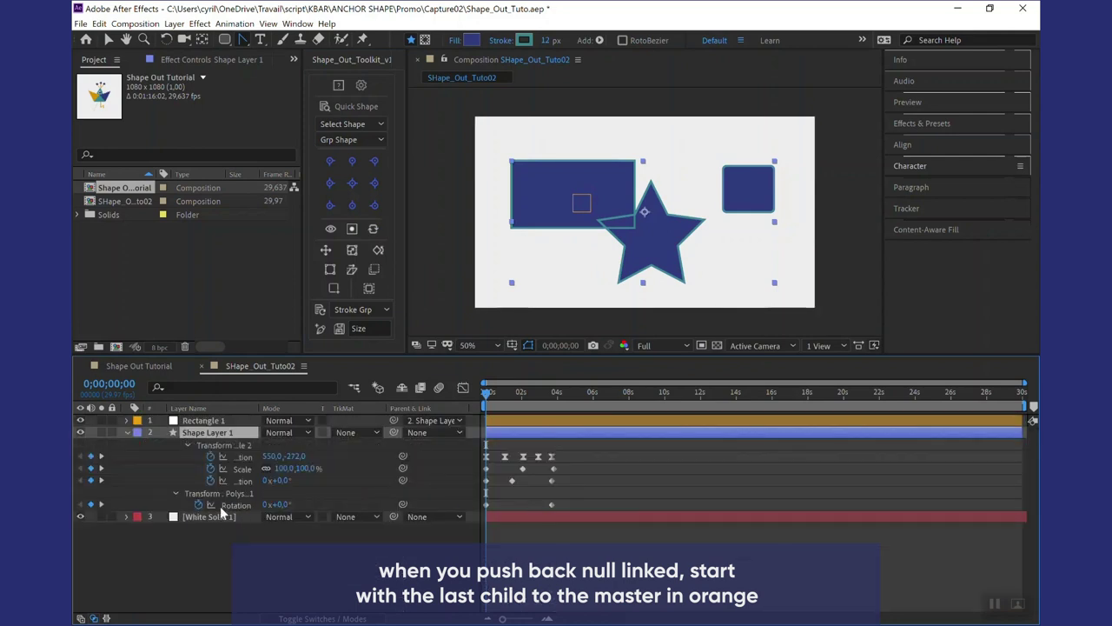
- Keyframe Rectangle 1's Position to a vertical value of -100 and set its Skew slider to -29
{"action": "left_click", "coordinate": [198, 421]}
{"action": "key", "text": "p"}
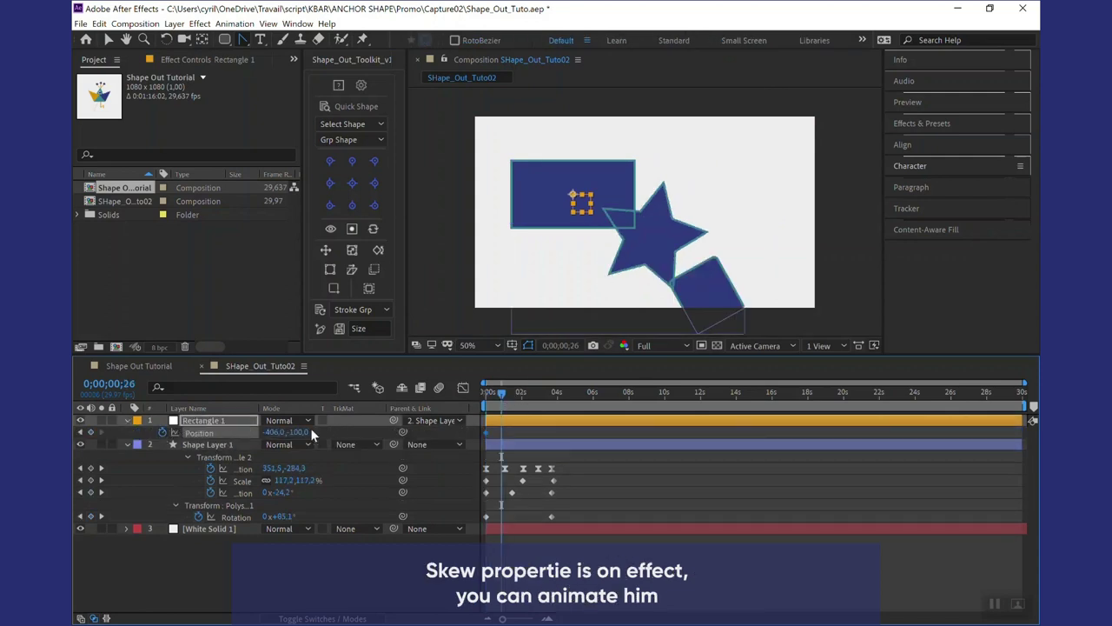
{"action": "key", "text": "space"}
{"action": "key", "text": "space"}
{"action": "left_click_drag", "start_coordinate": [298, 432], "coordinate": [303, 432]}
{"action": "key", "text": "space"}
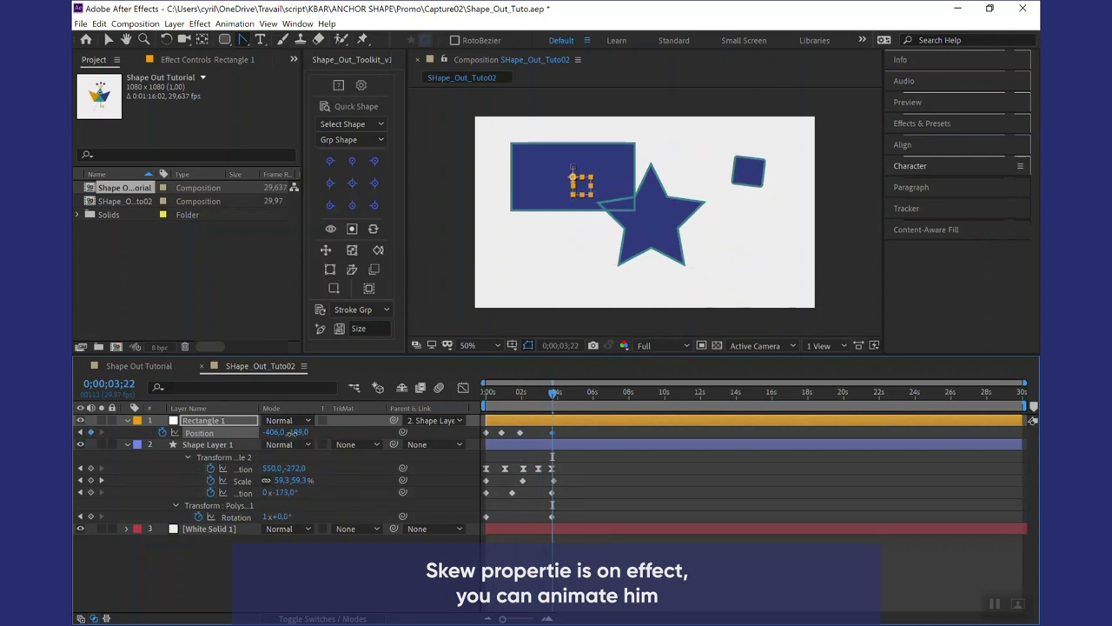
{"action": "left_click_drag", "start_coordinate": [298, 432], "coordinate": [507, 440]}
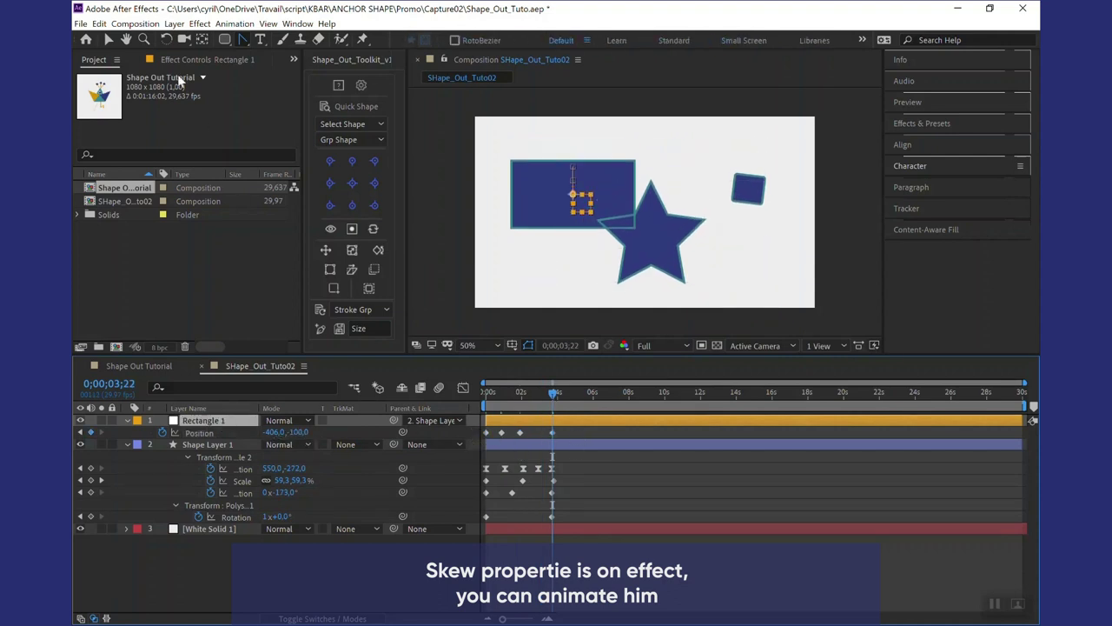
{"action": "key", "text": "F3"}
{"action": "left_click_drag", "start_coordinate": [205, 101], "coordinate": [165, 101]}
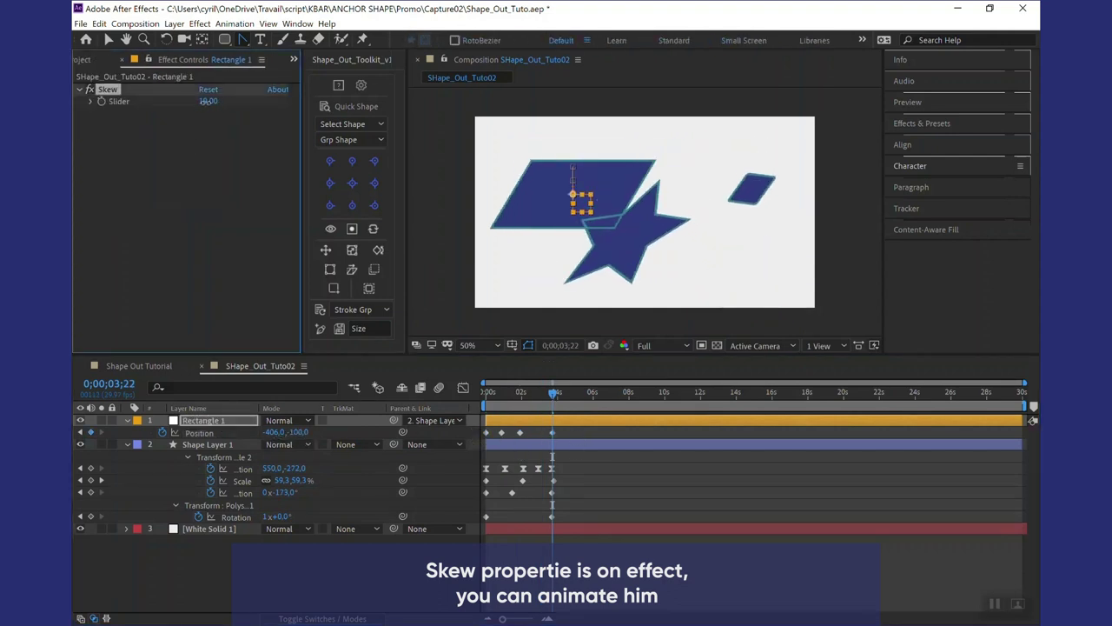
- Apply Easy Ease to the three Rectangle 1 position keyframes
{"action": "left_click_drag", "start_coordinate": [550, 423], "coordinate": [480, 438]}
{"action": "right_click", "coordinate": [487, 432]}
{"action": "mouse_move", "coordinate": [540, 579]}
{"action": "left_click", "coordinate": [677, 505]}
{"action": "left_click", "coordinate": [339, 587]}
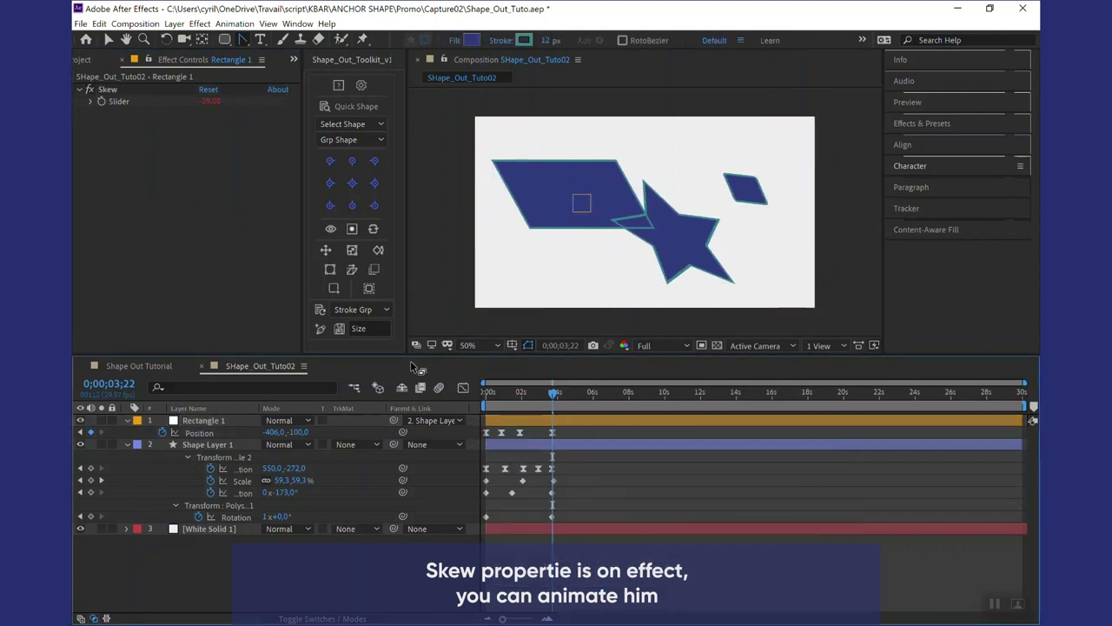
{"action": "left_click", "coordinate": [205, 421]}
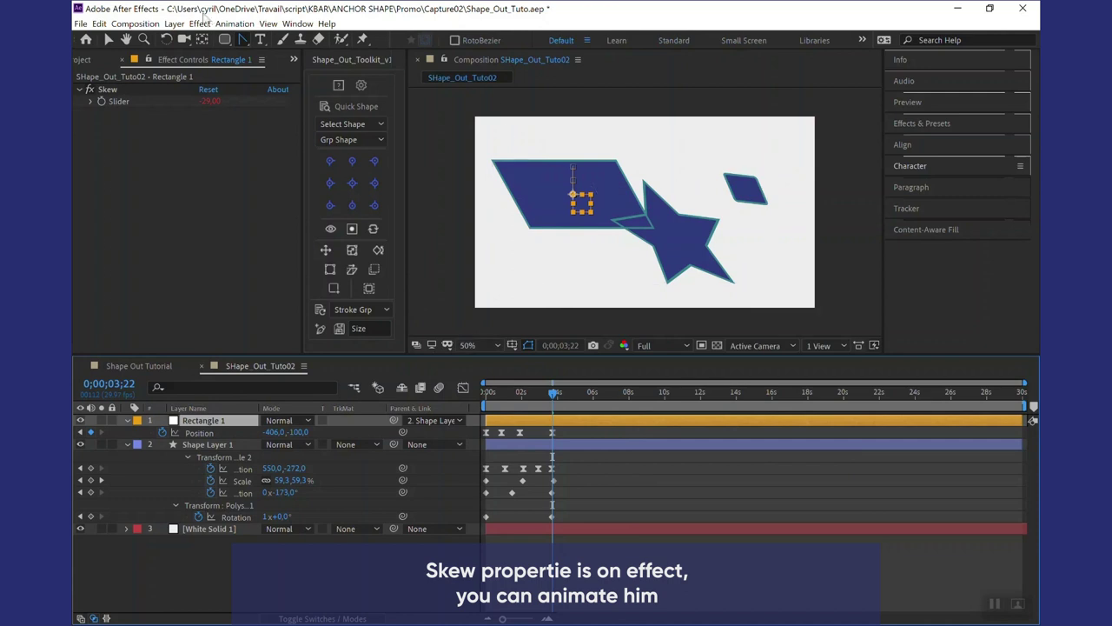
{"action": "left_click", "coordinate": [574, 180]}
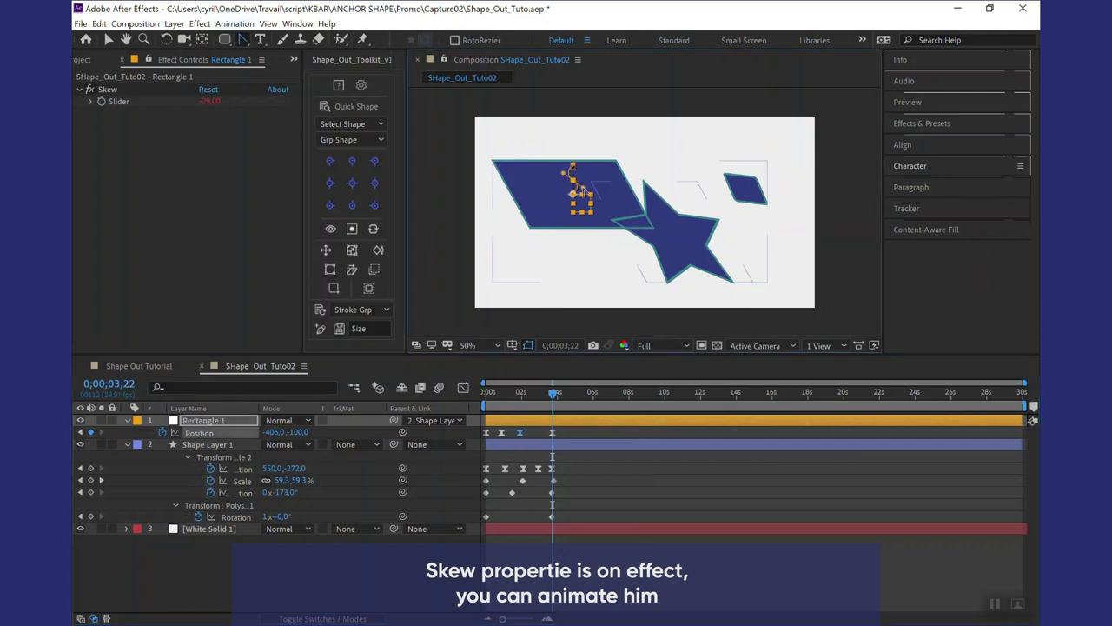
{"action": "left_click", "coordinate": [622, 464]}
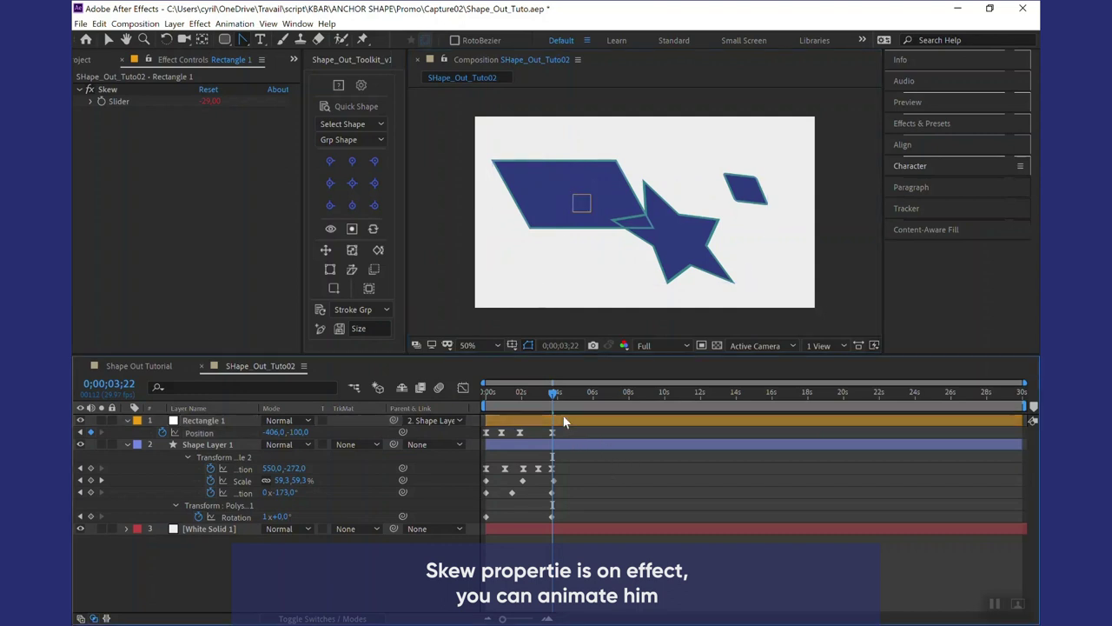
- Preview the skew animation, then bake Rectangle 1's control animation and remove the null
{"action": "left_click_drag", "start_coordinate": [542, 402], "coordinate": [434, 406]}
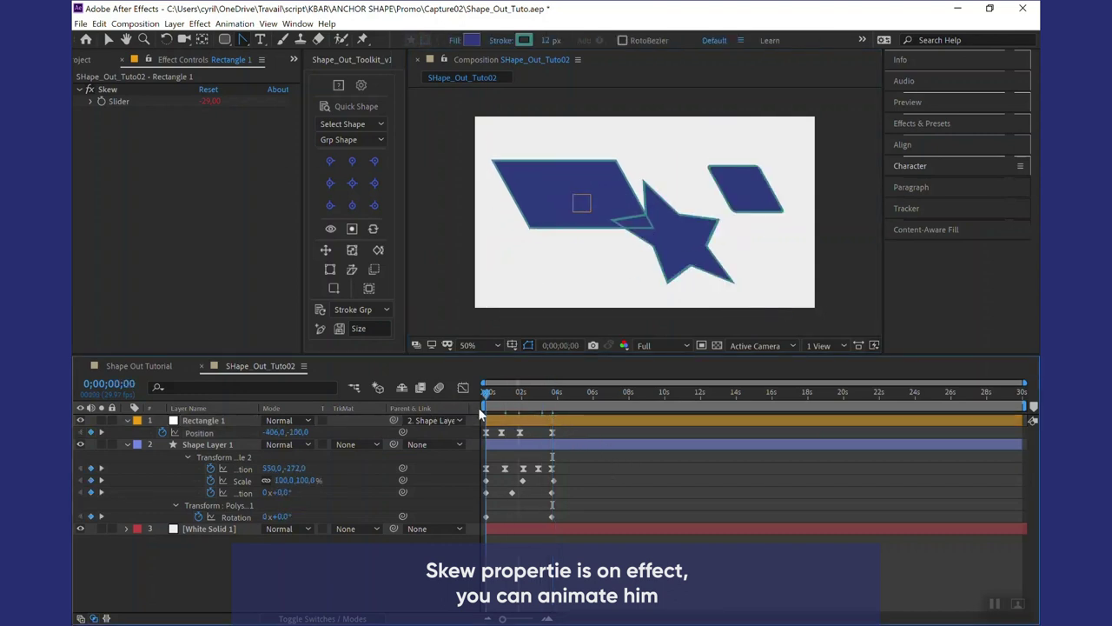
{"action": "key", "text": "space"}
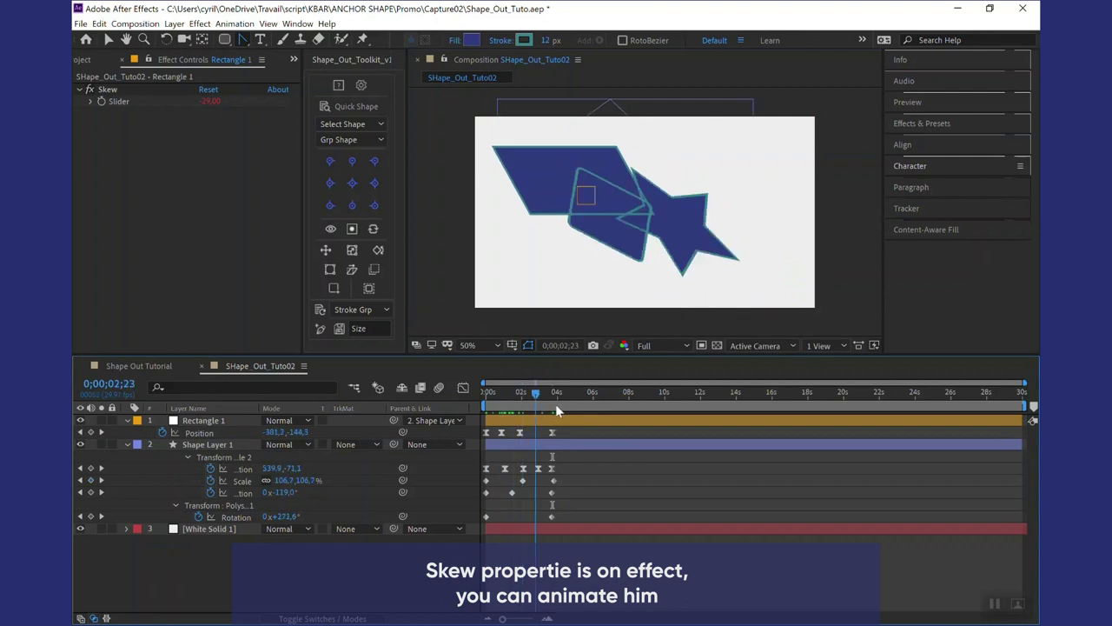
{"action": "key", "text": "space"}
{"action": "left_click", "coordinate": [209, 421]}
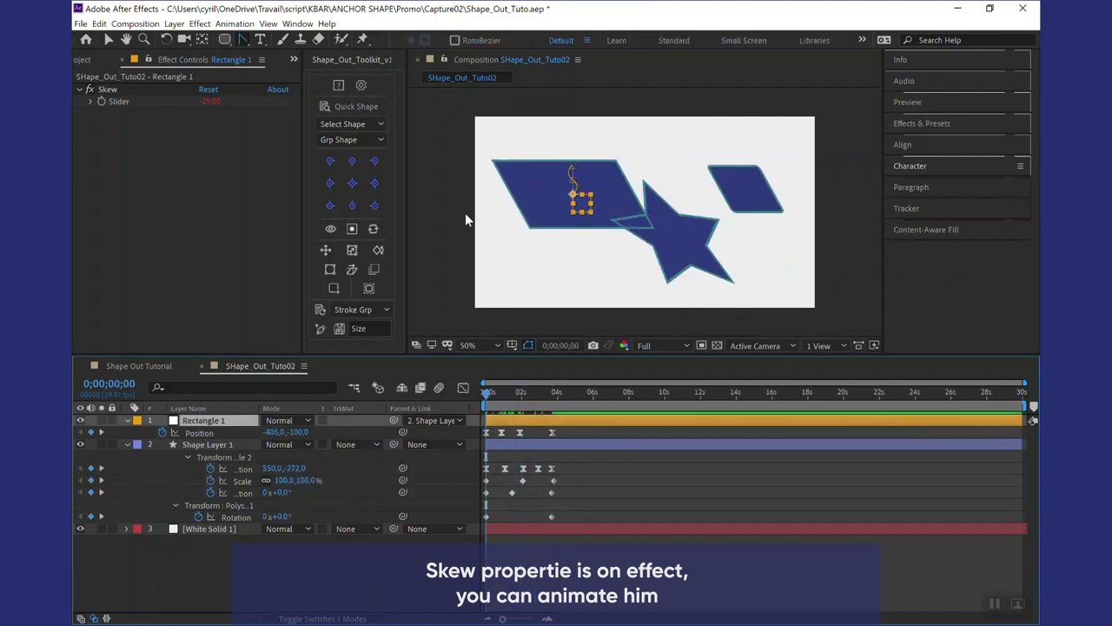
{"action": "left_click", "coordinate": [374, 229]}
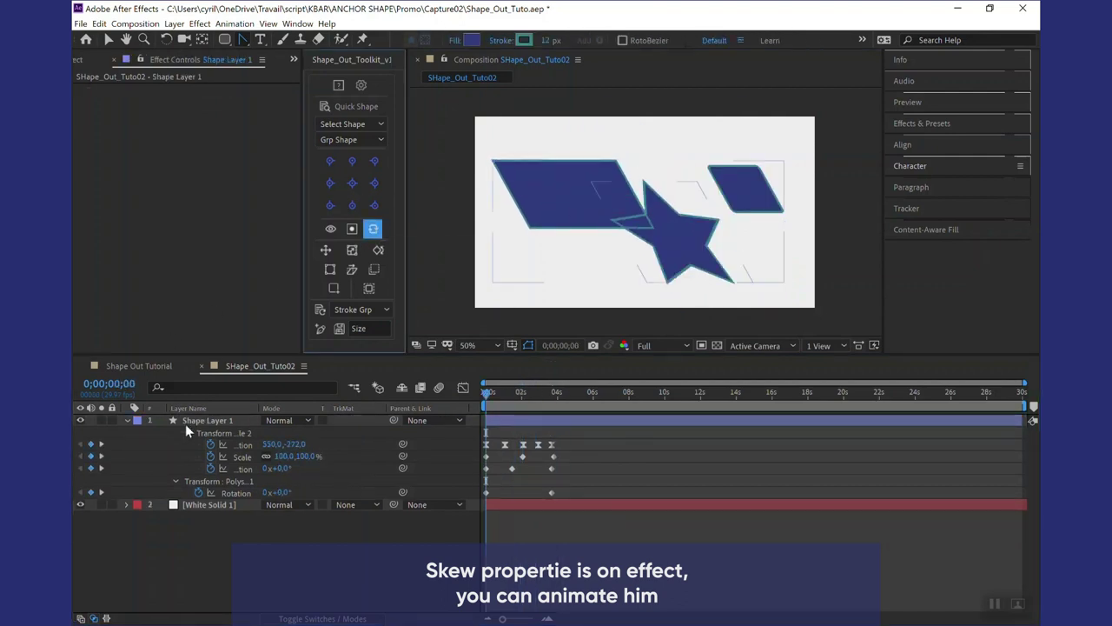
- Scrub the baked animation to about 3 seconds and return to the start
{"action": "left_click", "coordinate": [500, 395]}
{"action": "left_click_drag", "start_coordinate": [501, 398], "coordinate": [560, 415]}
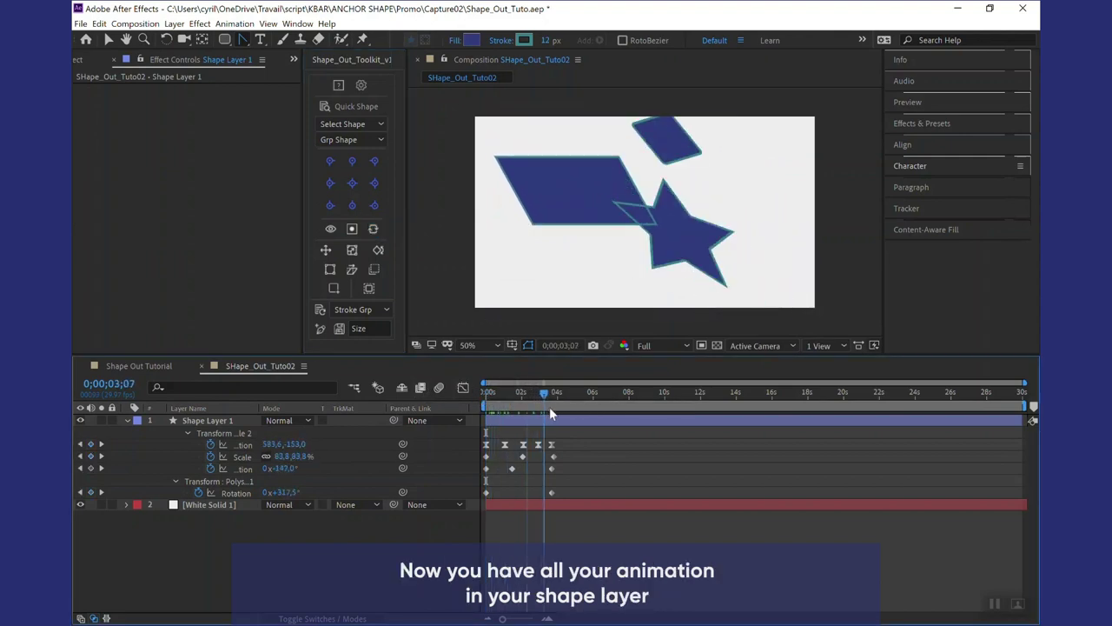
{"action": "key", "text": "space"}
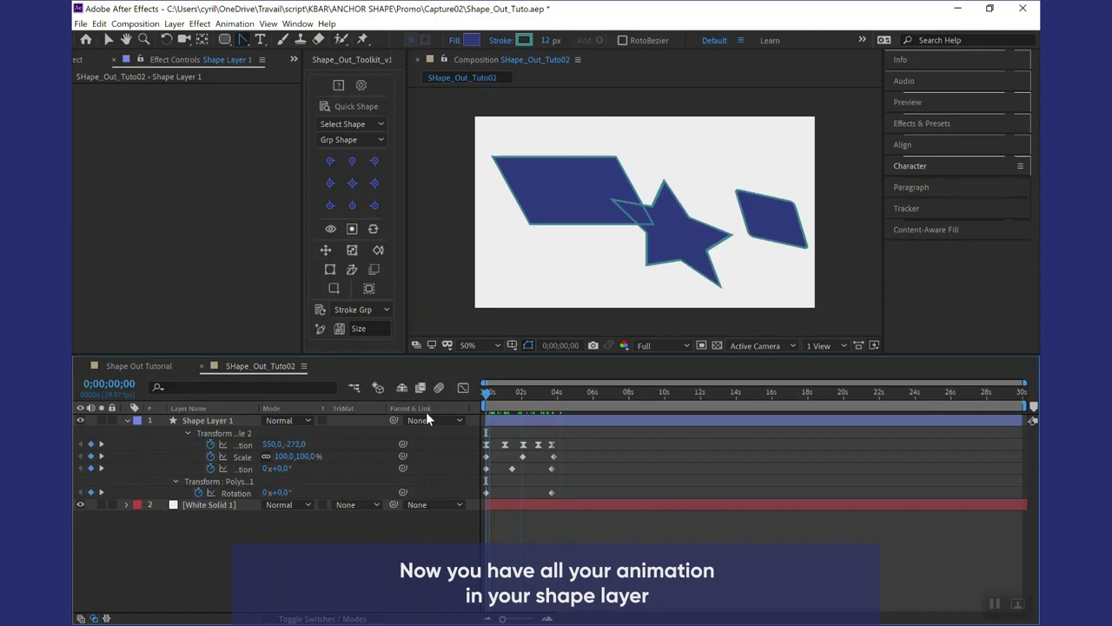
- Reveal Shape Layer 1's modified properties with UU, inspect Rectangle 1's baked Position, then collapse them
{"action": "left_click", "coordinate": [196, 424]}
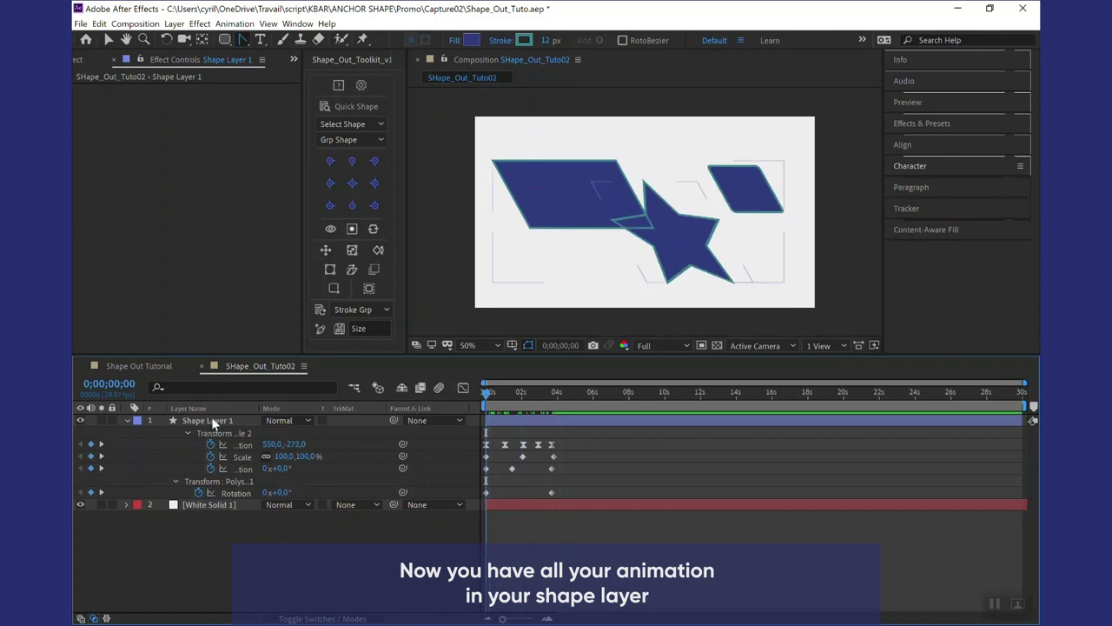
{"action": "left_click", "coordinate": [211, 419]}
{"action": "key", "text": "u"}
{"action": "key", "text": "u"}
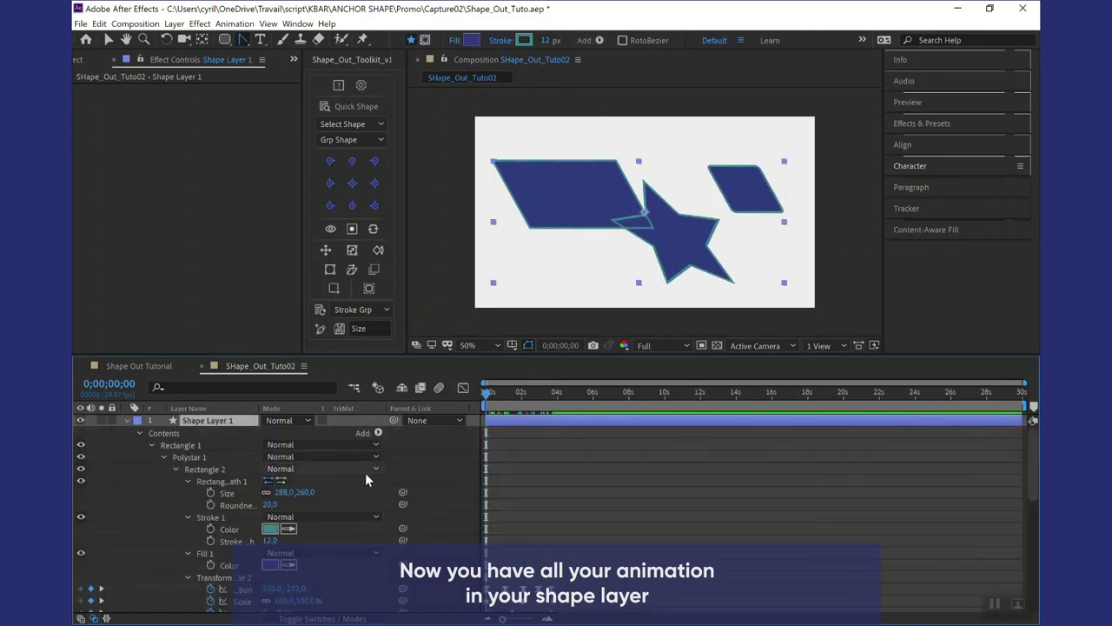
{"action": "scroll", "coordinate": [251, 492], "scroll_direction": "down", "scroll_amount": 2}
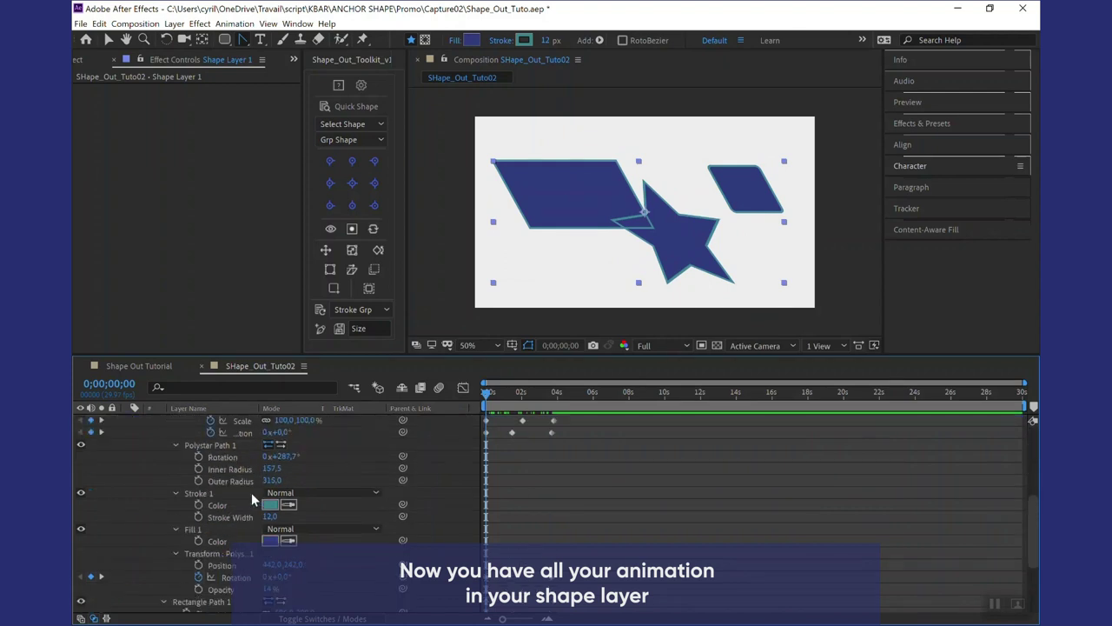
{"action": "scroll", "coordinate": [254, 493], "scroll_direction": "down", "scroll_amount": 3}
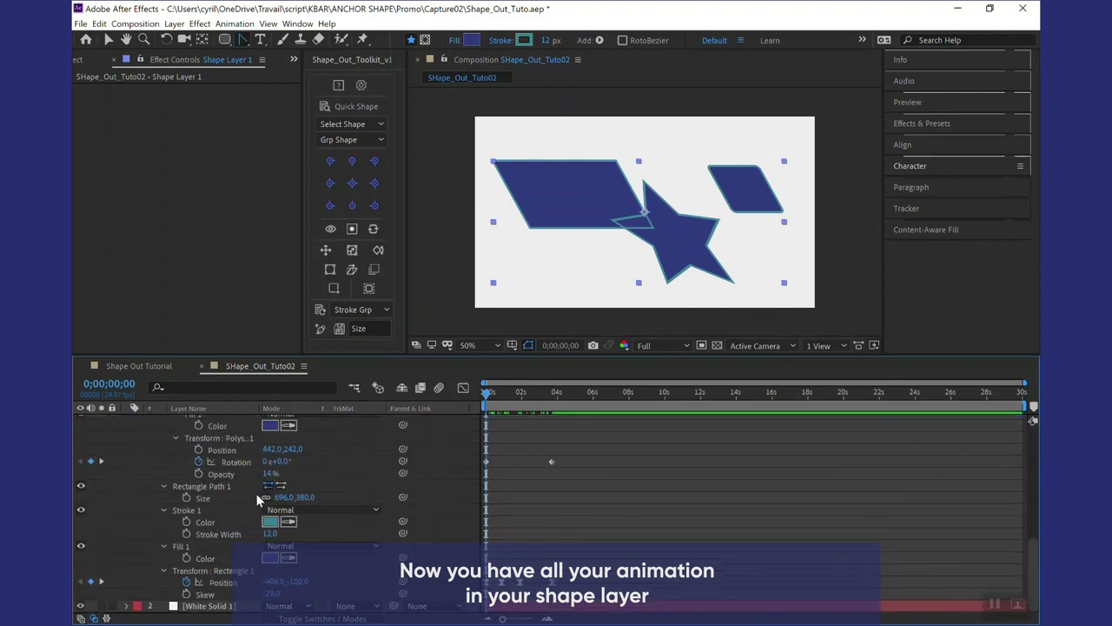
{"action": "left_click", "coordinate": [224, 583]}
{"action": "key", "text": "u"}
{"action": "left_click", "coordinate": [310, 501]}
{"action": "left_click", "coordinate": [190, 434]}
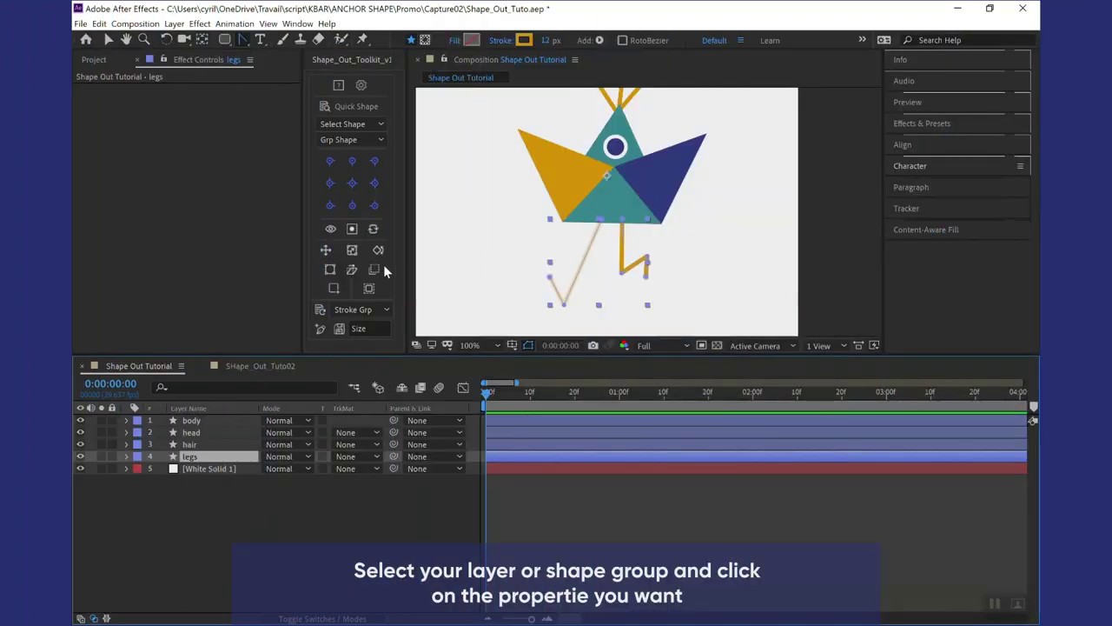
- Add Opacity keyframes to the legs groups, raise legG to 100%, and remove the foot and foot2 keyframes
{"action": "left_click", "coordinate": [373, 269]}
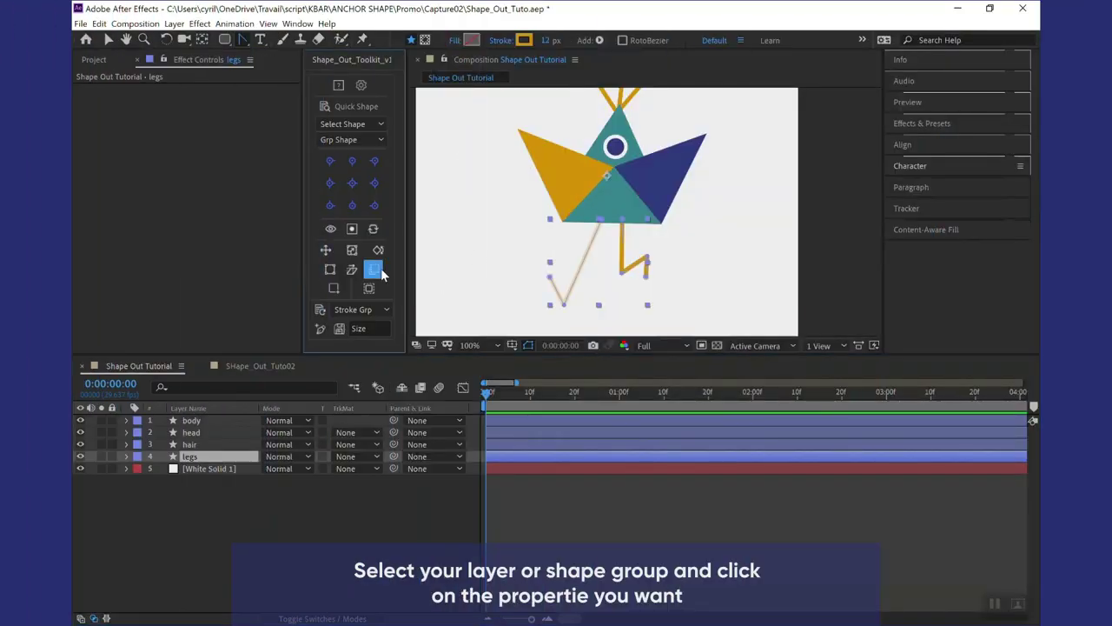
{"action": "key", "text": "u"}
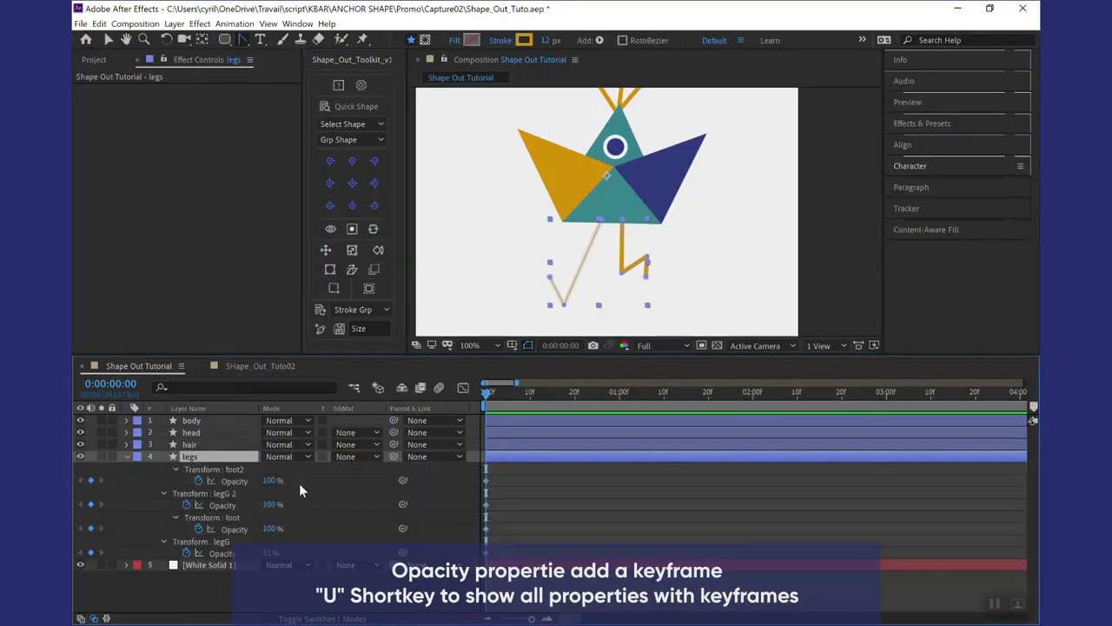
{"action": "left_click_drag", "start_coordinate": [265, 553], "coordinate": [357, 548]}
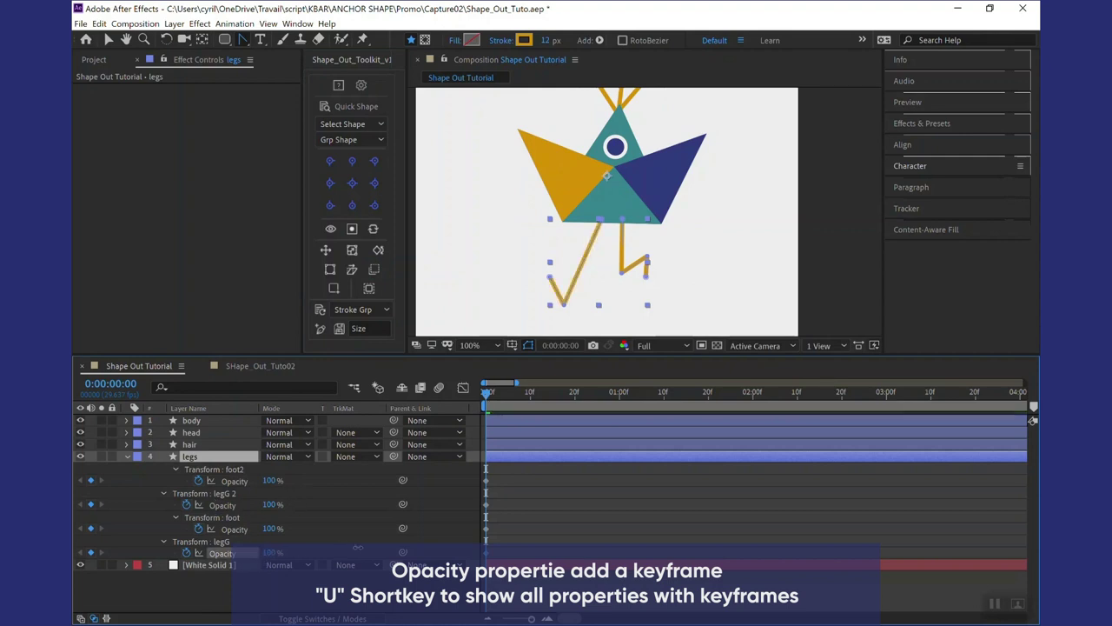
{"action": "left_click", "coordinate": [198, 481]}
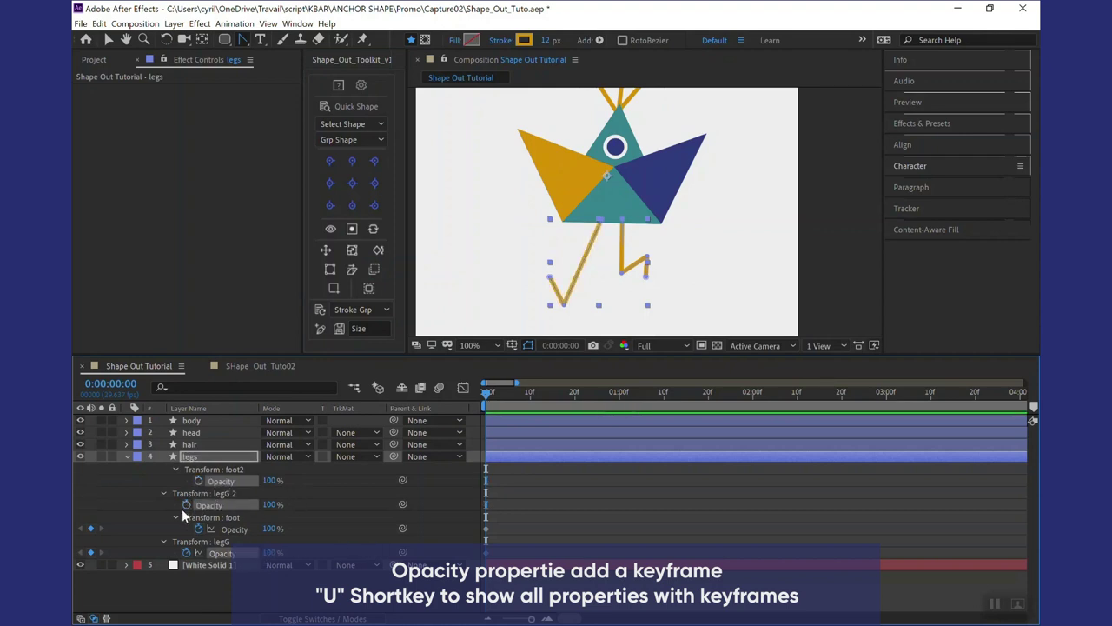
{"action": "left_click", "coordinate": [198, 529]}
- Collapse legs' keyed properties, then twirl open legs > Contents and select only the legG group
{"action": "key", "text": "u"}
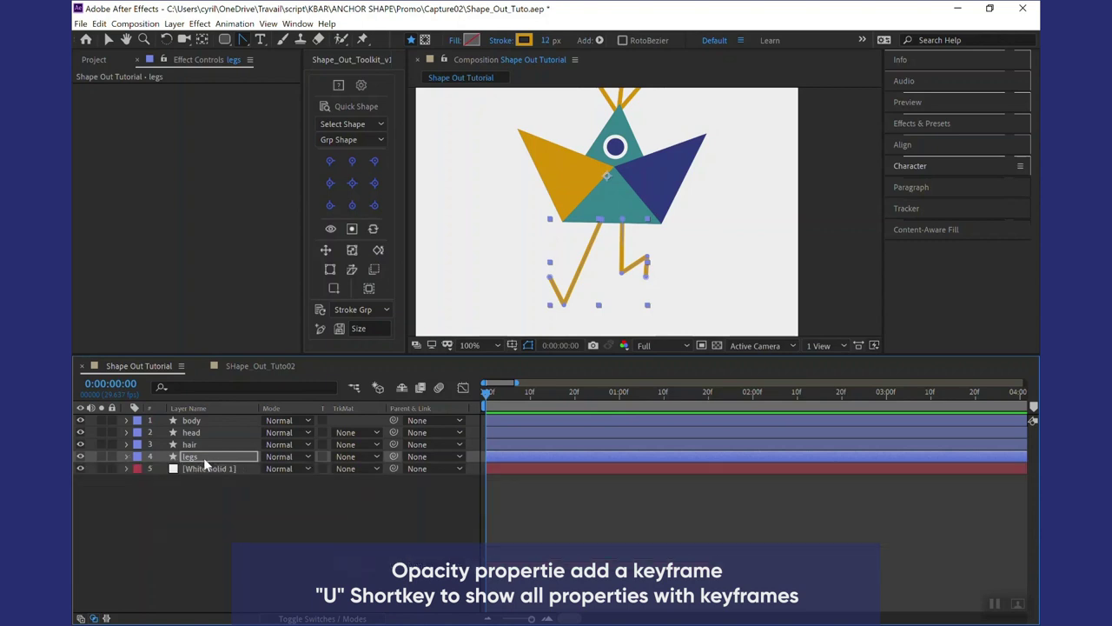
{"action": "left_click", "coordinate": [126, 456]}
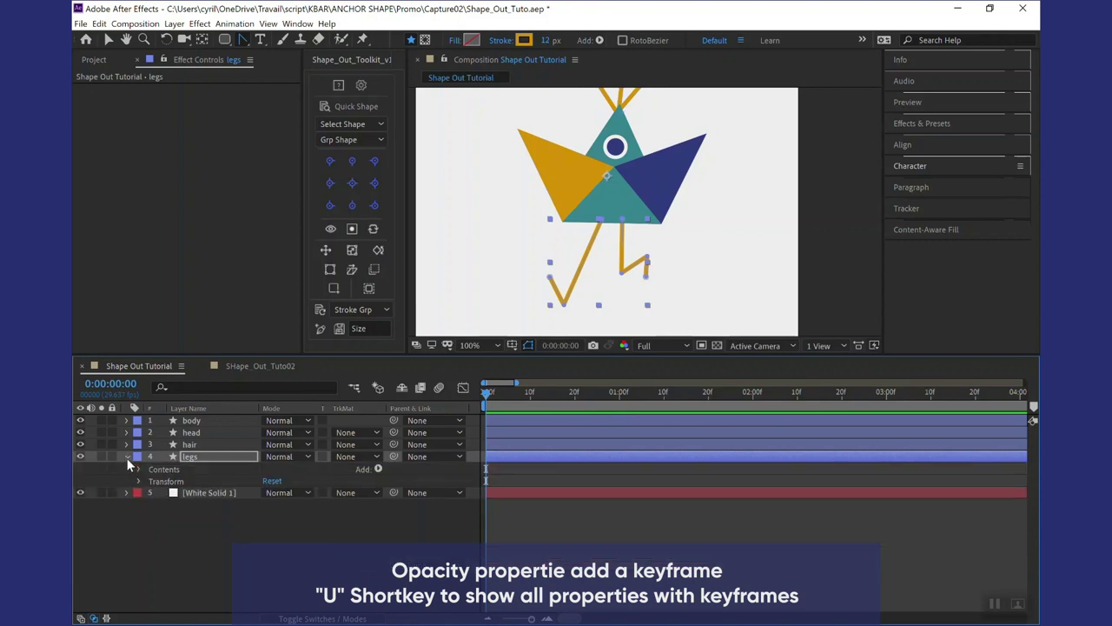
{"action": "left_click", "coordinate": [139, 468]}
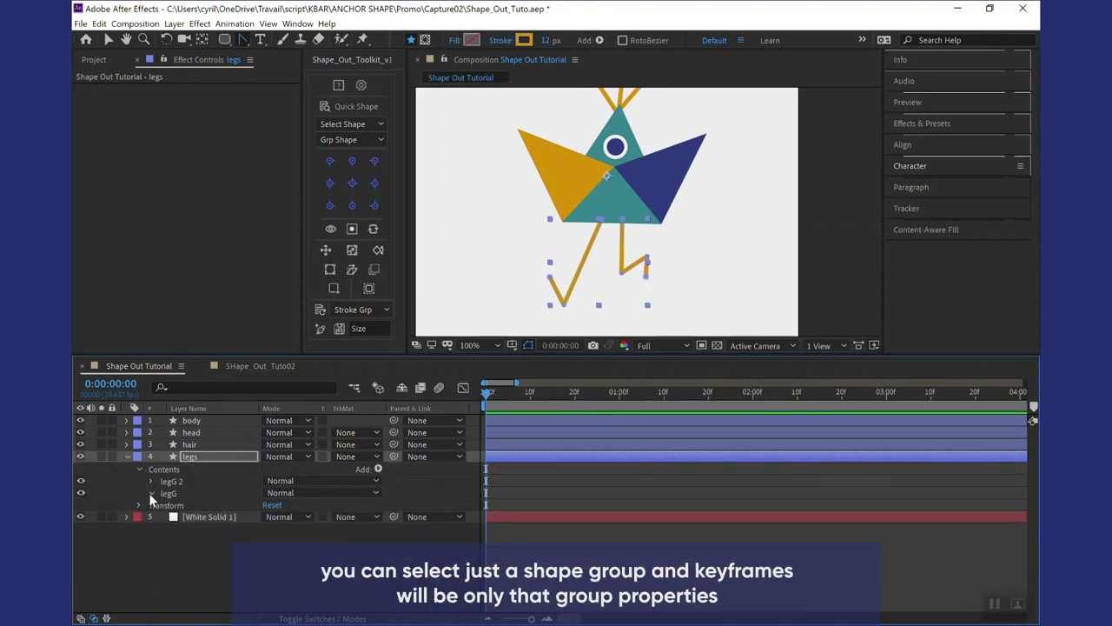
{"action": "left_click", "coordinate": [152, 493]}
{"action": "left_click", "coordinate": [183, 492]}
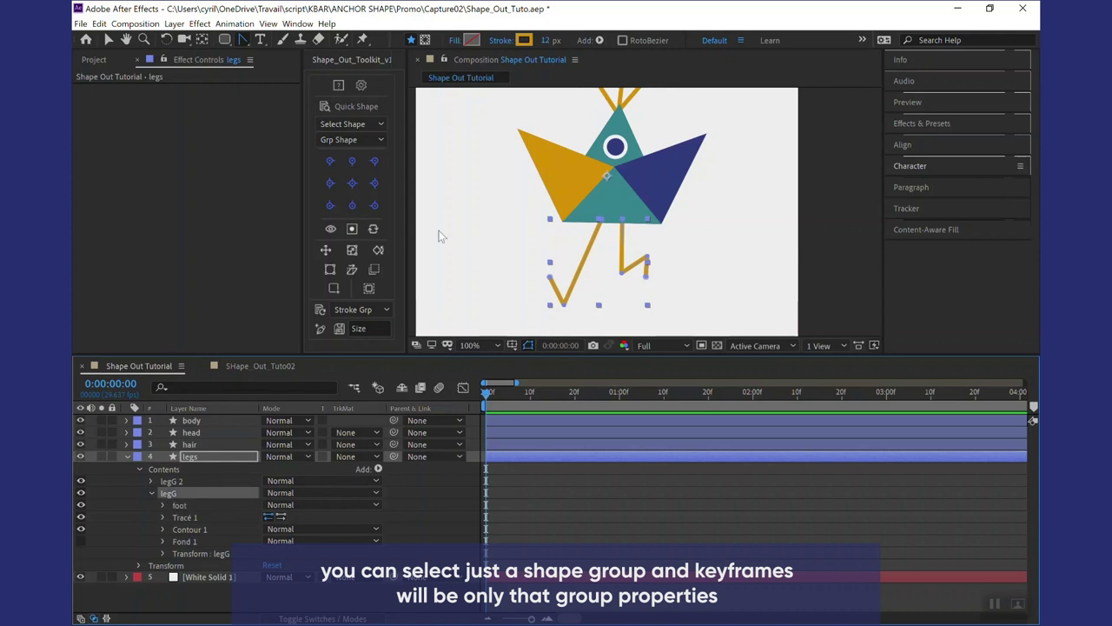
- Add Position, Scale, Path, Opacity and Stroke Width keyframes to legG, then collapse the group
{"action": "left_click", "coordinate": [329, 251]}
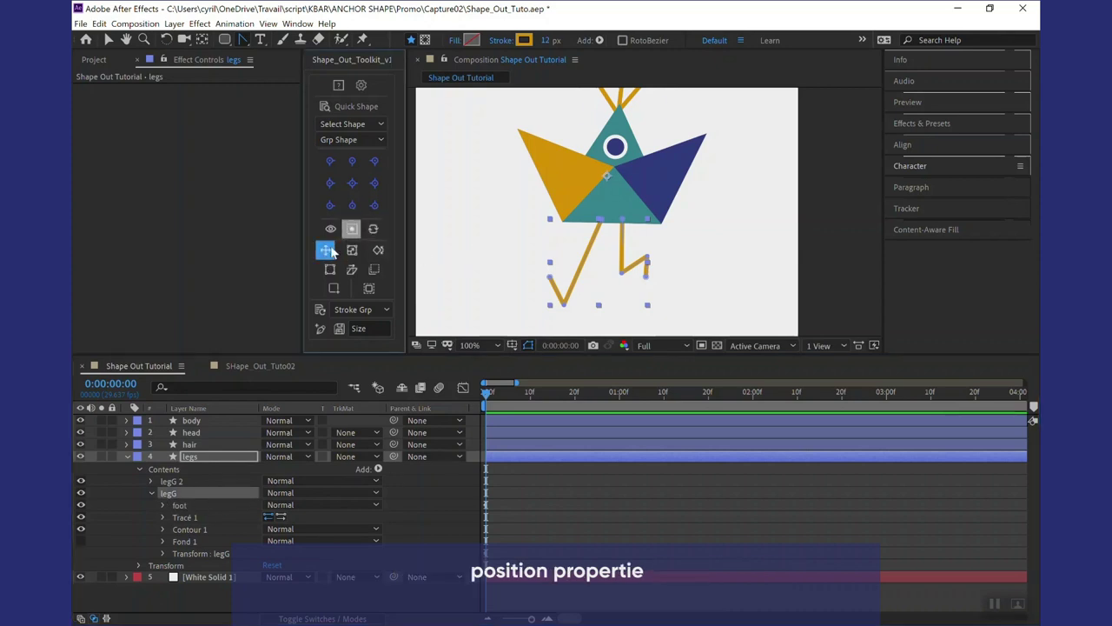
{"action": "left_click", "coordinate": [162, 553]}
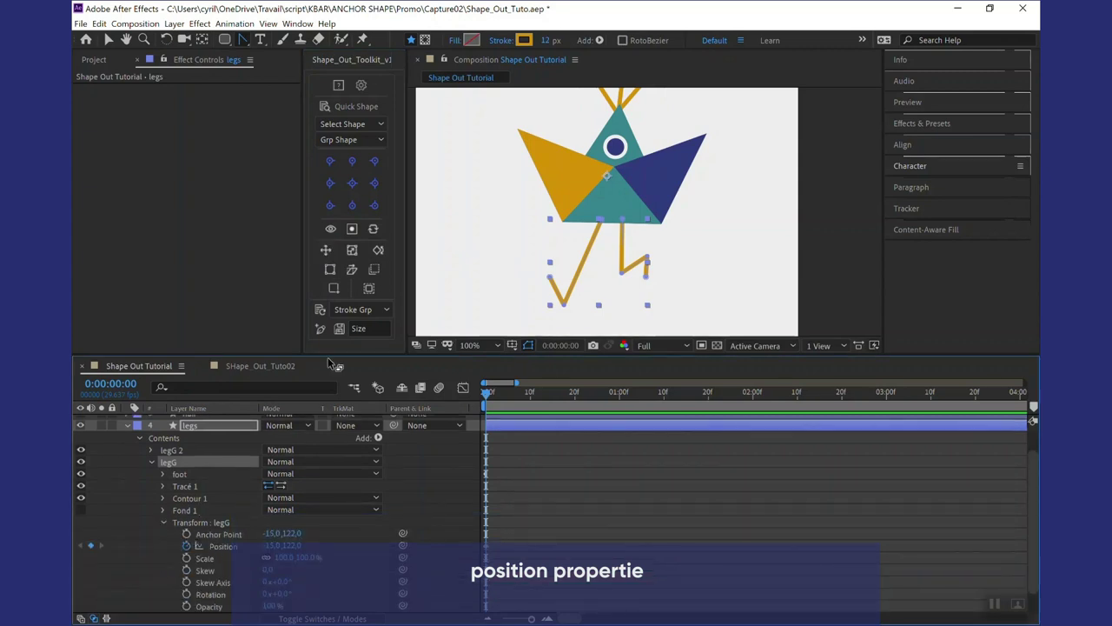
{"action": "left_click", "coordinate": [351, 250]}
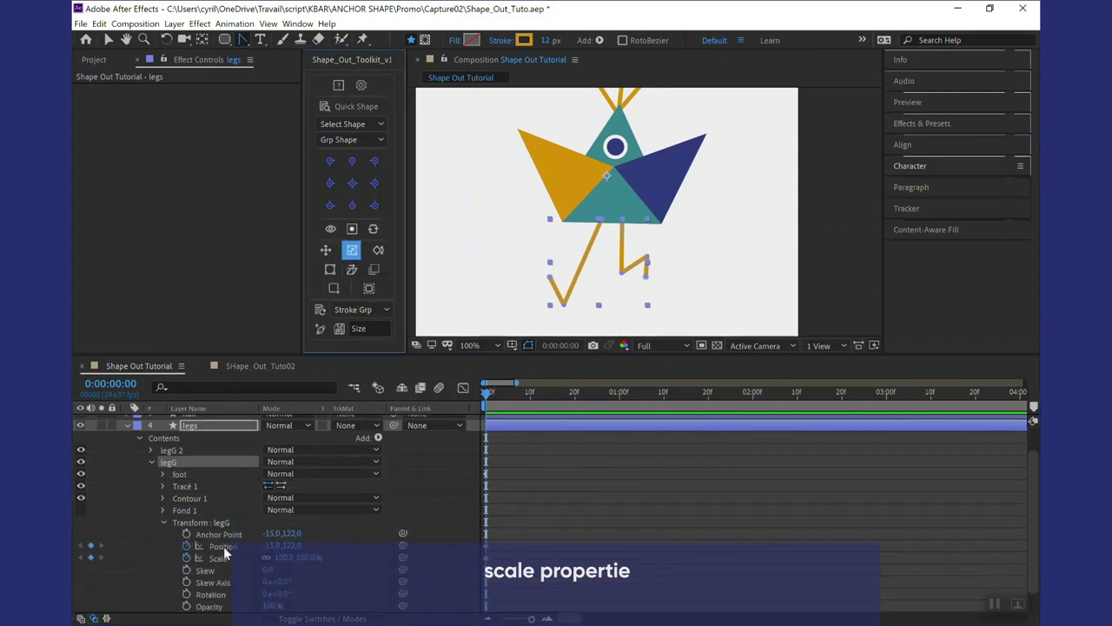
{"action": "left_click", "coordinate": [330, 271]}
{"action": "left_click", "coordinate": [163, 487]}
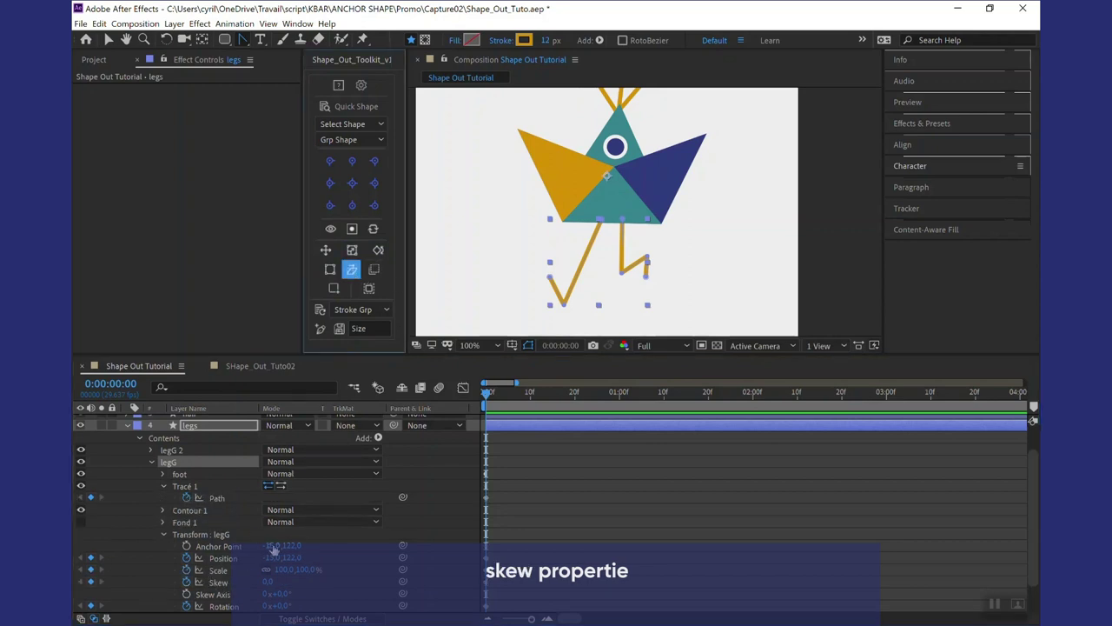
{"action": "left_click", "coordinate": [374, 269]}
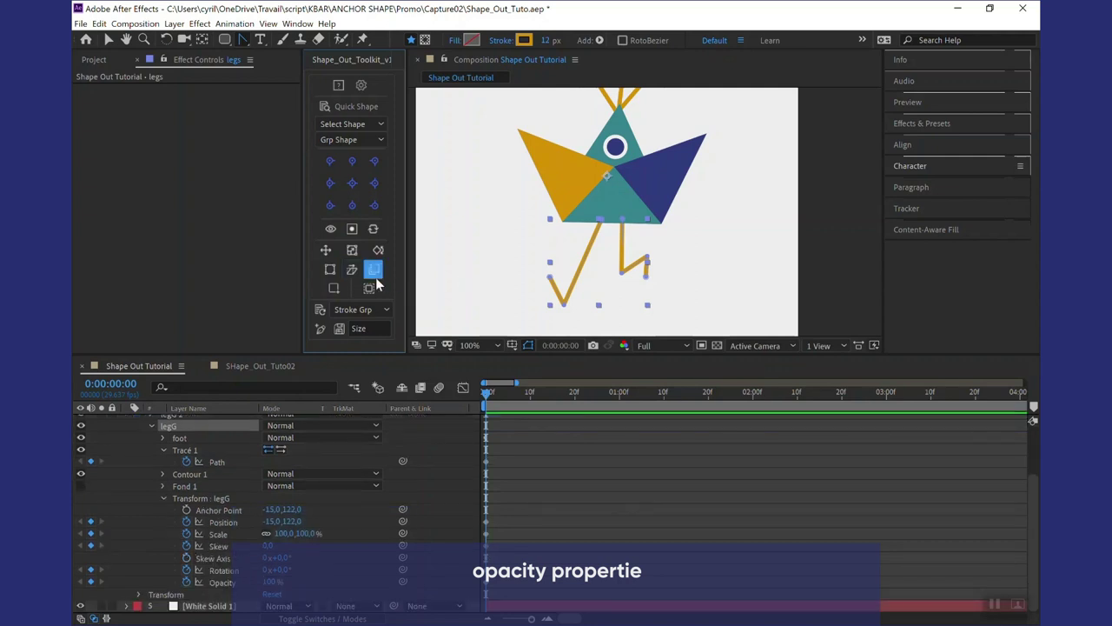
{"action": "left_click", "coordinate": [334, 291]}
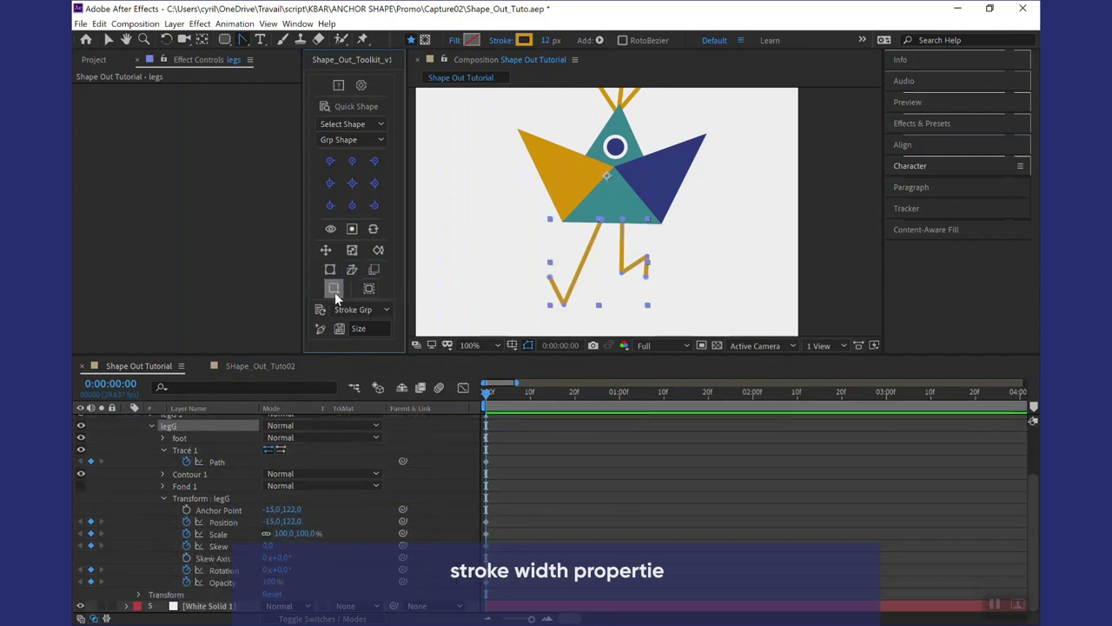
{"action": "left_click", "coordinate": [163, 473]}
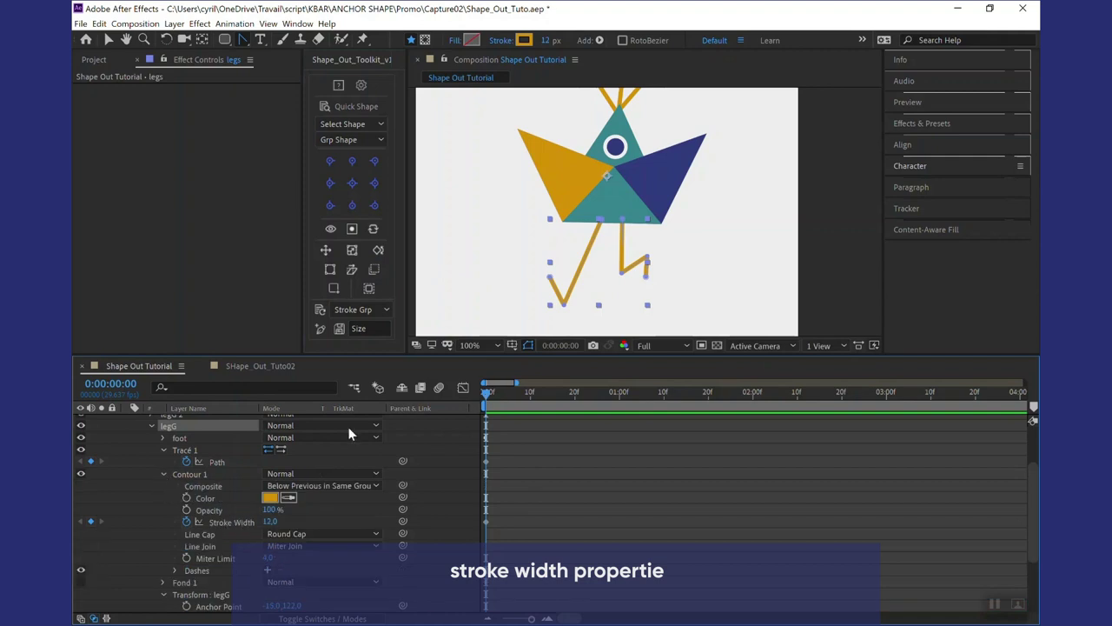
{"action": "left_click", "coordinate": [153, 427]}
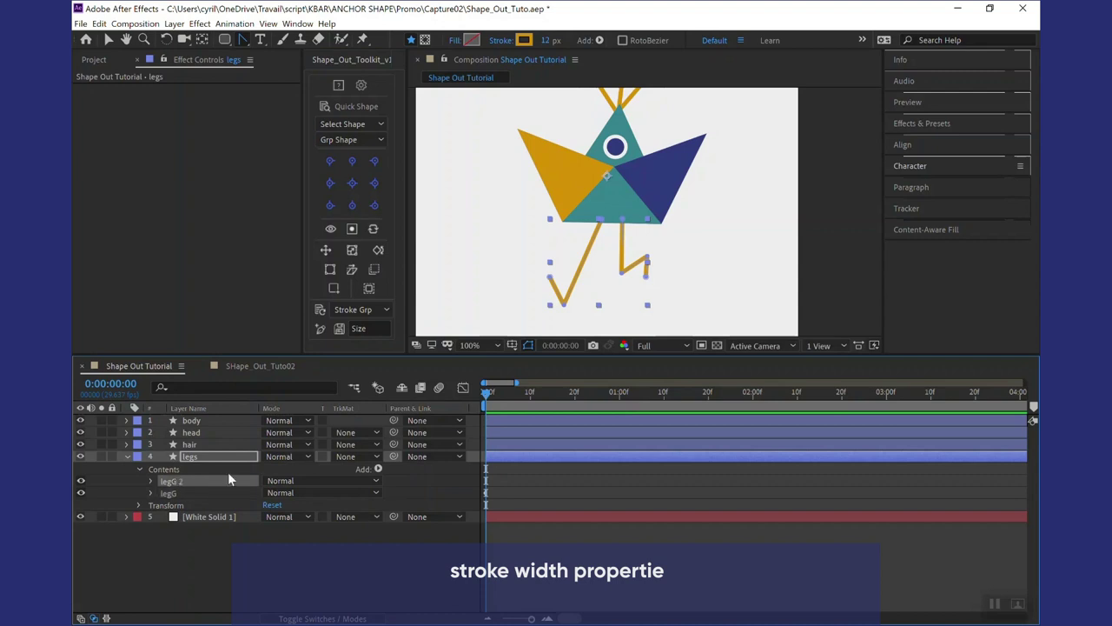
{"action": "left_click", "coordinate": [208, 456]}
- Toggle the legs' orange strokes off and back on, then select the body layer
{"action": "left_click", "coordinate": [368, 288]}
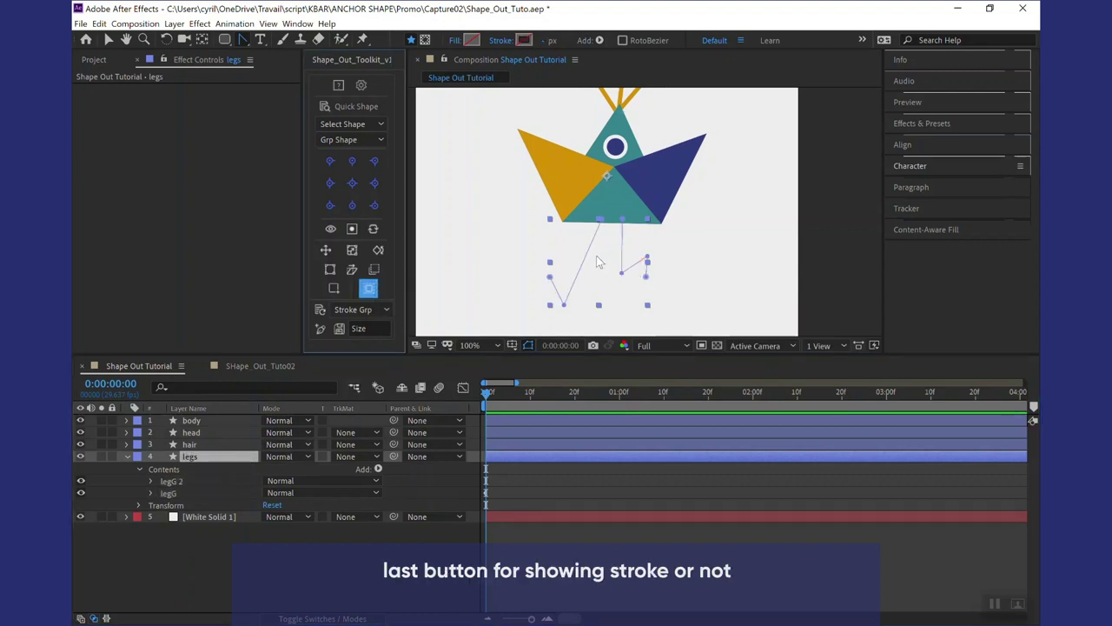
{"action": "left_click", "coordinate": [369, 291]}
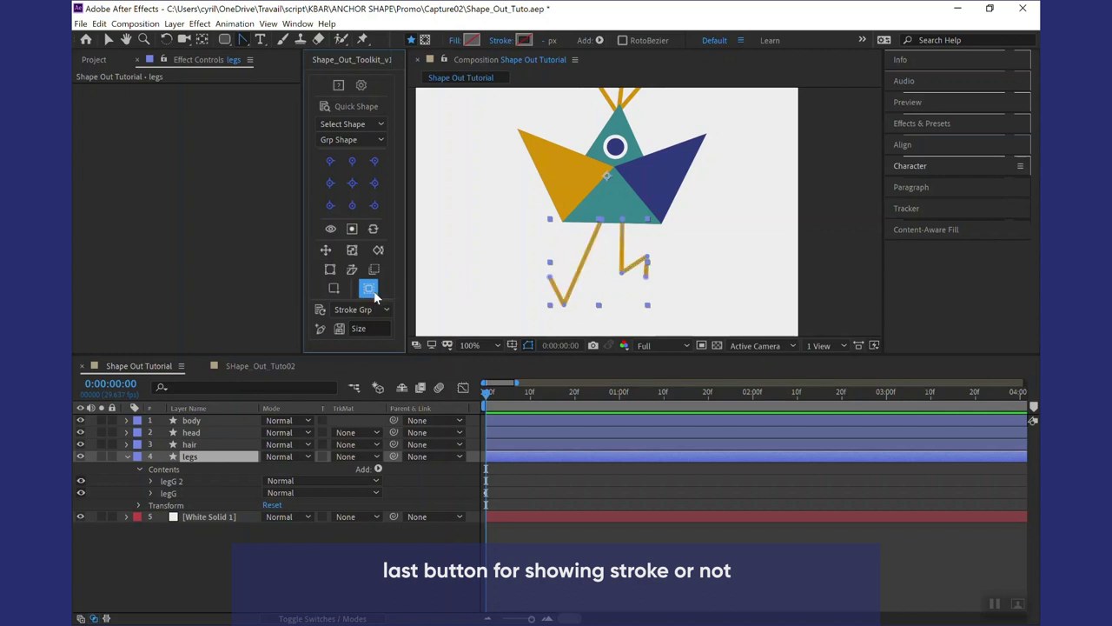
{"action": "left_click", "coordinate": [205, 421]}
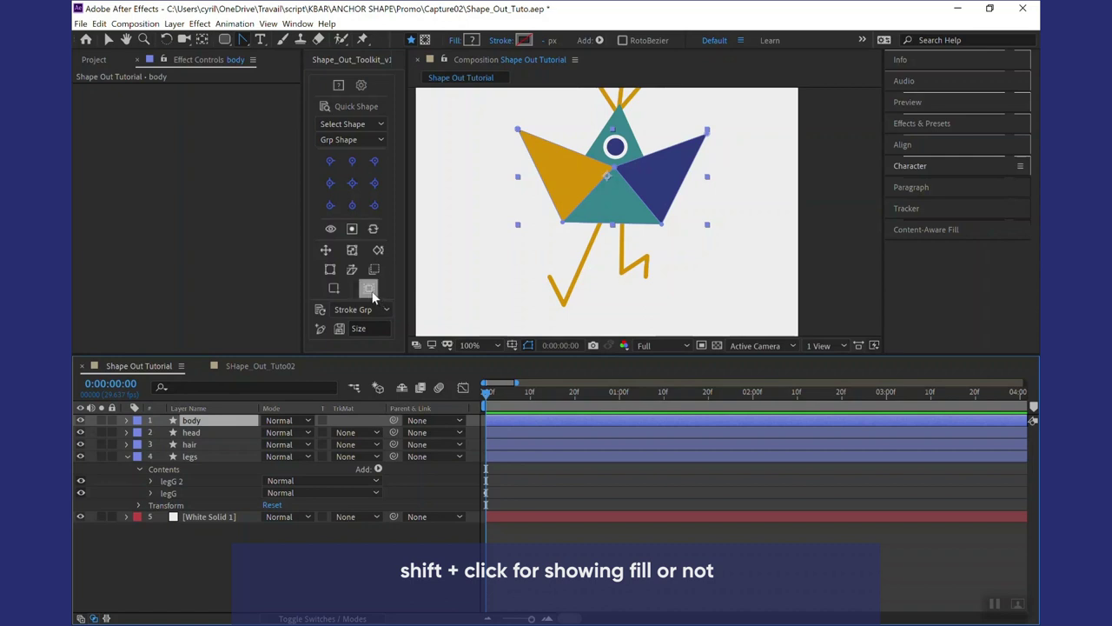
- Cycle the body's stroke and fill visibility, ending with its thick white stroke showing
{"action": "left_click", "coordinate": [371, 295], "text": "shift"}
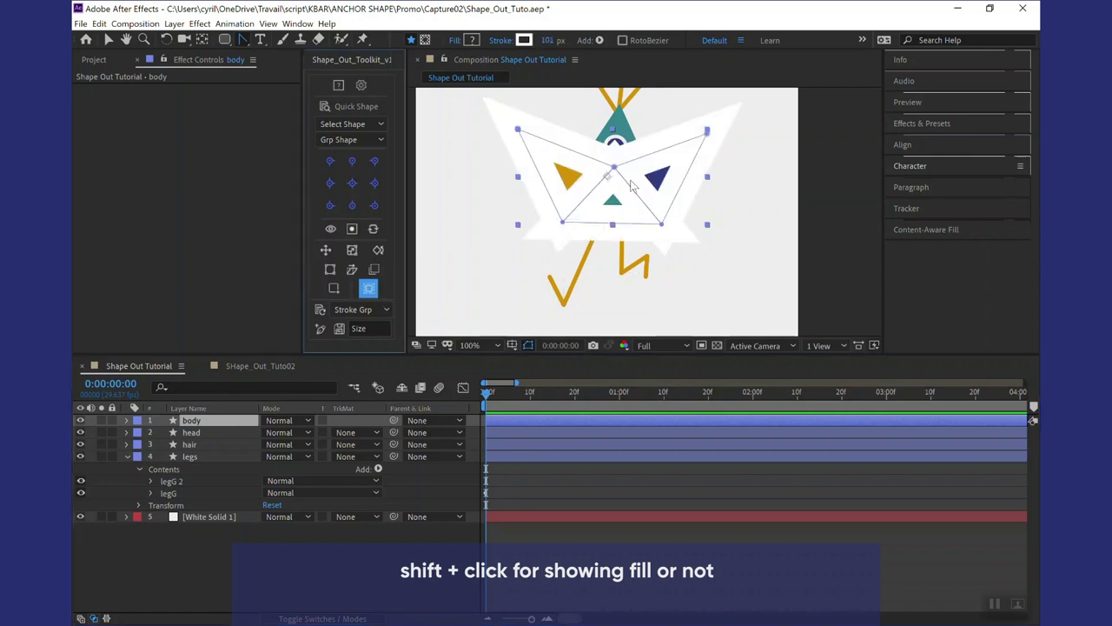
{"action": "left_click", "coordinate": [369, 290], "text": "shift"}
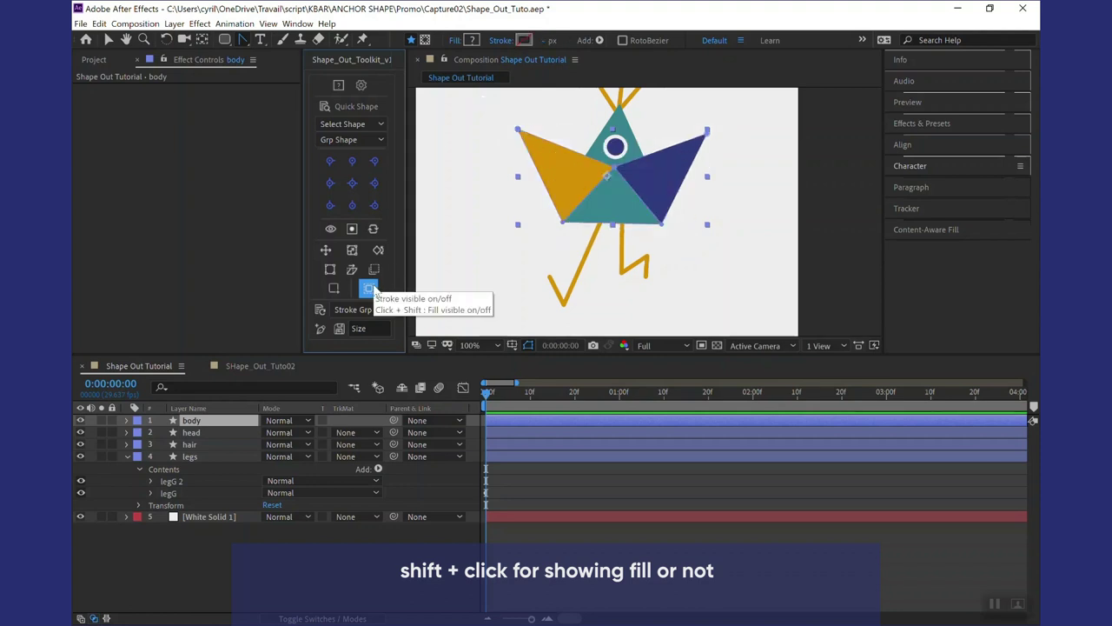
{"action": "left_click", "coordinate": [370, 290], "text": "shift"}
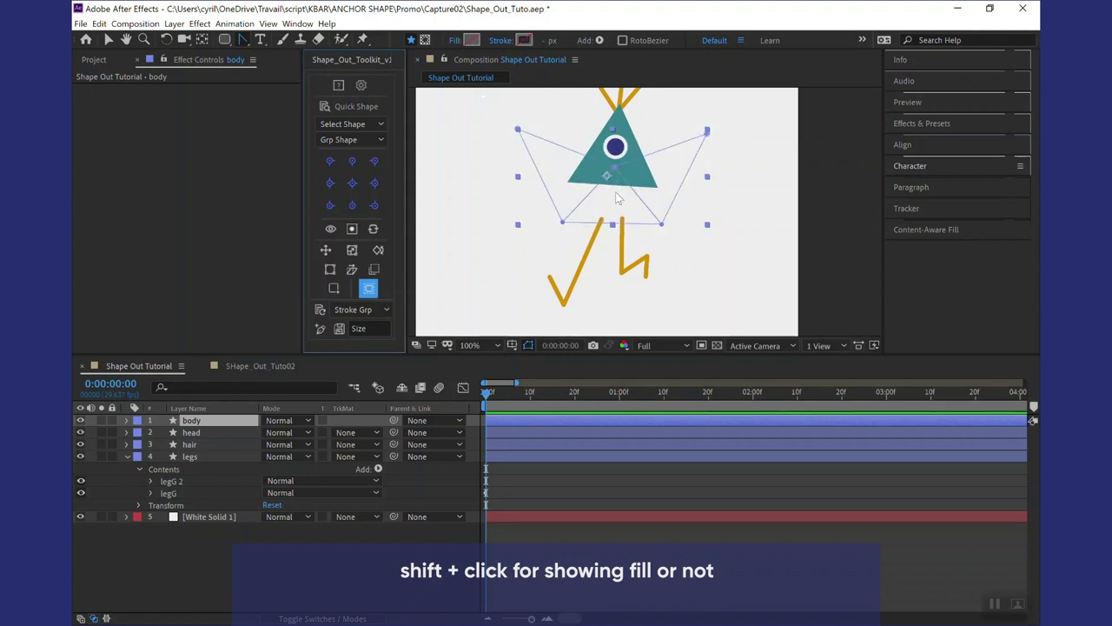
{"action": "left_click", "coordinate": [374, 288], "text": "shift"}
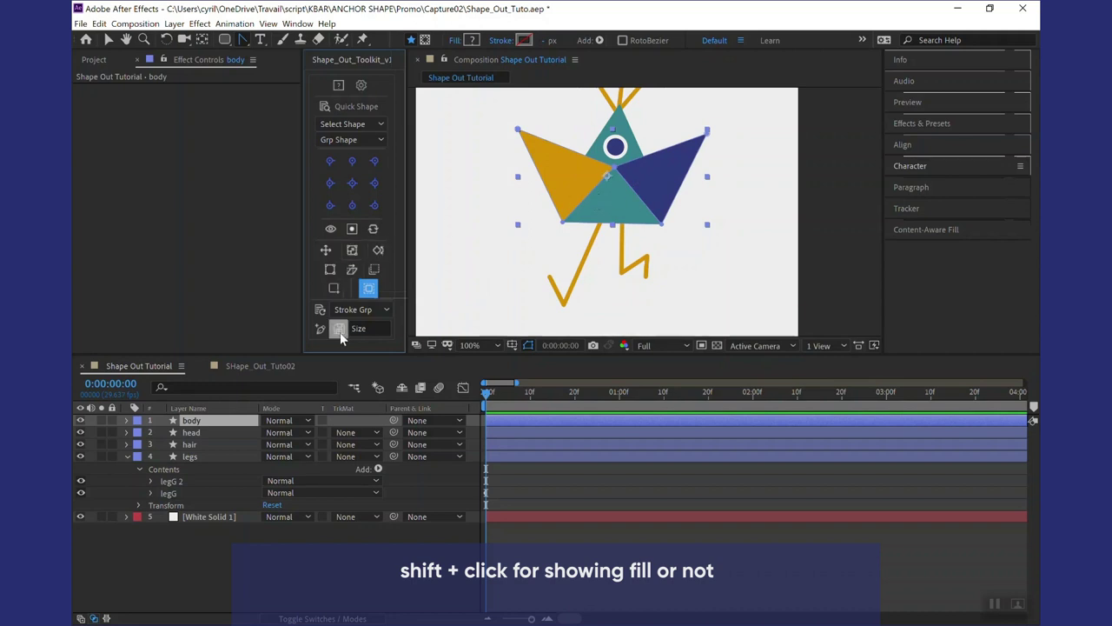
{"action": "left_click", "coordinate": [351, 269]}
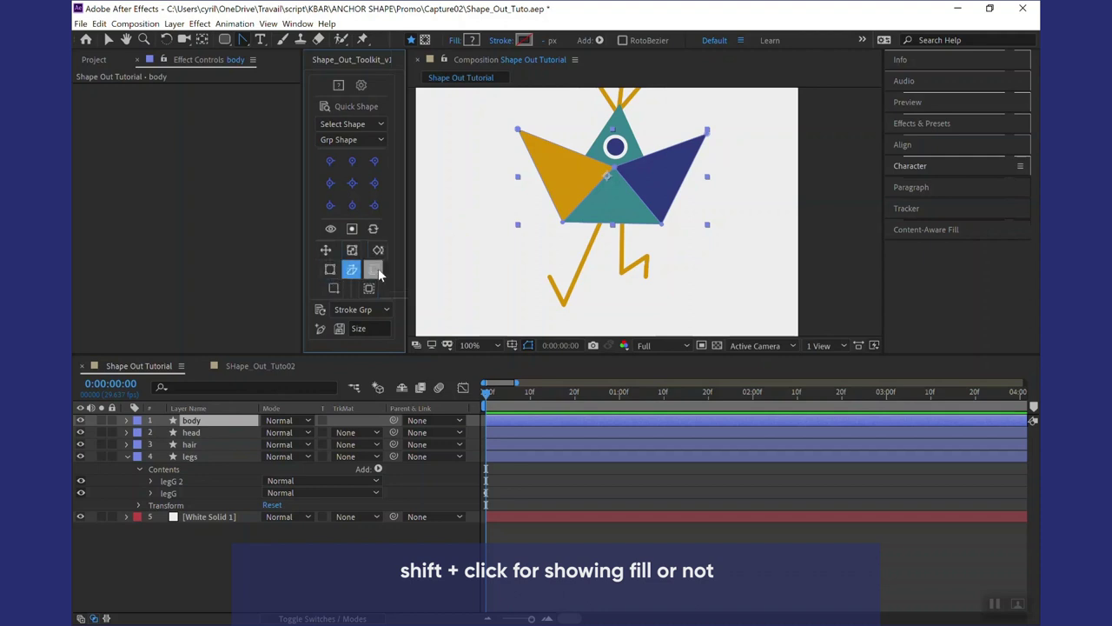
{"action": "left_click", "coordinate": [368, 288], "text": "shift"}
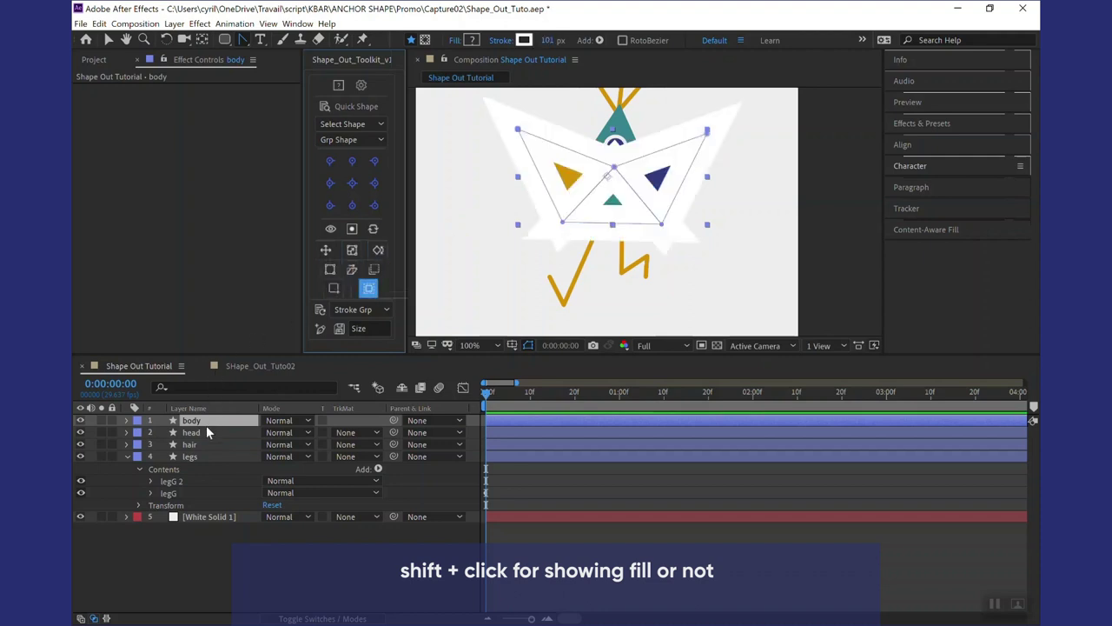
{"action": "left_click", "coordinate": [371, 289]}
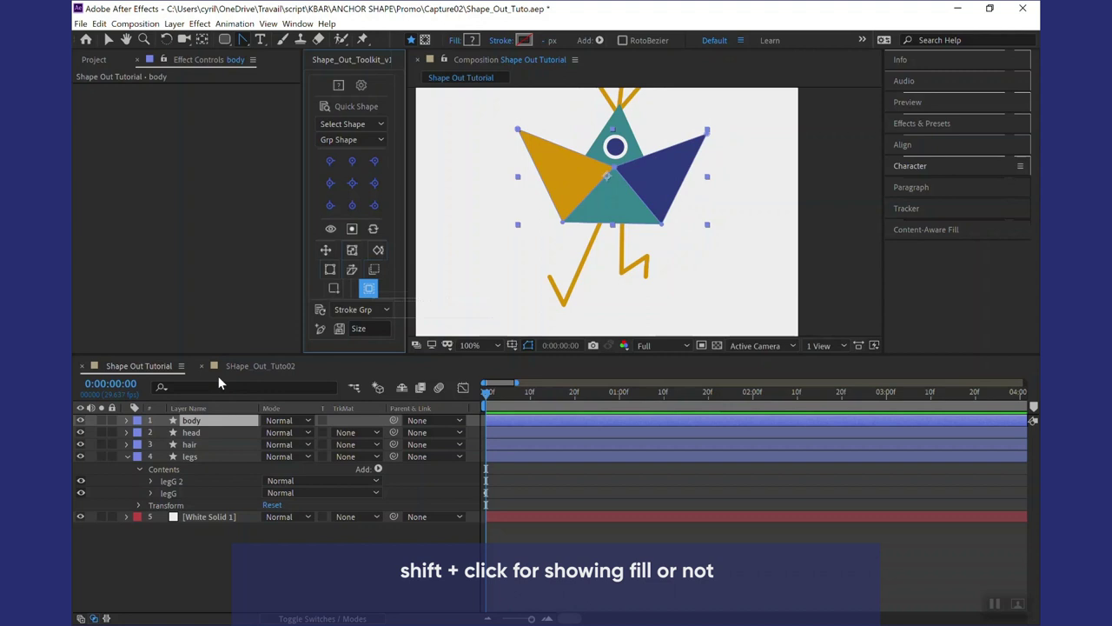
{"action": "left_click", "coordinate": [248, 425]}
{"action": "key", "text": "u"}
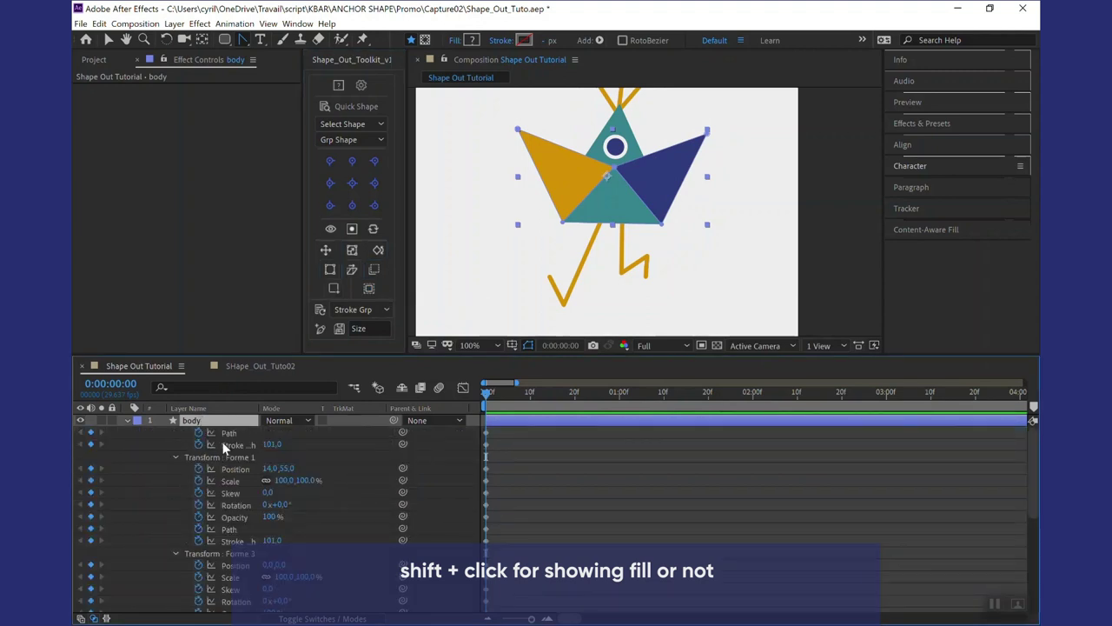
{"action": "key", "text": "h"}
{"action": "scroll", "coordinate": [237, 524], "scroll_direction": "down", "scroll_amount": 2}
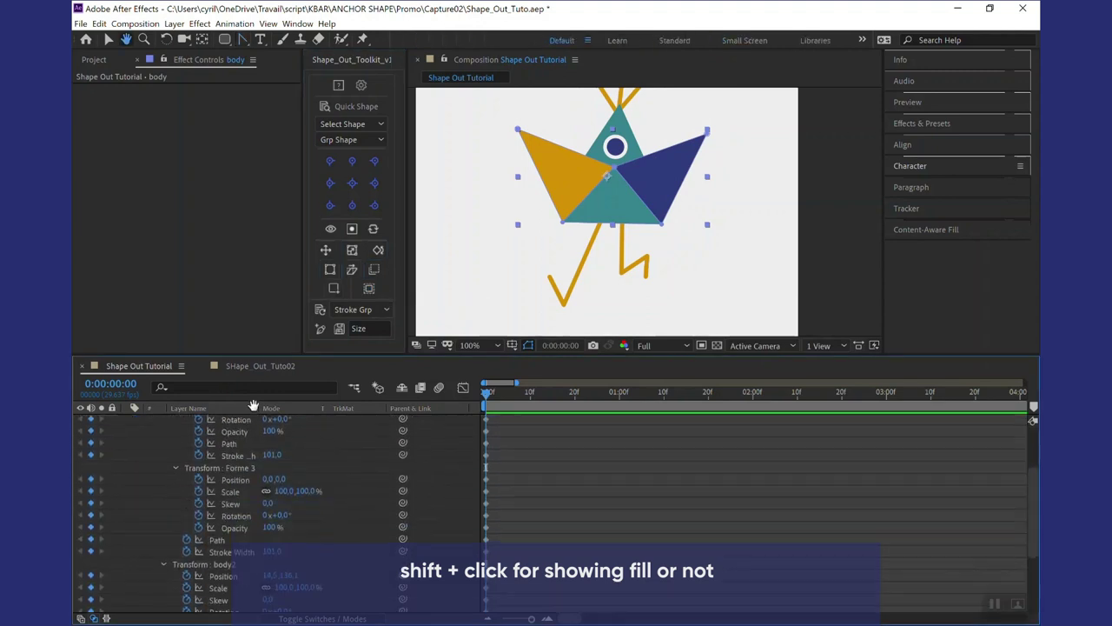
{"action": "scroll", "coordinate": [237, 524], "scroll_direction": "down", "scroll_amount": 2}
{"action": "scroll", "coordinate": [237, 524], "scroll_direction": "down", "scroll_amount": 2}
{"action": "scroll", "coordinate": [242, 556], "scroll_direction": "up", "scroll_amount": 2}
{"action": "scroll", "coordinate": [241, 556], "scroll_direction": "up", "scroll_amount": 2}
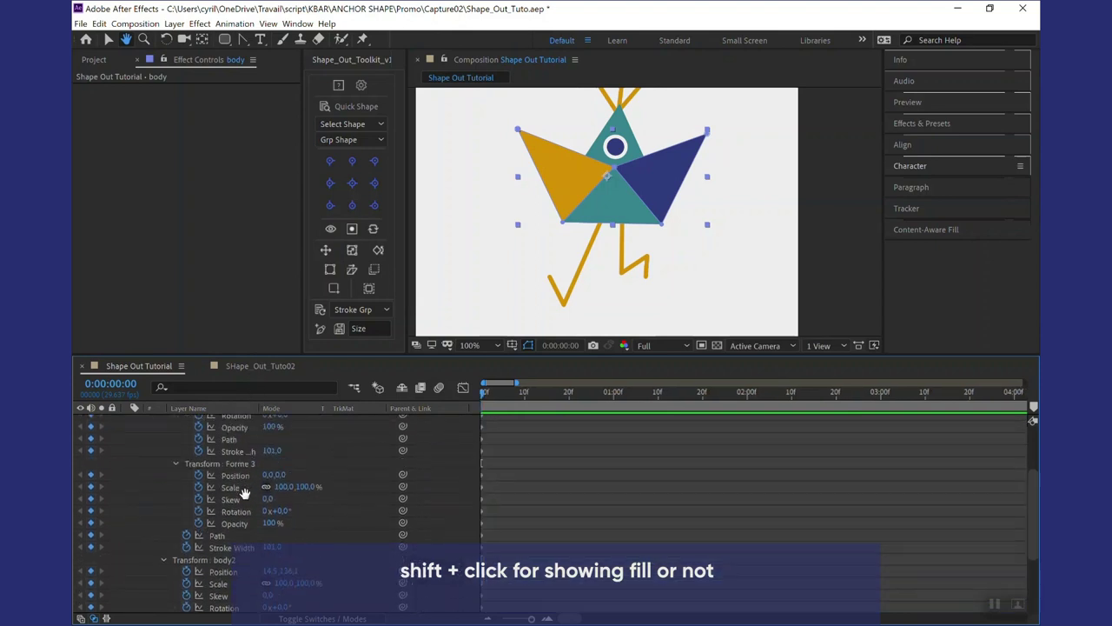
{"action": "scroll", "coordinate": [242, 556], "scroll_direction": "up", "scroll_amount": 2}
{"action": "scroll", "coordinate": [242, 556], "scroll_direction": "up", "scroll_amount": 2}
{"action": "key", "text": "g"}
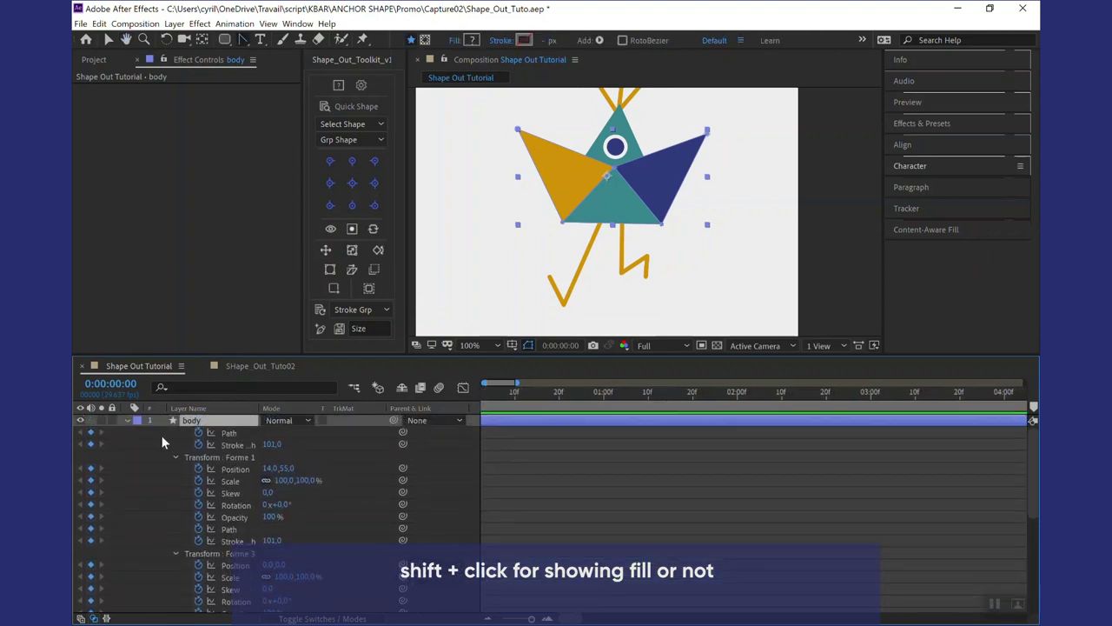
{"action": "left_click", "coordinate": [127, 420]}
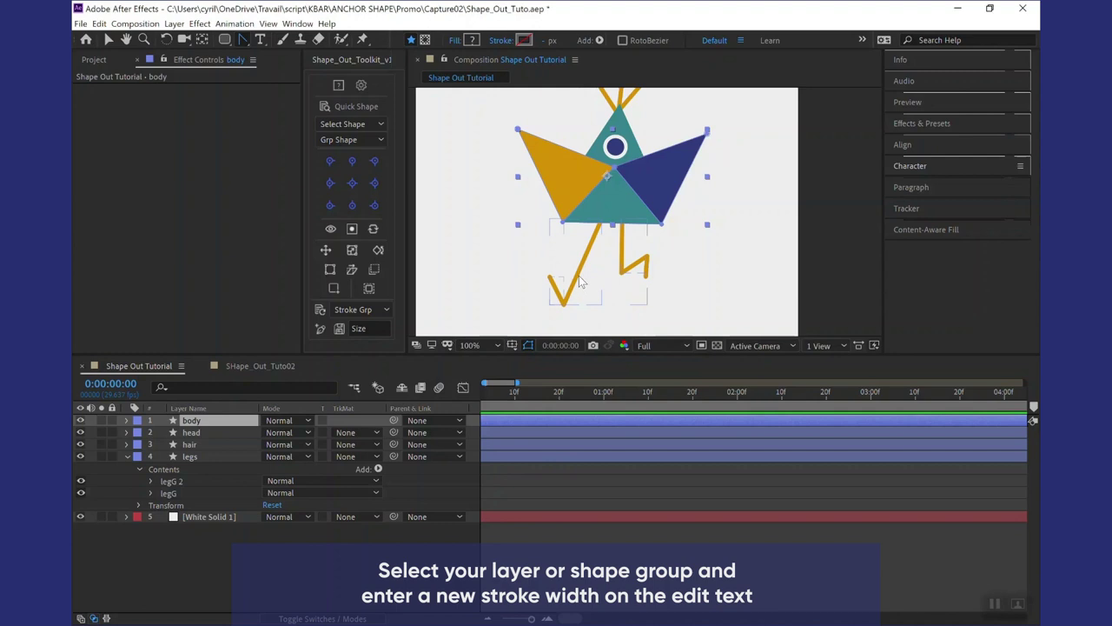
- Apply an 8 px maintained stroke to the legs layer, creating the Control Stroke layer
{"action": "left_click", "coordinate": [588, 281]}
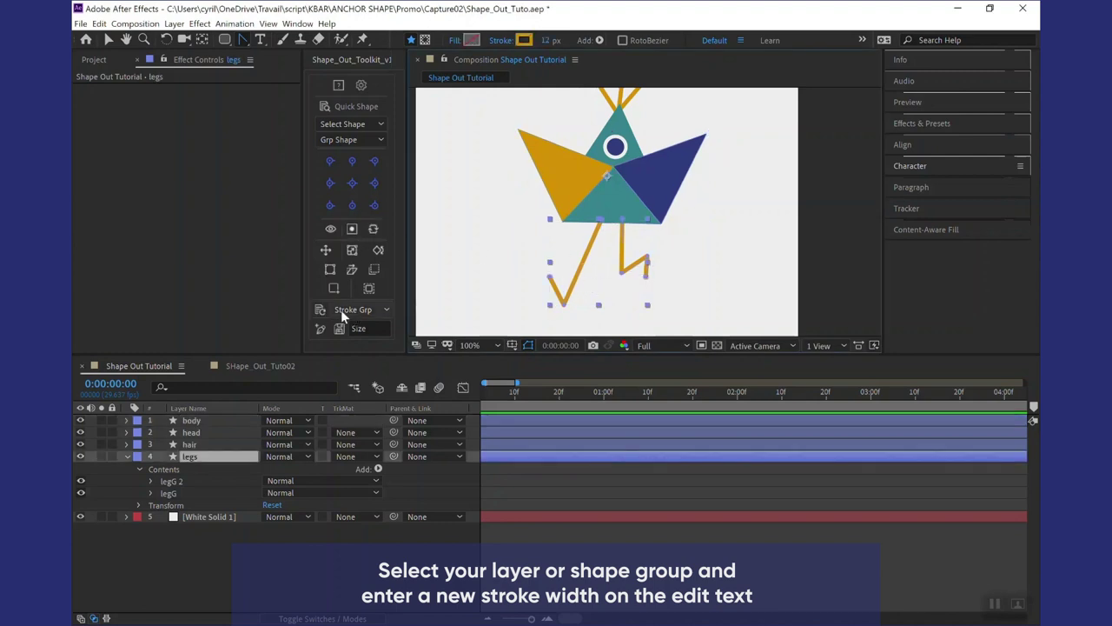
{"action": "left_click", "coordinate": [372, 328]}
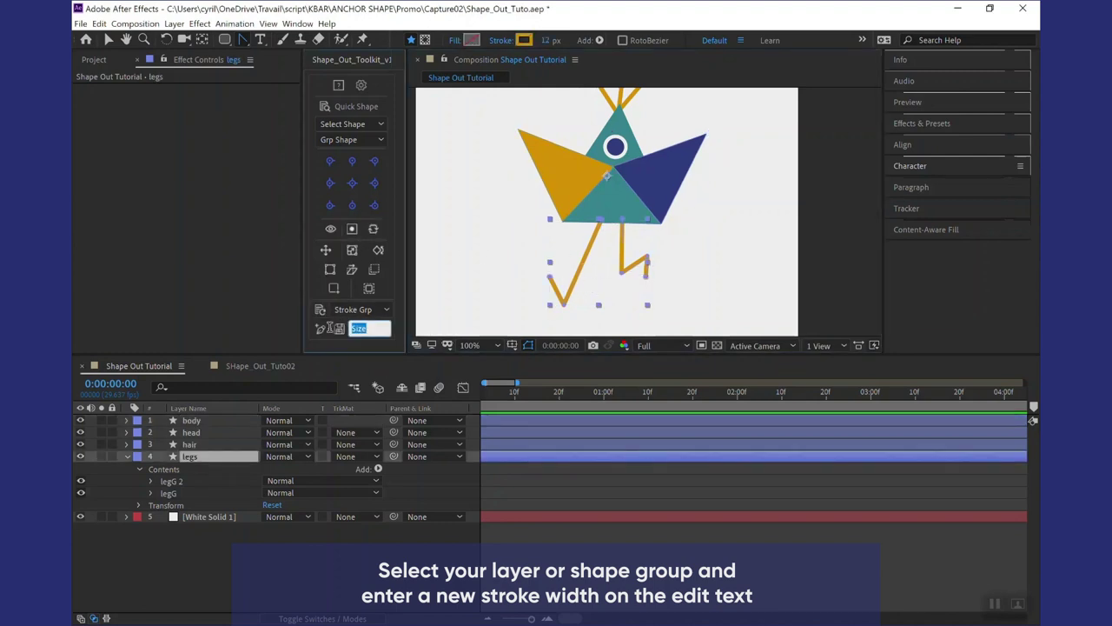
{"action": "type", "text": "8"}
{"action": "left_click", "coordinate": [320, 329]}
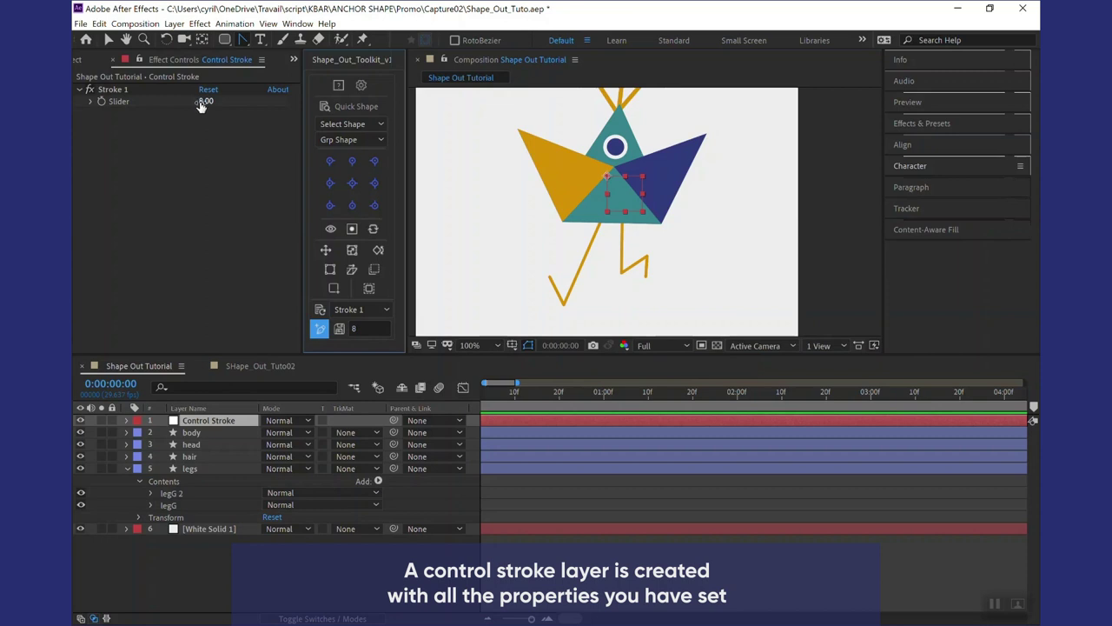
{"action": "left_click", "coordinate": [191, 470]}
- Scale the legs layer up past the composition and settle it at 138%
{"action": "key", "text": "s"}
{"action": "left_click_drag", "start_coordinate": [299, 479], "coordinate": [373, 480]}
{"action": "key", "text": "y"}
{"action": "key", "text": "comma"}
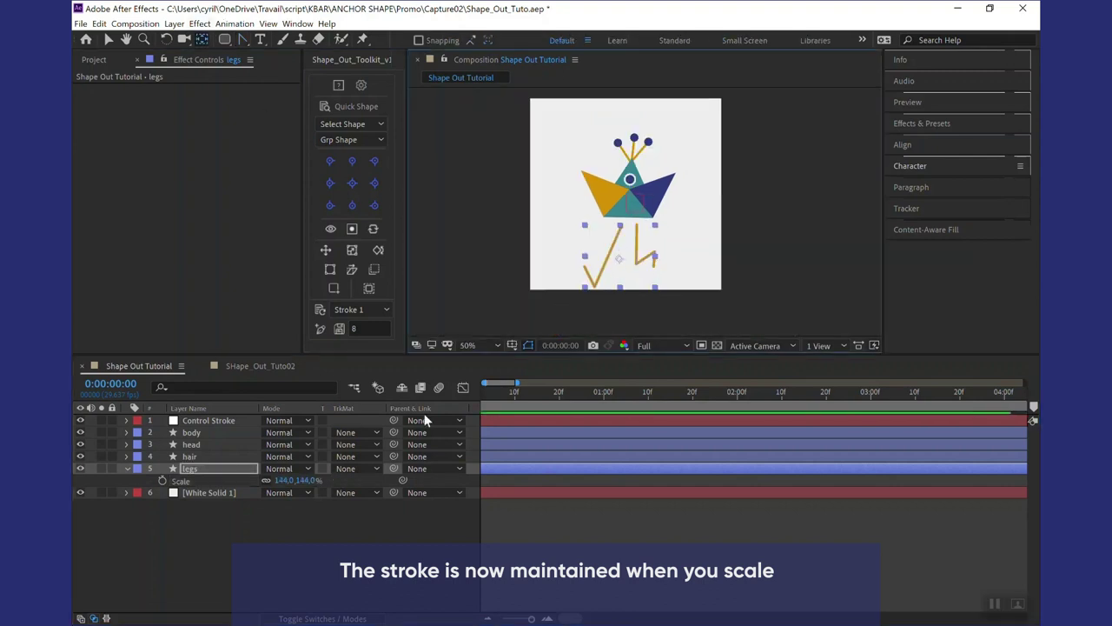
{"action": "mouse_move", "coordinate": [309, 480]}
{"action": "left_mouse_down"}
{"action": "mouse_move", "coordinate": [557, 440]}
{"action": "mouse_move", "coordinate": [284, 492]}
{"action": "left_mouse_up"}
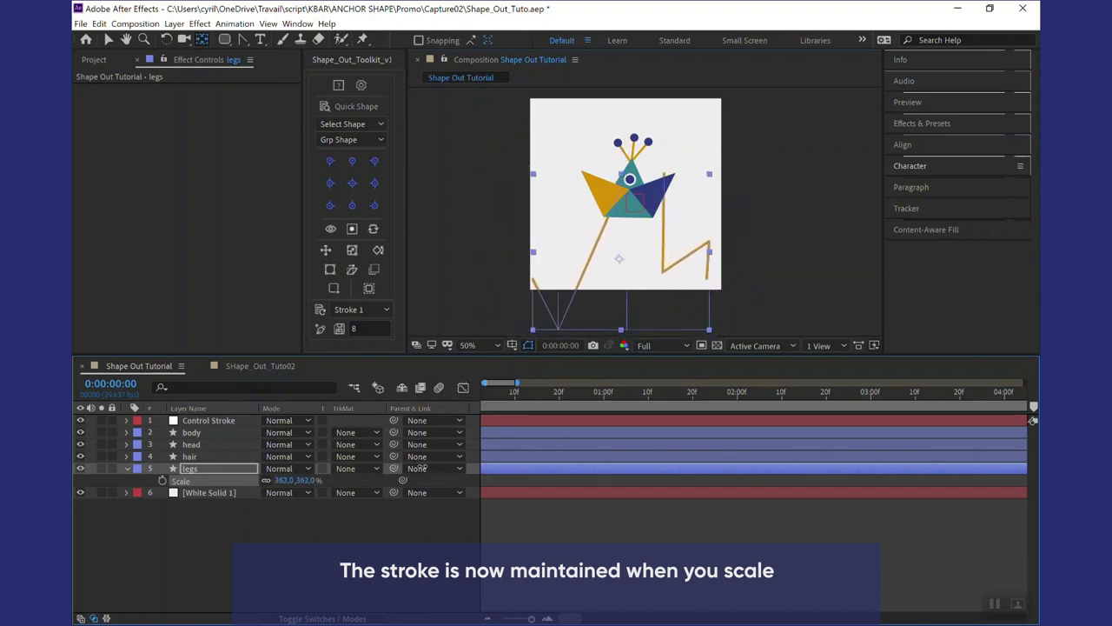
{"action": "mouse_move", "coordinate": [285, 492]}
{"action": "left_mouse_down"}
{"action": "mouse_move", "coordinate": [601, 253]}
{"action": "mouse_move", "coordinate": [639, 242]}
{"action": "left_mouse_up"}
{"action": "scroll", "coordinate": [602, 253], "scroll_direction": "up", "scroll_amount": 2}
- Scale the hair layer to 176%, showing its stroke thickening
{"action": "left_click", "coordinate": [641, 174]}
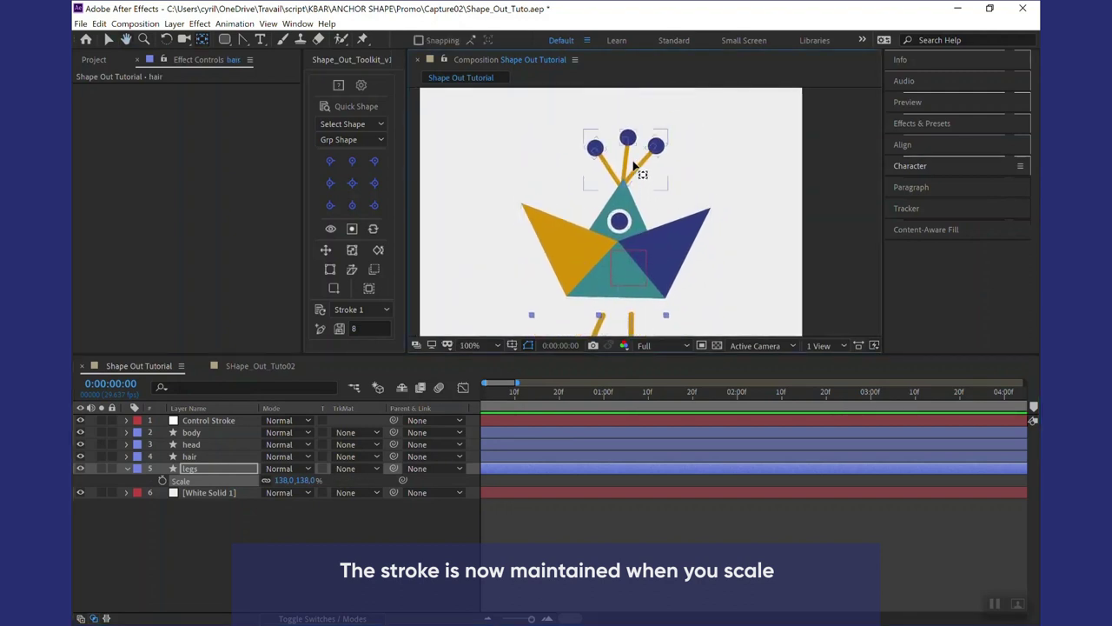
{"action": "key", "text": "s"}
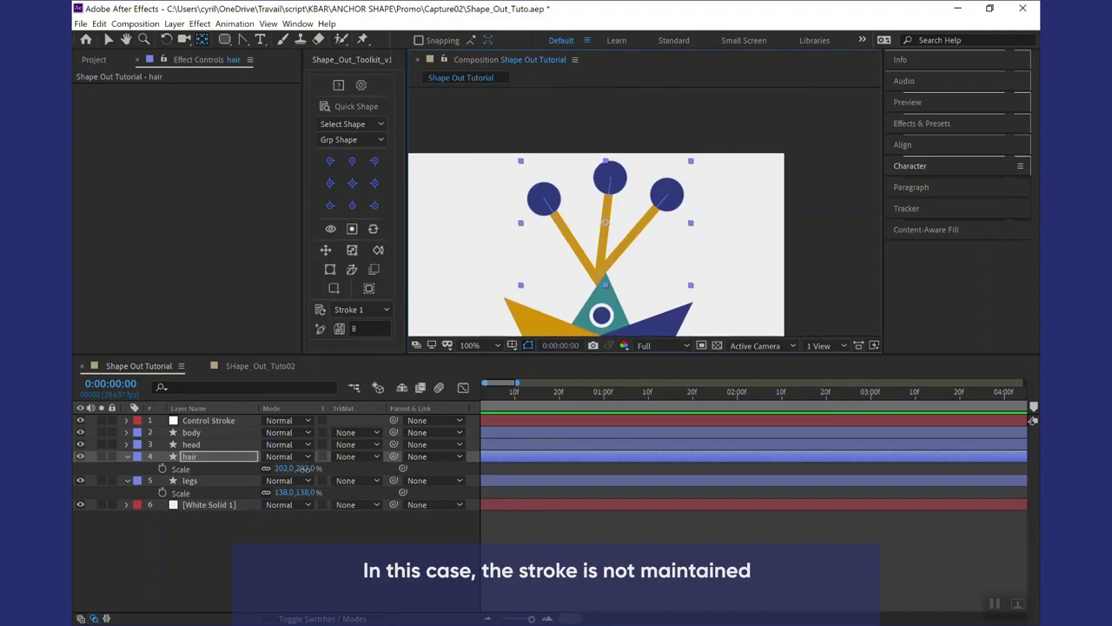
{"action": "left_click_drag", "start_coordinate": [298, 468], "coordinate": [295, 477]}
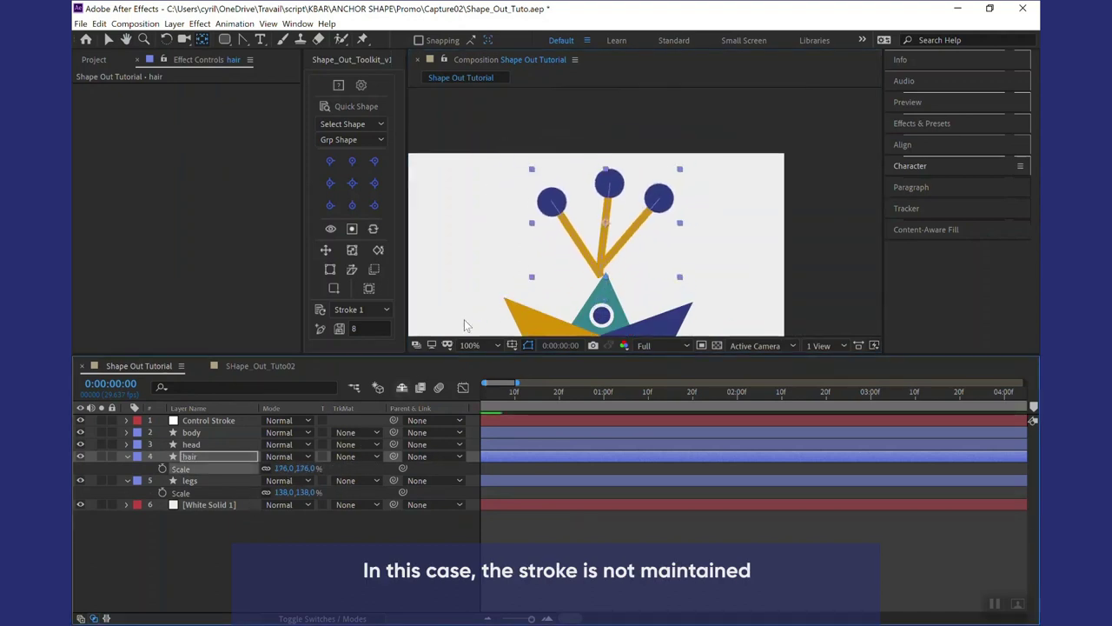
- Save a width-6 stroke as the Stroke 2 preset and select Stroke 2 in the preset list
{"action": "left_click", "coordinate": [372, 329]}
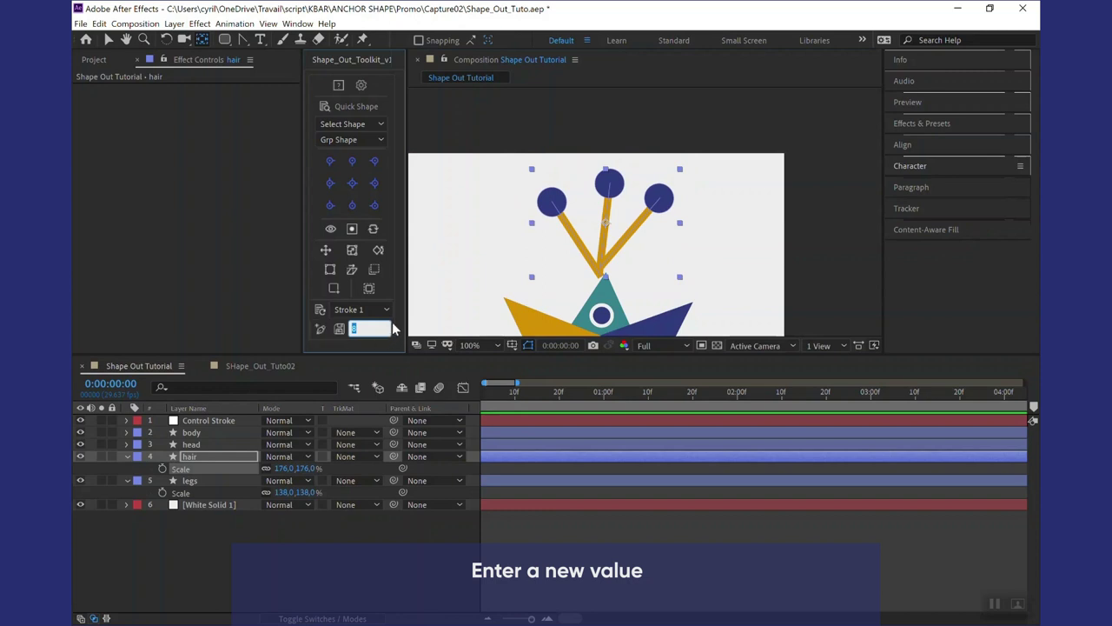
{"action": "type", "text": "6"}
{"action": "left_click", "coordinate": [340, 329]}
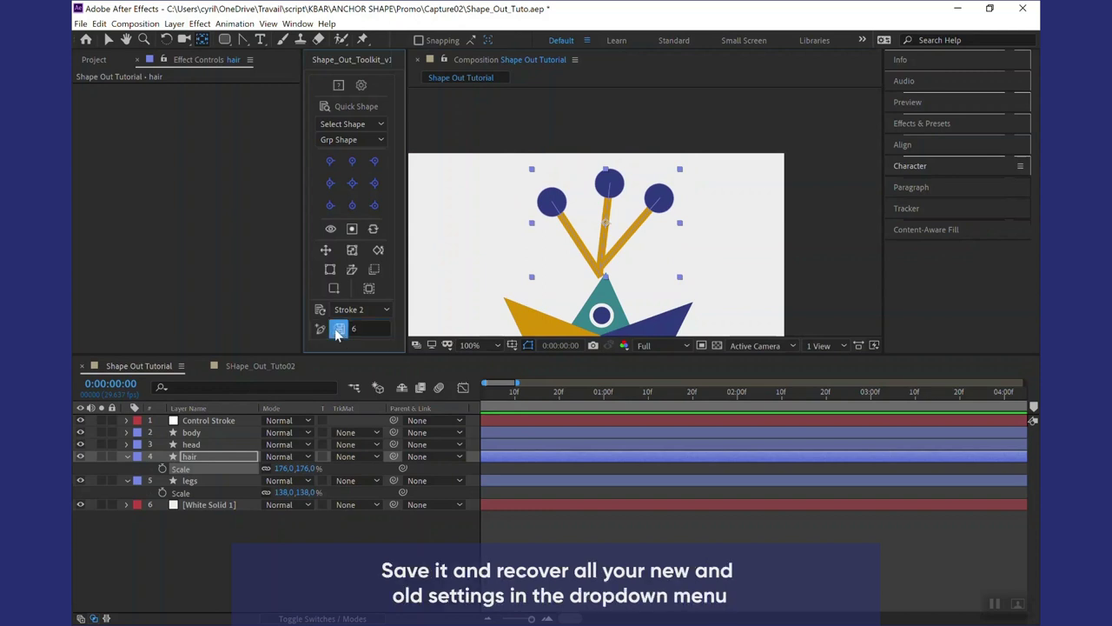
{"action": "left_click", "coordinate": [361, 309]}
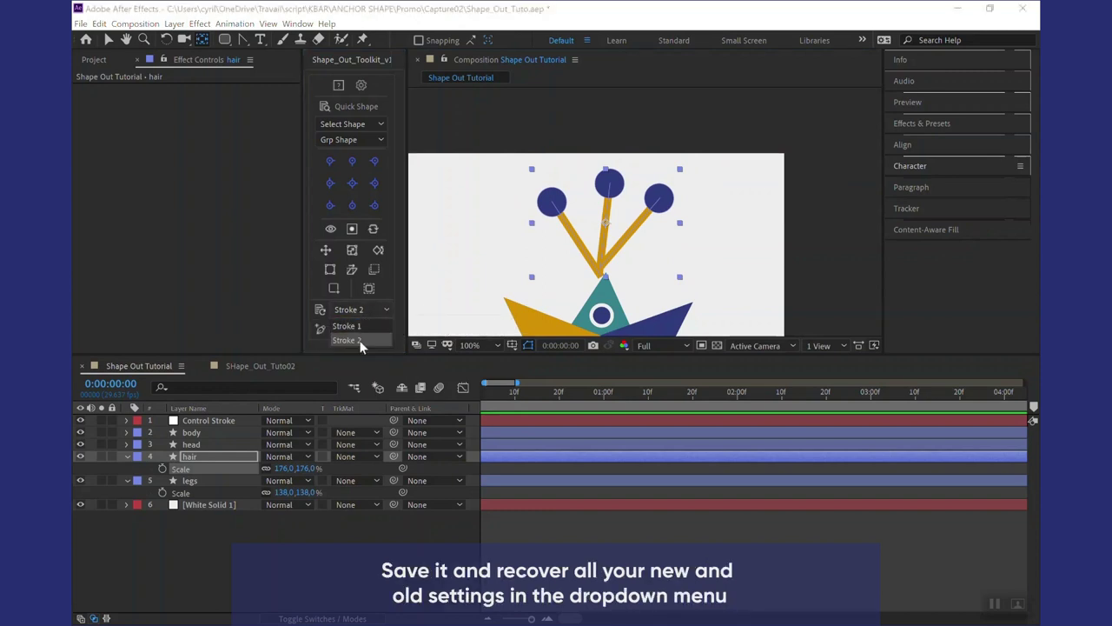
{"action": "left_click", "coordinate": [361, 324]}
{"action": "left_click", "coordinate": [379, 310]}
{"action": "left_click", "coordinate": [353, 339]}
{"action": "left_click", "coordinate": [361, 309]}
{"action": "left_click", "coordinate": [361, 337]}
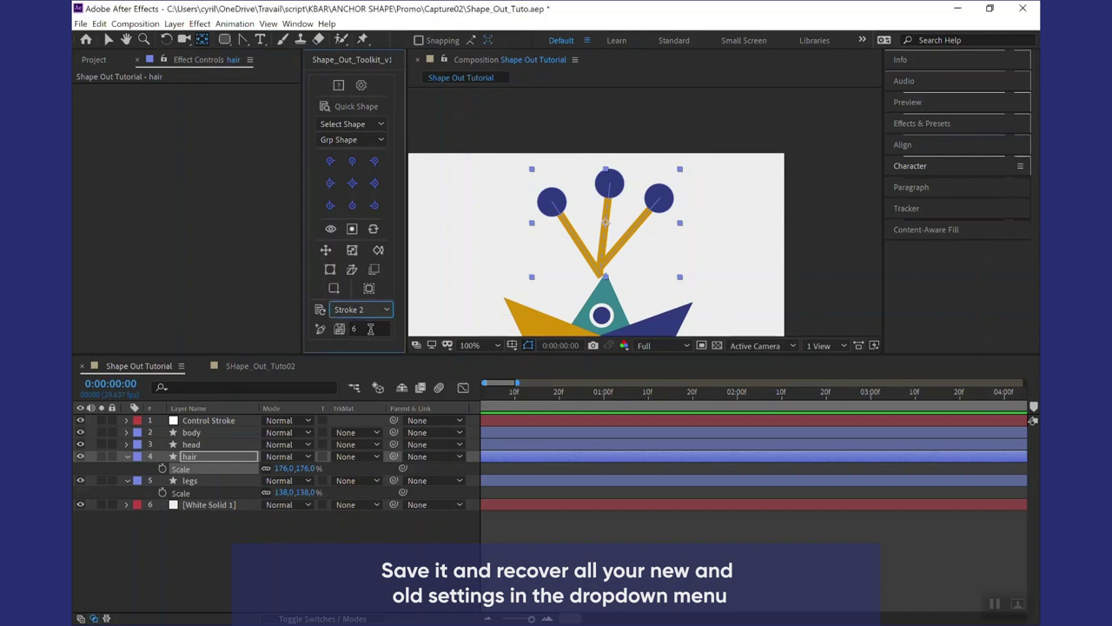
- Apply Stroke 2 to the hair layer, then select the Control Stroke layer
{"action": "left_click", "coordinate": [319, 330]}
{"action": "left_click", "coordinate": [197, 457]}
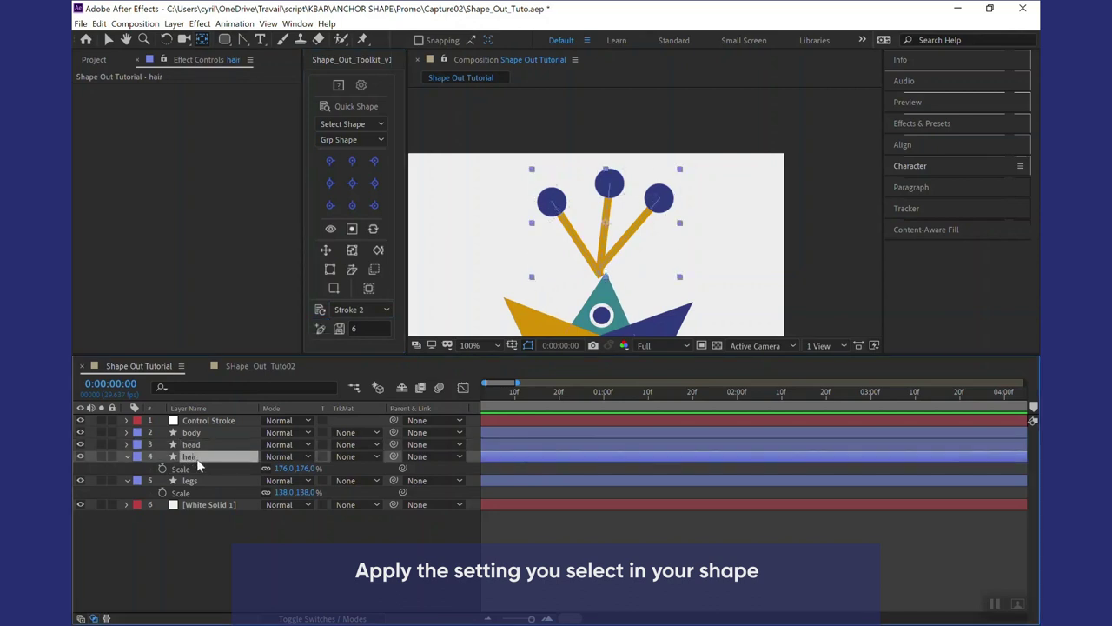
{"action": "left_click", "coordinate": [318, 330]}
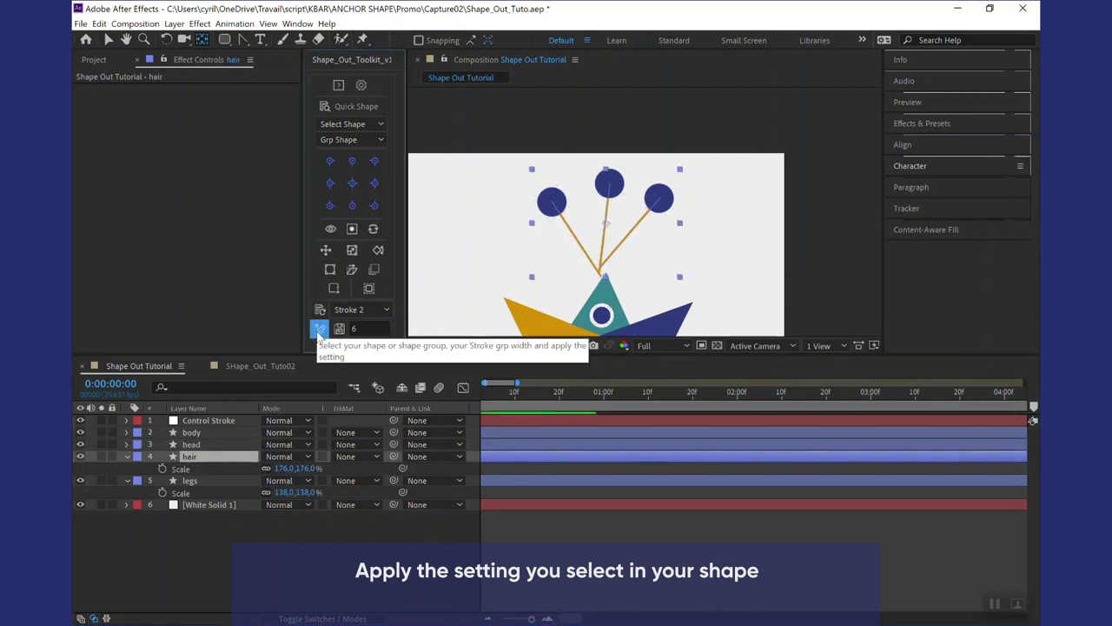
{"action": "left_click", "coordinate": [230, 421]}
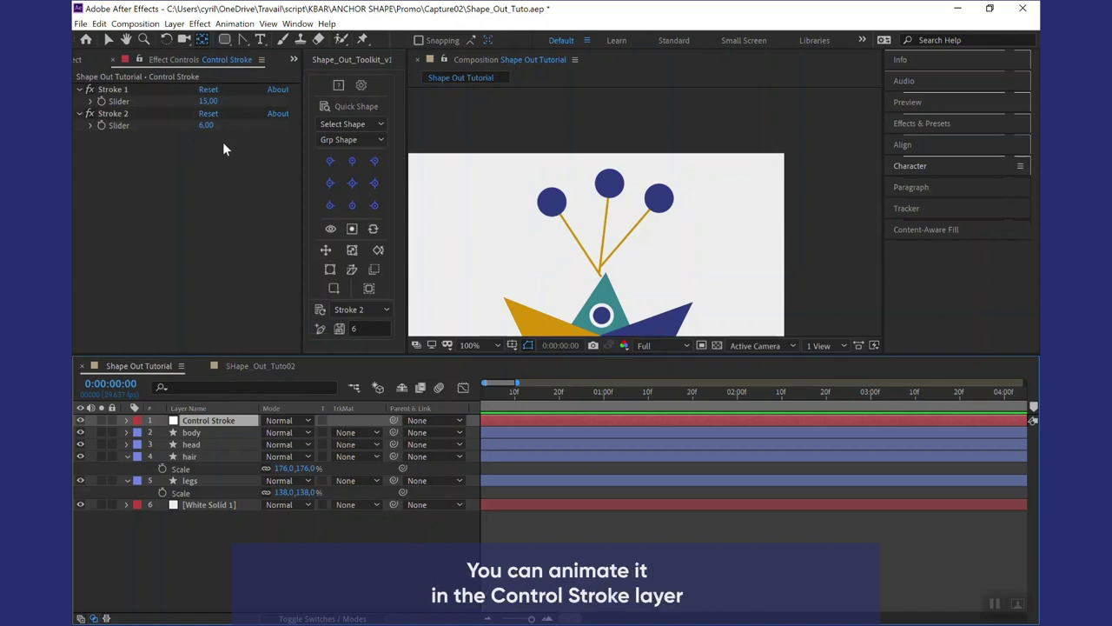
- Thicken the hair strokes to width 14 and scrub the hair's scale to 95%
{"action": "left_click_drag", "start_coordinate": [206, 125], "coordinate": [228, 125]}
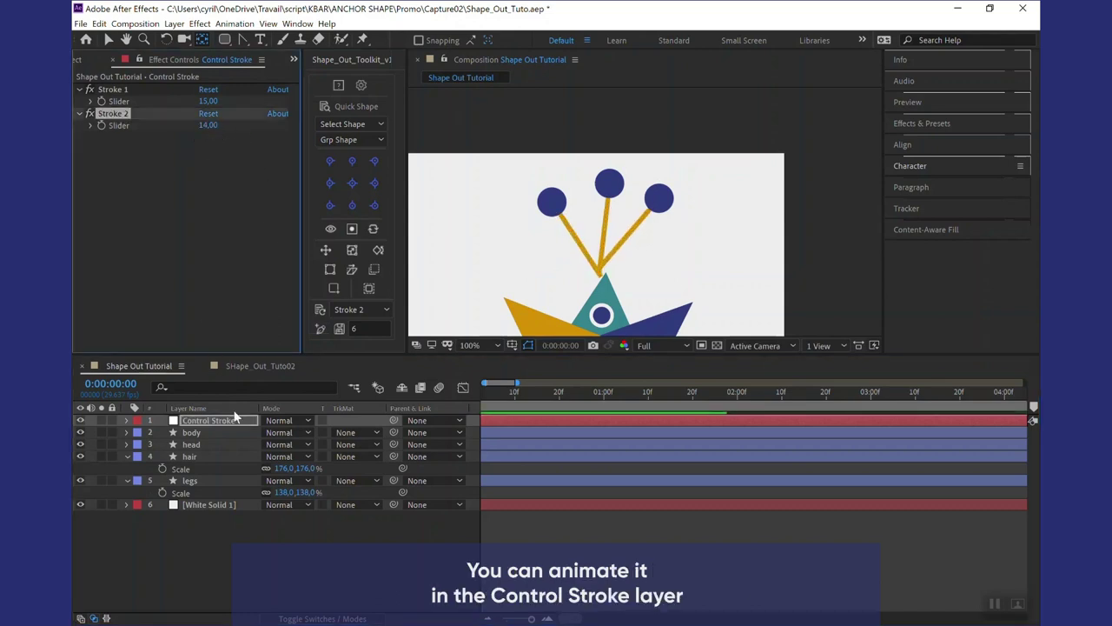
{"action": "left_click", "coordinate": [191, 457]}
{"action": "mouse_move", "coordinate": [293, 469]}
{"action": "left_mouse_down"}
{"action": "mouse_move", "coordinate": [243, 474]}
{"action": "mouse_move", "coordinate": [488, 444]}
{"action": "mouse_move", "coordinate": [316, 468]}
{"action": "left_mouse_up"}
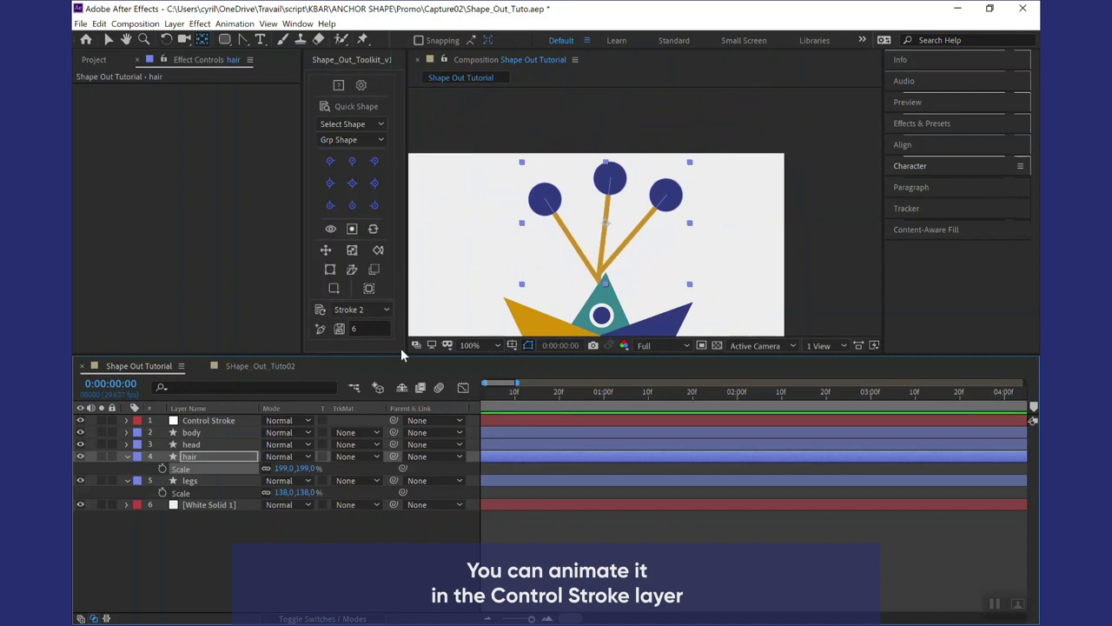
- Save a new Stroke 3 preset with width 40 and keep it selected
{"action": "left_click", "coordinate": [374, 327]}
{"action": "type", "text": "40"}
{"action": "left_click", "coordinate": [339, 328]}
{"action": "left_click", "coordinate": [387, 310]}
{"action": "left_click", "coordinate": [363, 340]}
{"action": "left_click", "coordinate": [386, 310]}
{"action": "left_click", "coordinate": [365, 354]}
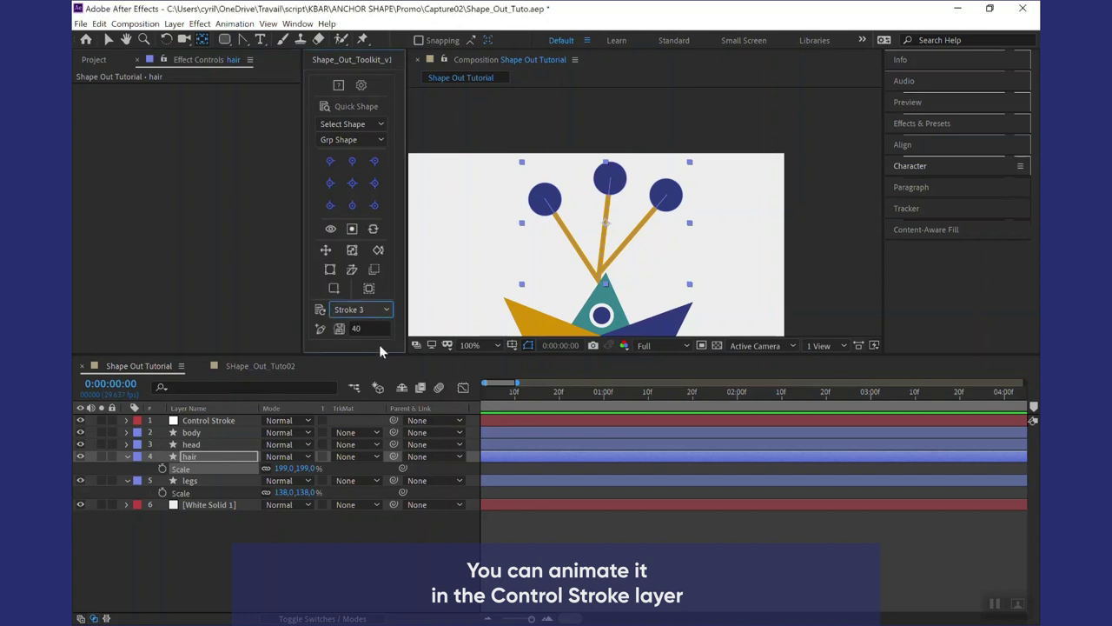
- Apply Stroke 3 to the hair, rescale it to 181%, and pan down to the legs
{"action": "left_click", "coordinate": [319, 328]}
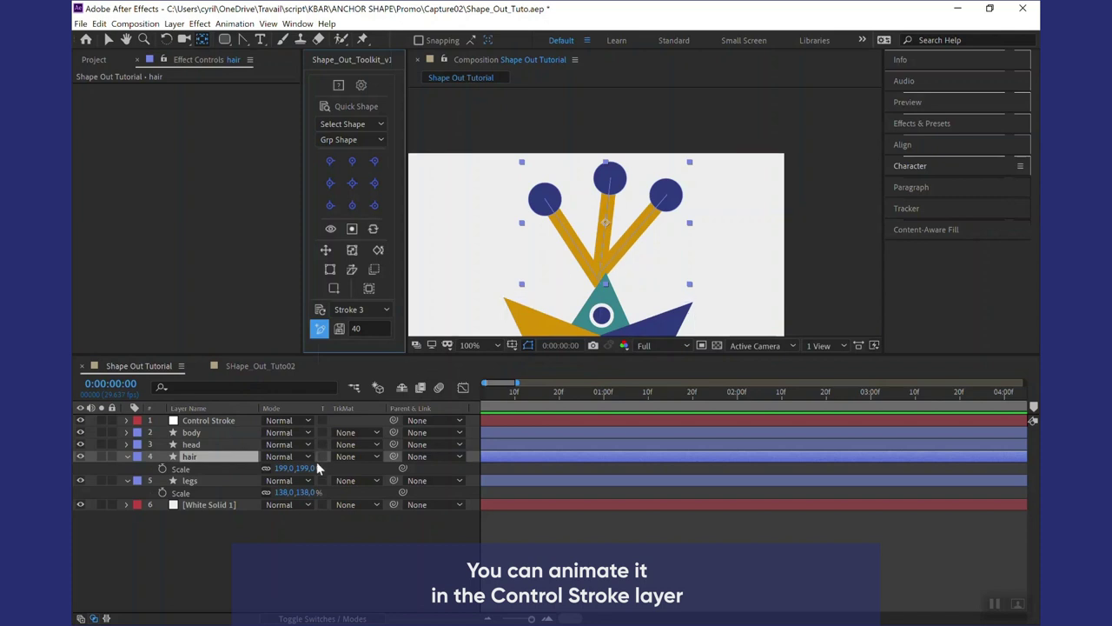
{"action": "left_click_drag", "start_coordinate": [300, 468], "coordinate": [295, 473]}
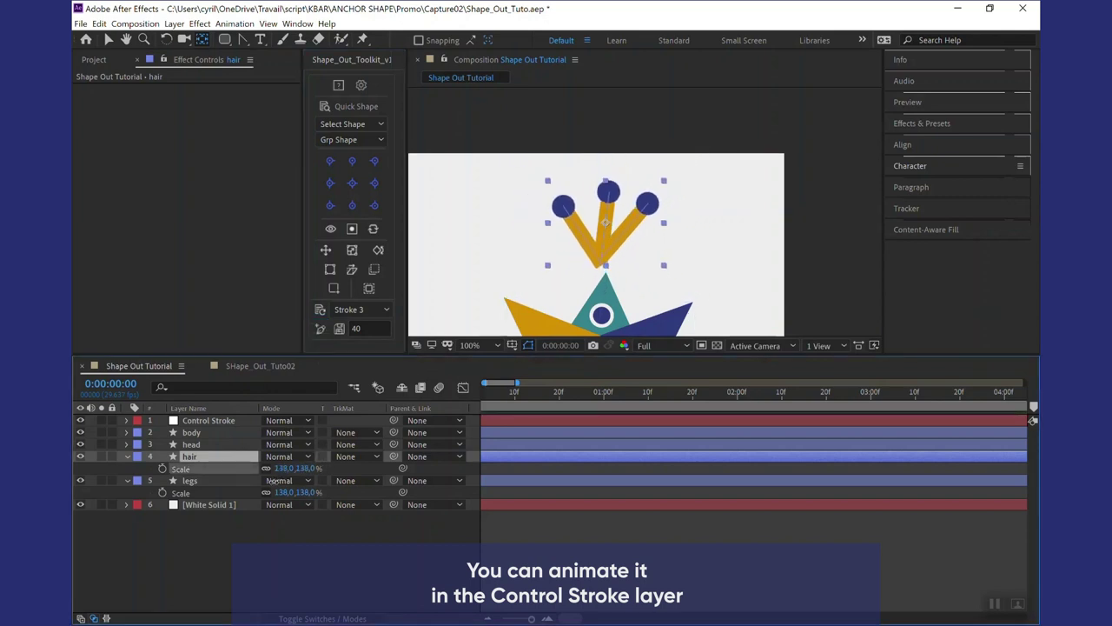
{"action": "left_click_drag", "start_coordinate": [559, 272], "coordinate": [548, 122]}
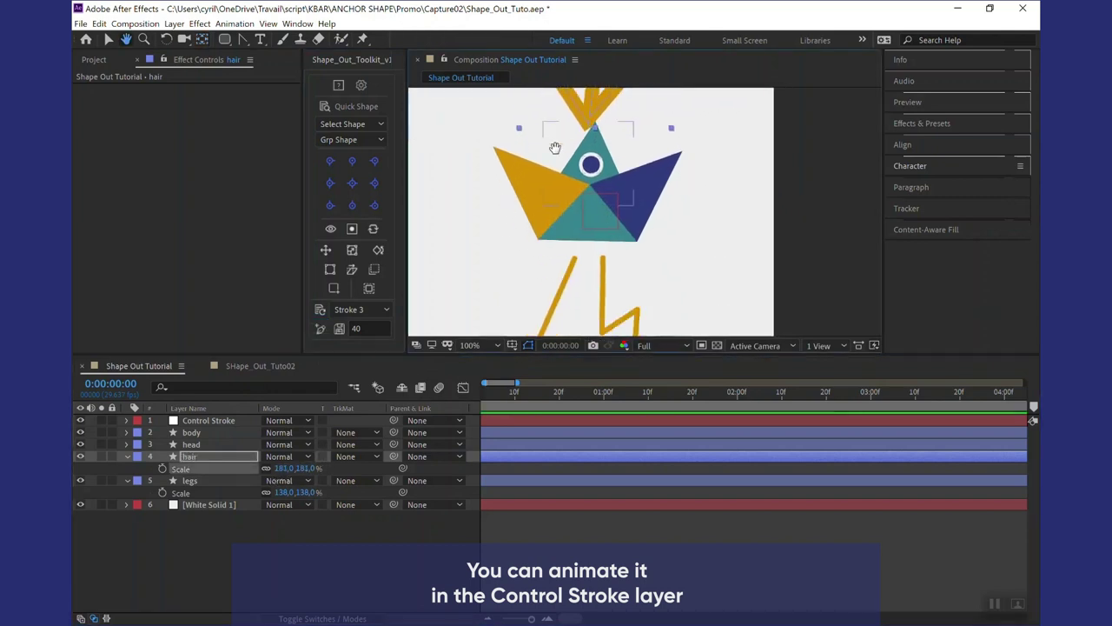
- Link the legs layer to the 14-wide Stroke 2 preset
{"action": "left_click", "coordinate": [204, 481]}
{"action": "left_click", "coordinate": [358, 310]}
{"action": "left_click", "coordinate": [361, 345]}
{"action": "left_click", "coordinate": [320, 330]}
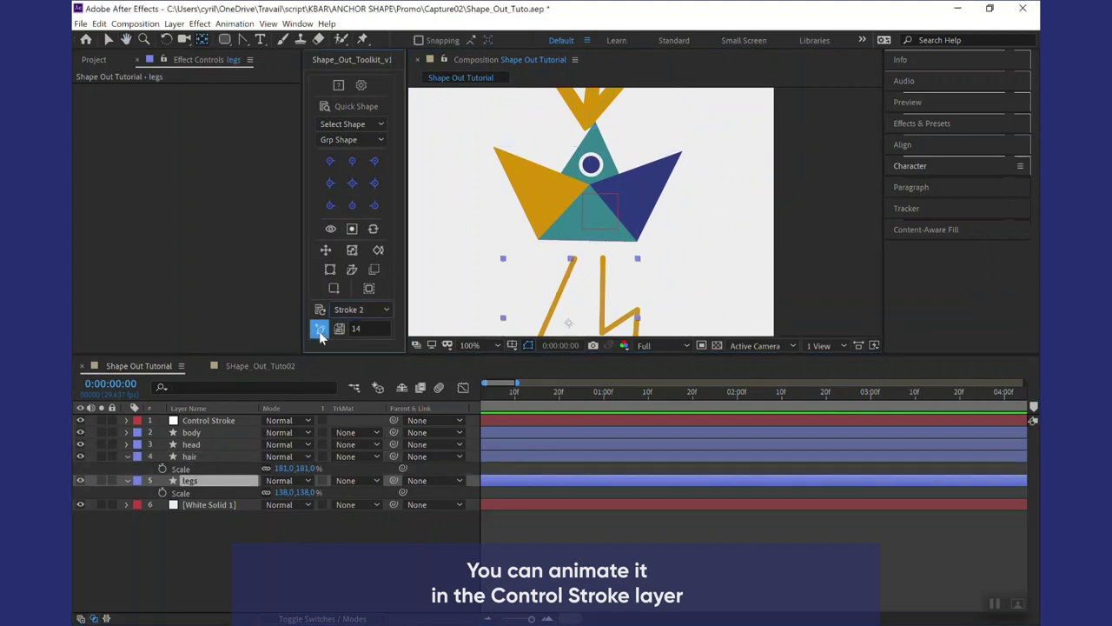
- Switch the legs to the 40-wide Stroke 3, scale them to 170%, and fit the figure in view
{"action": "left_click", "coordinate": [361, 309]}
{"action": "left_click", "coordinate": [340, 348]}
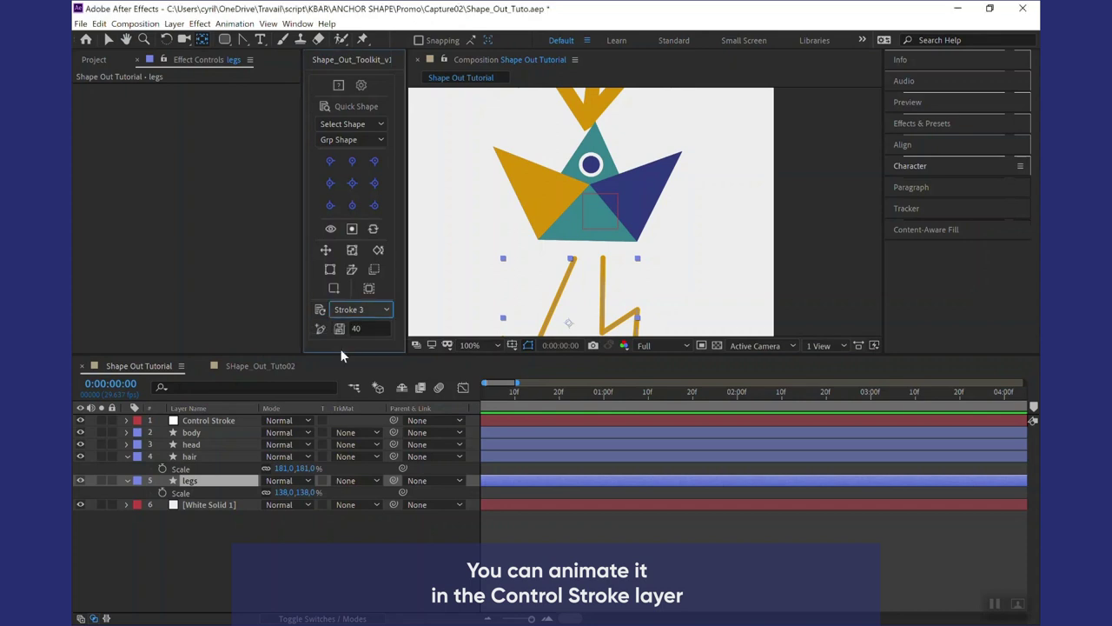
{"action": "mouse_move", "coordinate": [308, 491]}
{"action": "left_mouse_down"}
{"action": "mouse_move", "coordinate": [292, 492]}
{"action": "mouse_move", "coordinate": [330, 493]}
{"action": "left_mouse_up"}
{"action": "left_click", "coordinate": [479, 345]}
{"action": "left_click", "coordinate": [491, 360]}
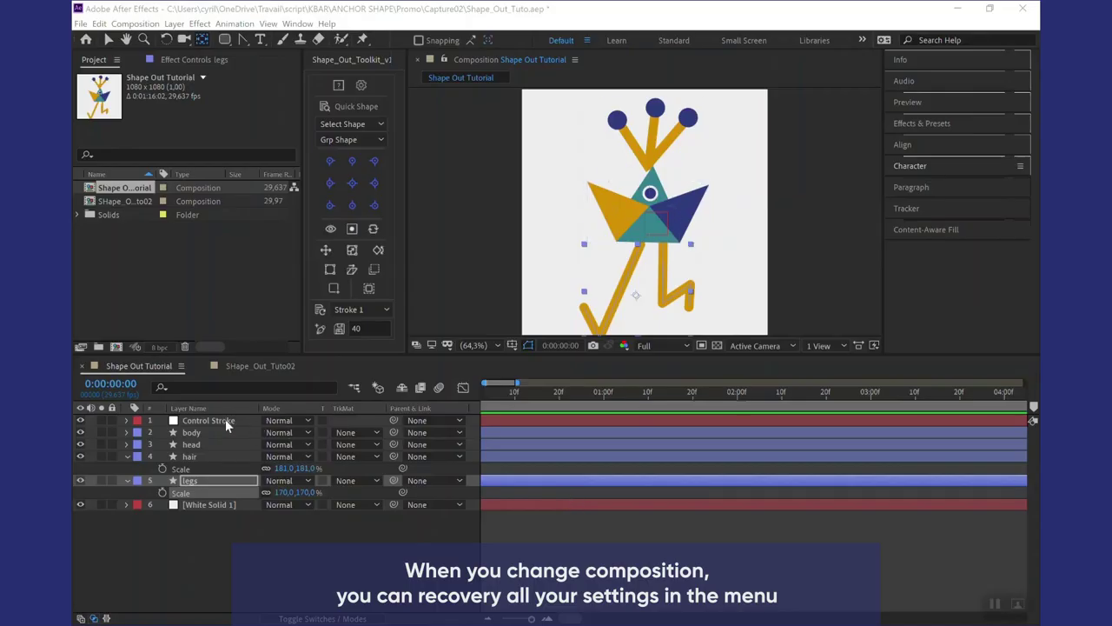
- Show the Control Stroke sliders and reload Stroke 1 (width 15), then Stroke 3 (width 40)
{"action": "left_click", "coordinate": [225, 421]}
{"action": "left_click", "coordinate": [202, 60]}
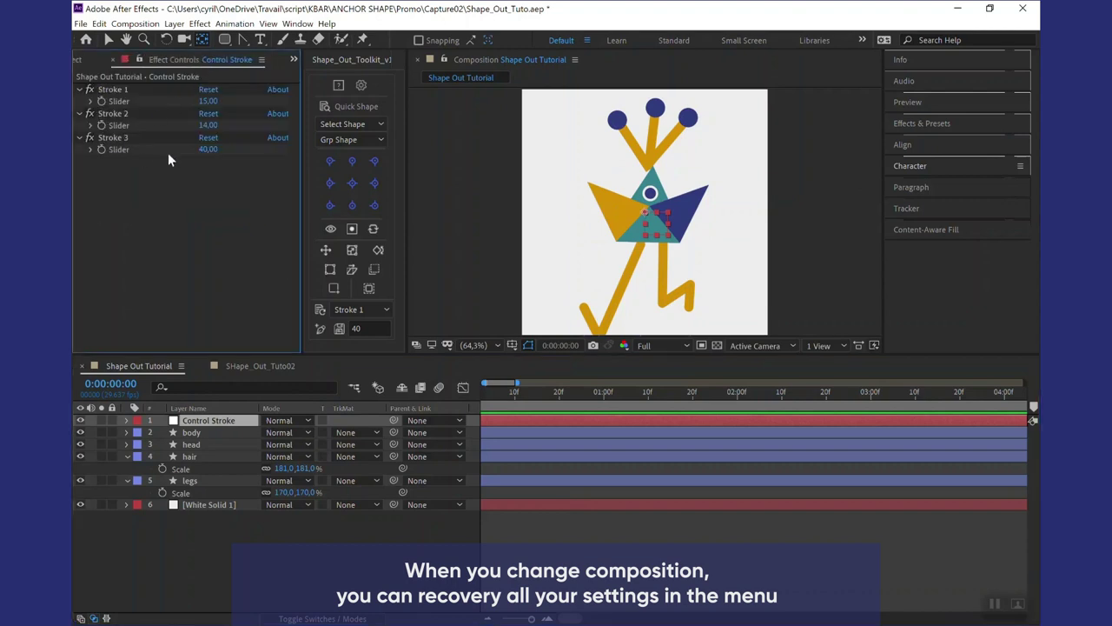
{"action": "left_click", "coordinate": [370, 310]}
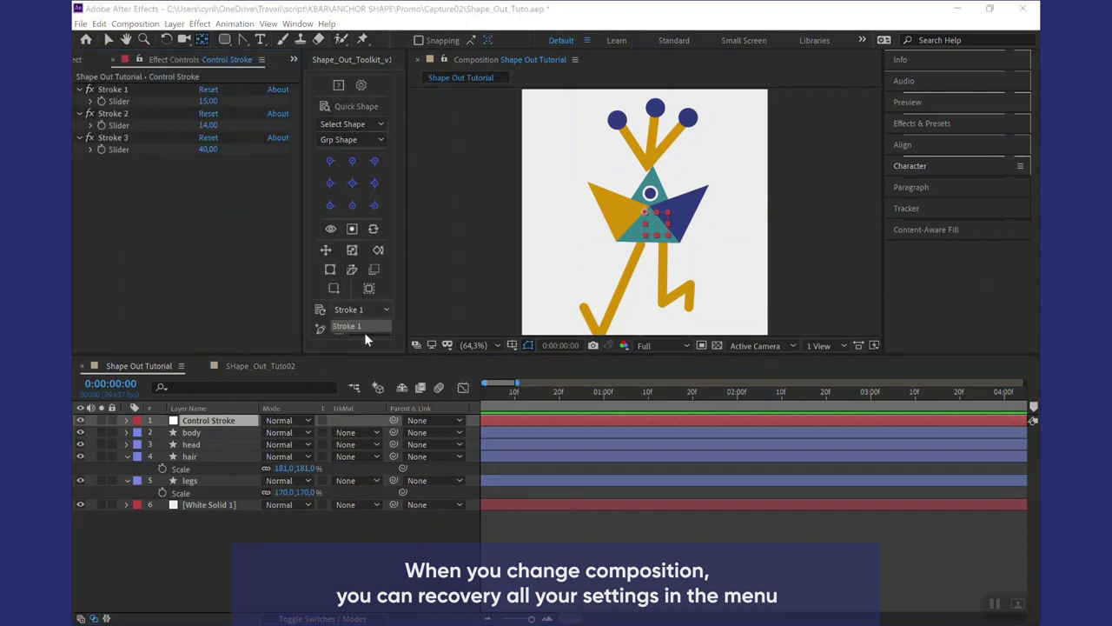
{"action": "left_click", "coordinate": [365, 339]}
{"action": "left_click", "coordinate": [320, 310]}
{"action": "left_click", "coordinate": [383, 310]}
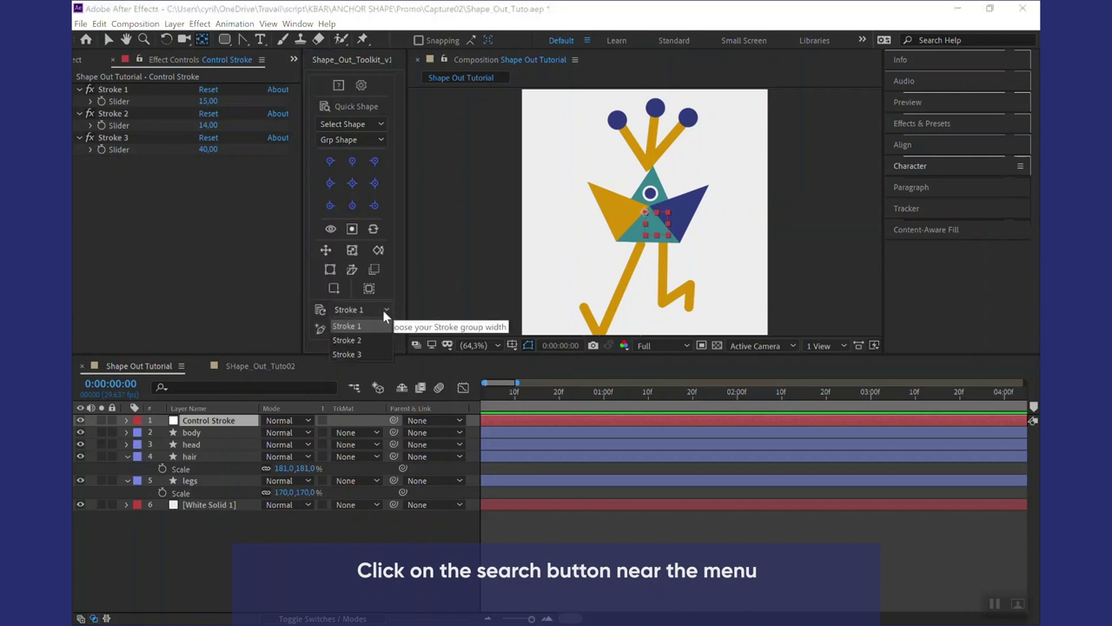
{"action": "left_click", "coordinate": [347, 353]}
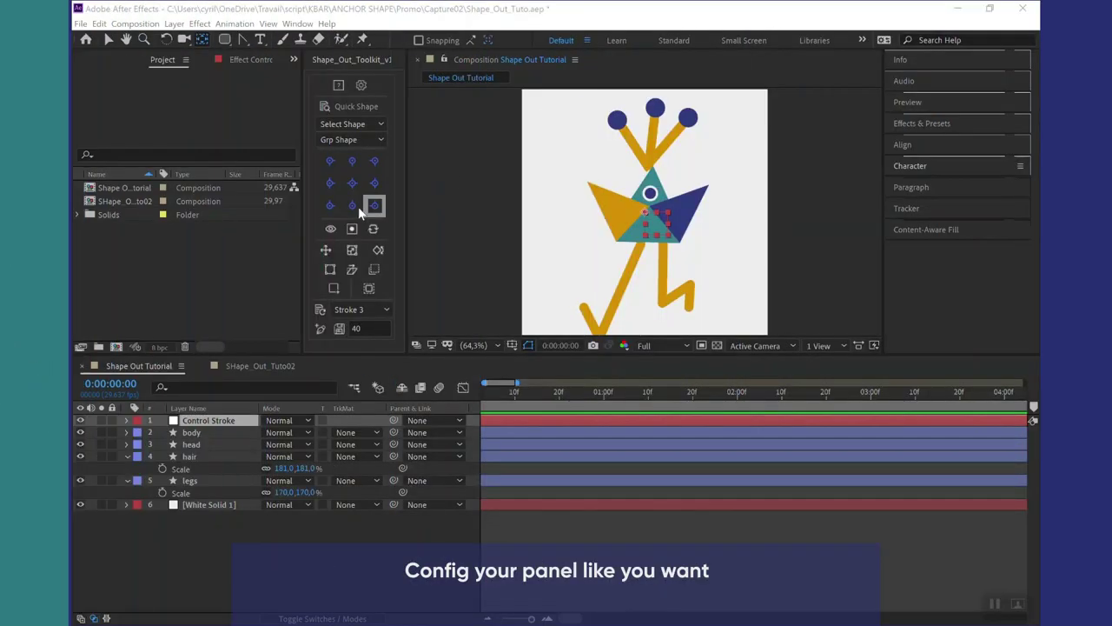
- Hide the Anchor Point section, keeping Shape Null, Quick Shape and Maintain Stroke visible
{"action": "left_click", "coordinate": [359, 87]}
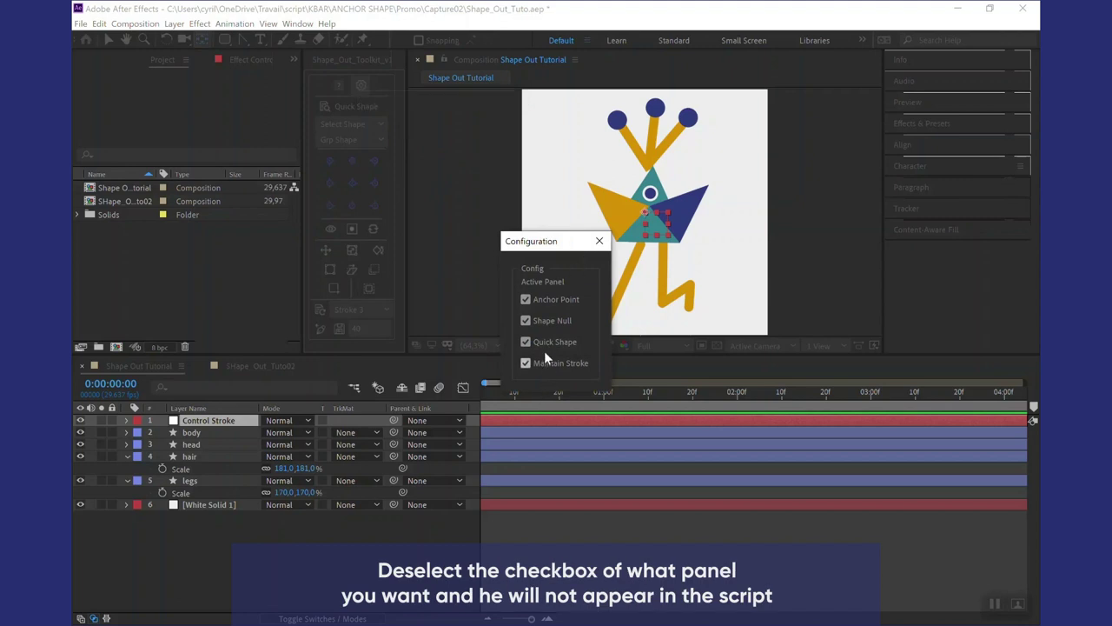
{"action": "left_click", "coordinate": [561, 342]}
{"action": "left_click", "coordinate": [560, 365]}
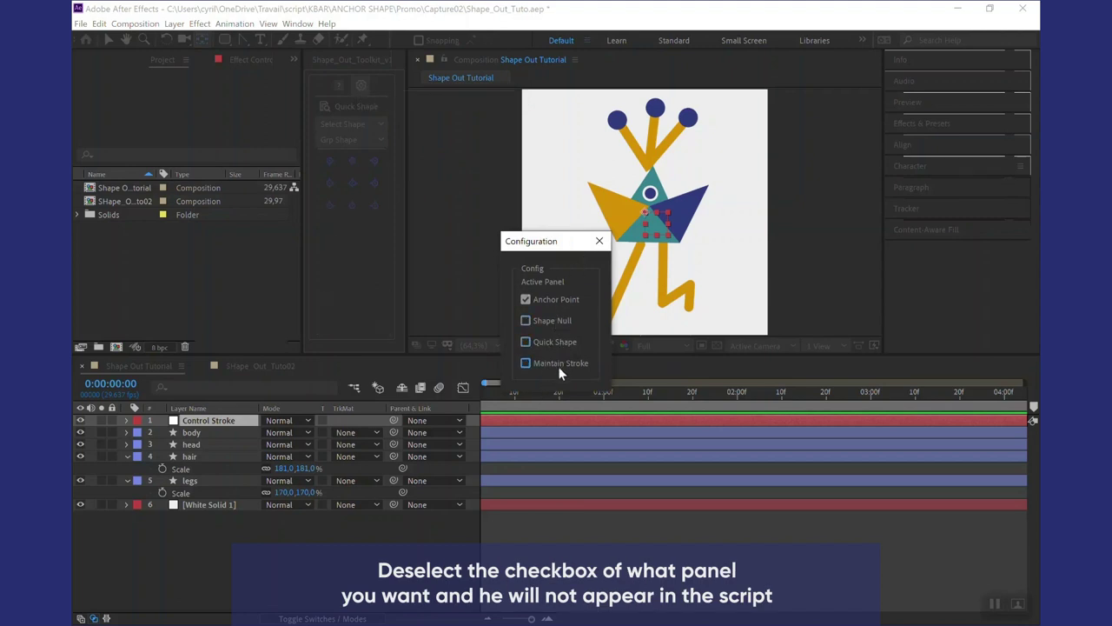
{"action": "left_click", "coordinate": [603, 241]}
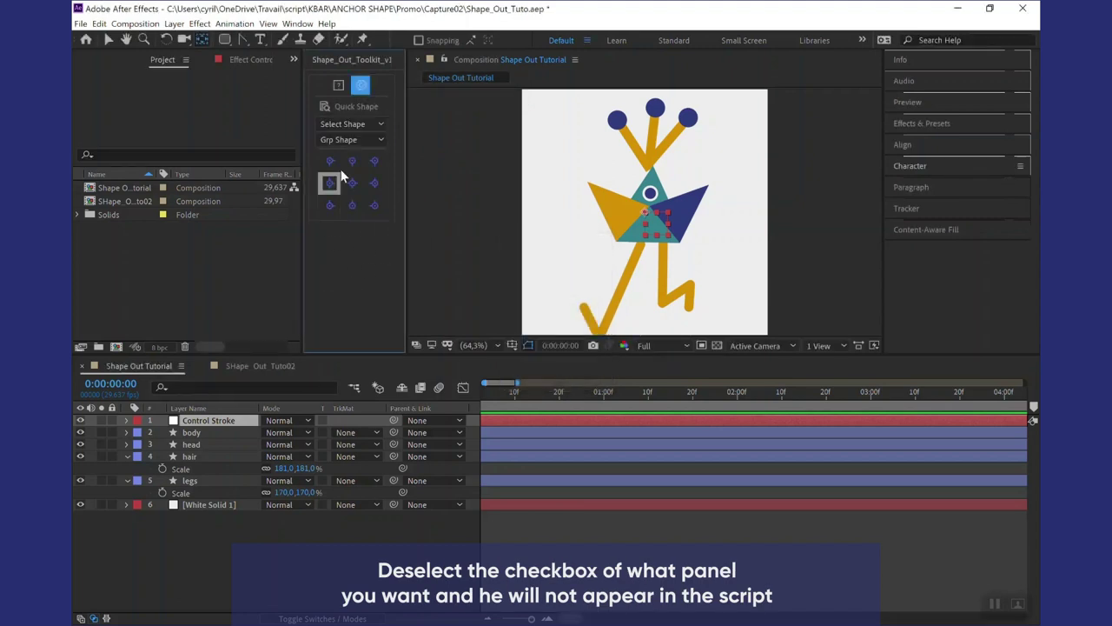
{"action": "left_click", "coordinate": [361, 85]}
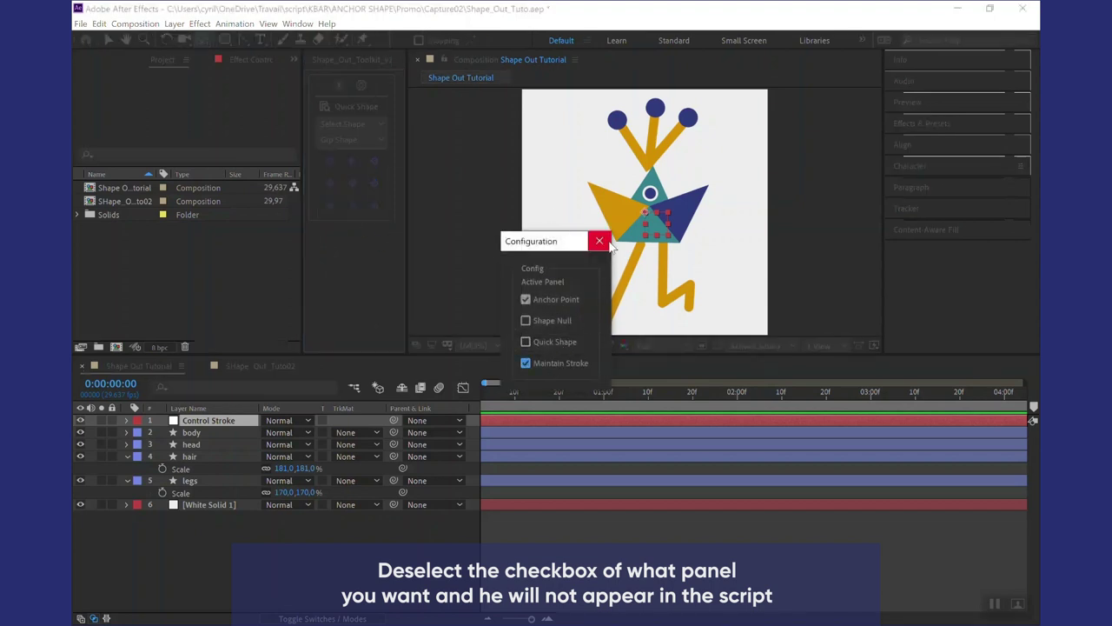
{"action": "left_click", "coordinate": [599, 241]}
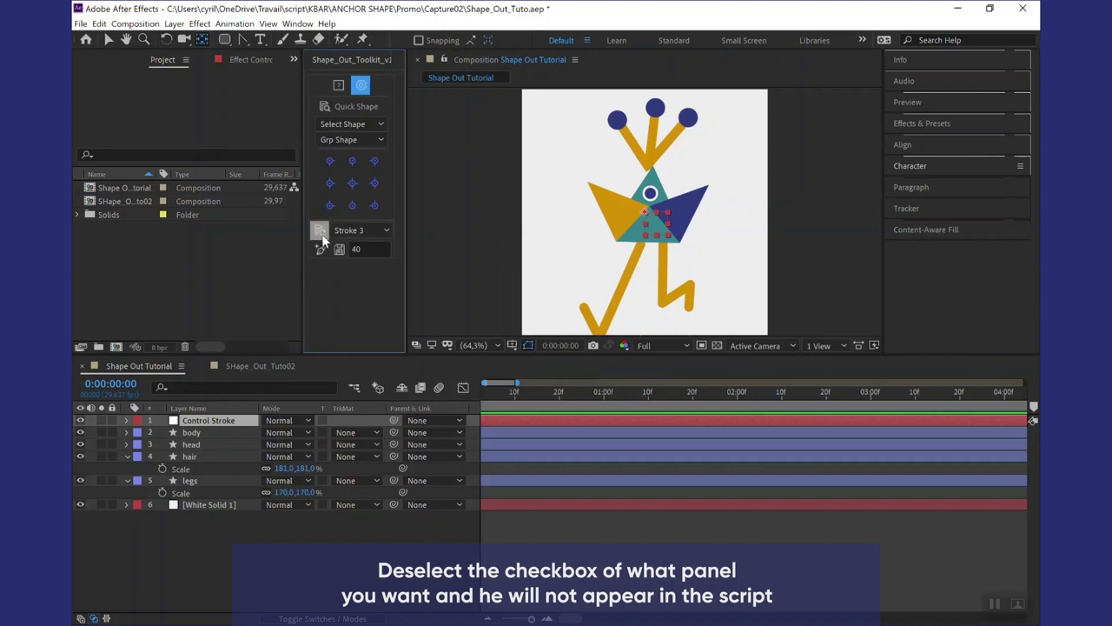
{"action": "left_click", "coordinate": [357, 87]}
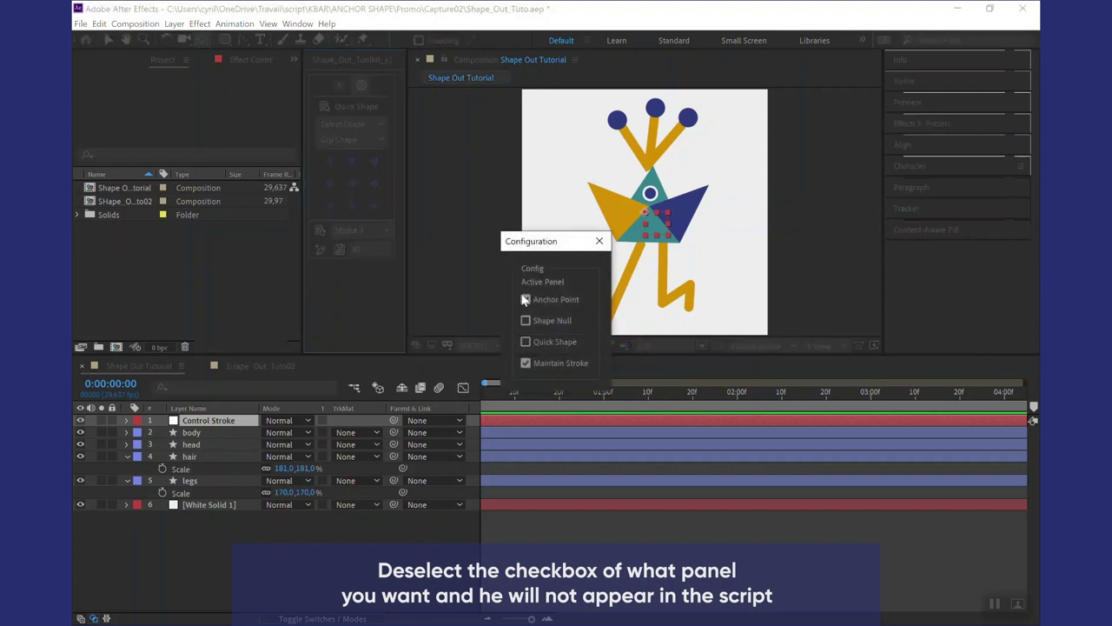
{"action": "left_click", "coordinate": [605, 245]}
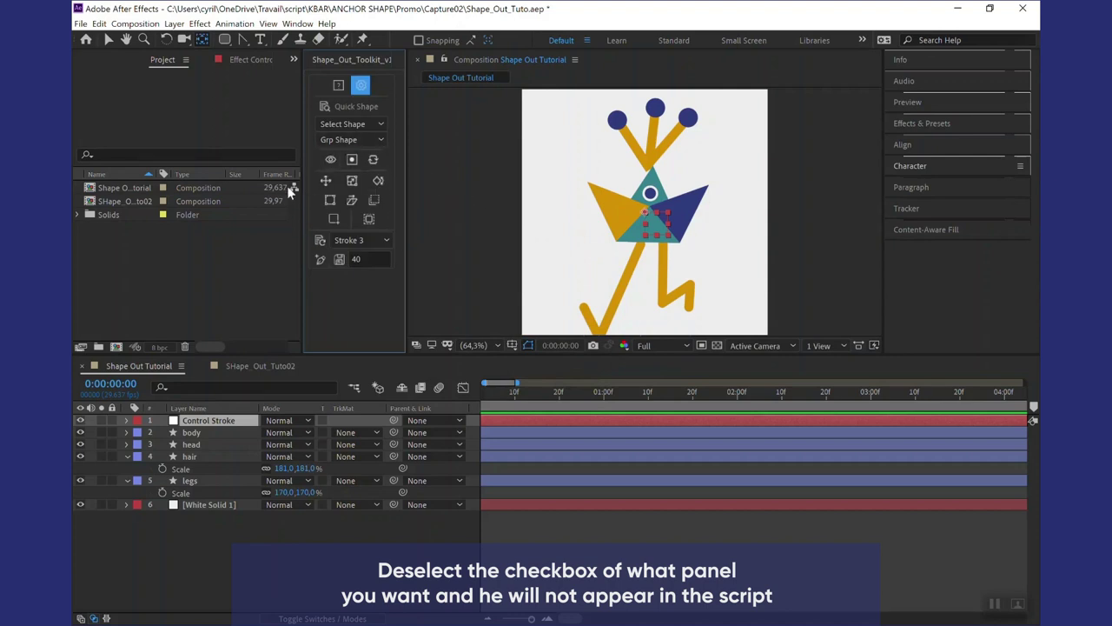
- Open the Shape Out Toolkit Help Panel and read its description of the tools
{"action": "left_click", "coordinate": [337, 85]}
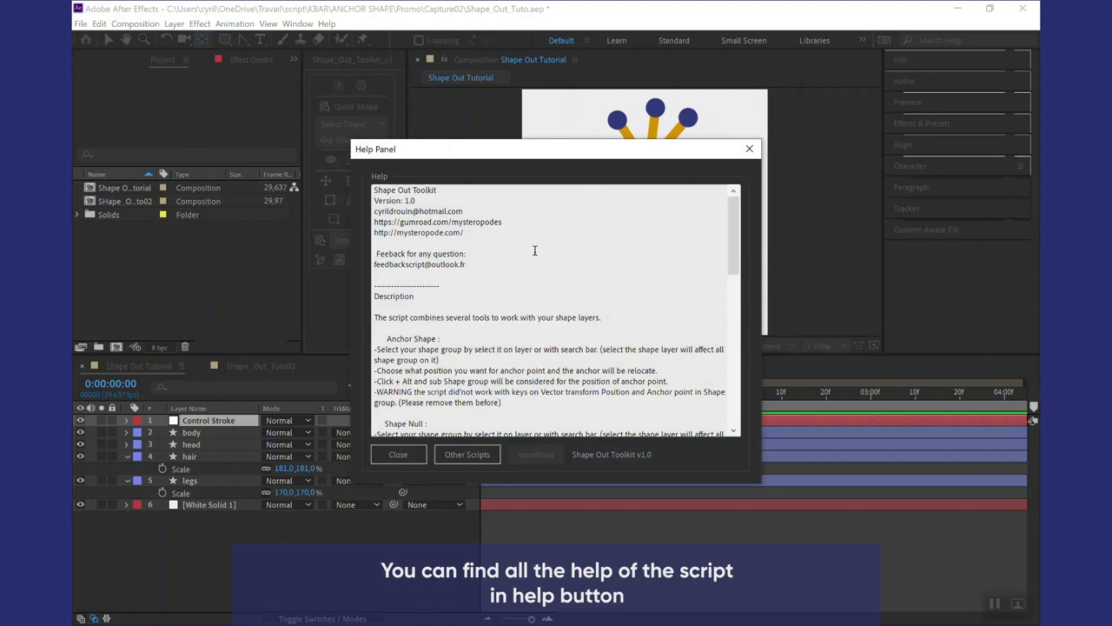
{"action": "left_click_drag", "start_coordinate": [509, 264], "coordinate": [333, 259]}
{"action": "left_click", "coordinate": [502, 271]}
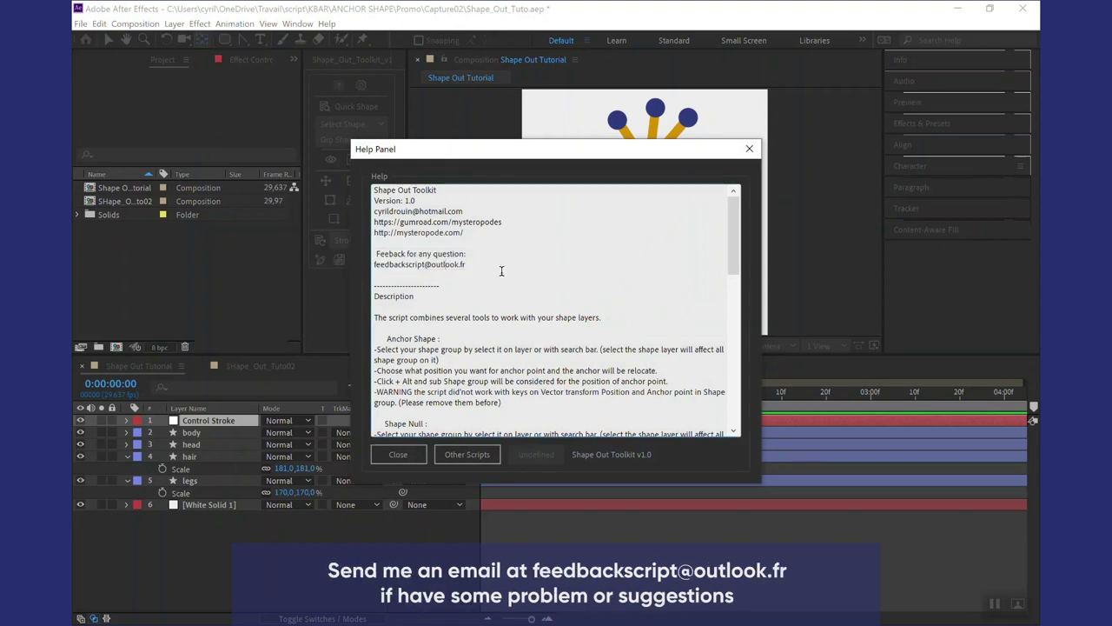
{"action": "mouse_move", "coordinate": [735, 258]}
{"action": "left_mouse_down"}
{"action": "mouse_move", "coordinate": [742, 356]}
{"action": "mouse_move", "coordinate": [704, 215]}
{"action": "left_mouse_up"}
- Open the author's Gumroad storefront via Other Scripts and scroll through the script products
{"action": "left_click", "coordinate": [469, 453]}
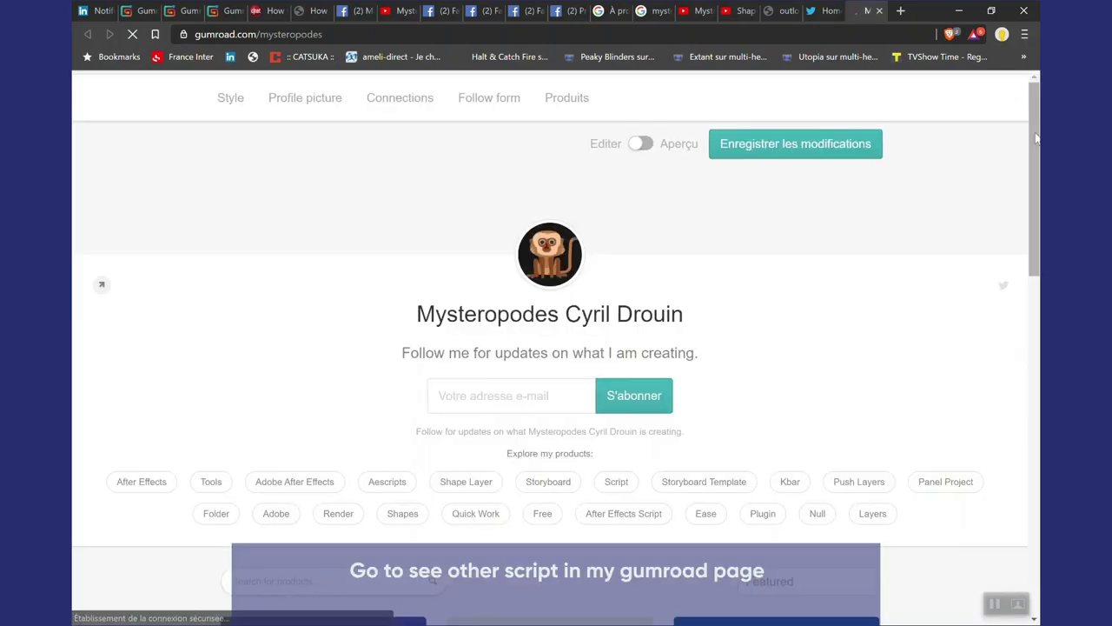
{"action": "scroll", "coordinate": [1021, 225], "scroll_direction": "down", "scroll_amount": 1}
{"action": "scroll", "coordinate": [1013, 321], "scroll_direction": "down", "scroll_amount": 1}
{"action": "scroll", "coordinate": [1006, 358], "scroll_direction": "down", "scroll_amount": 5}
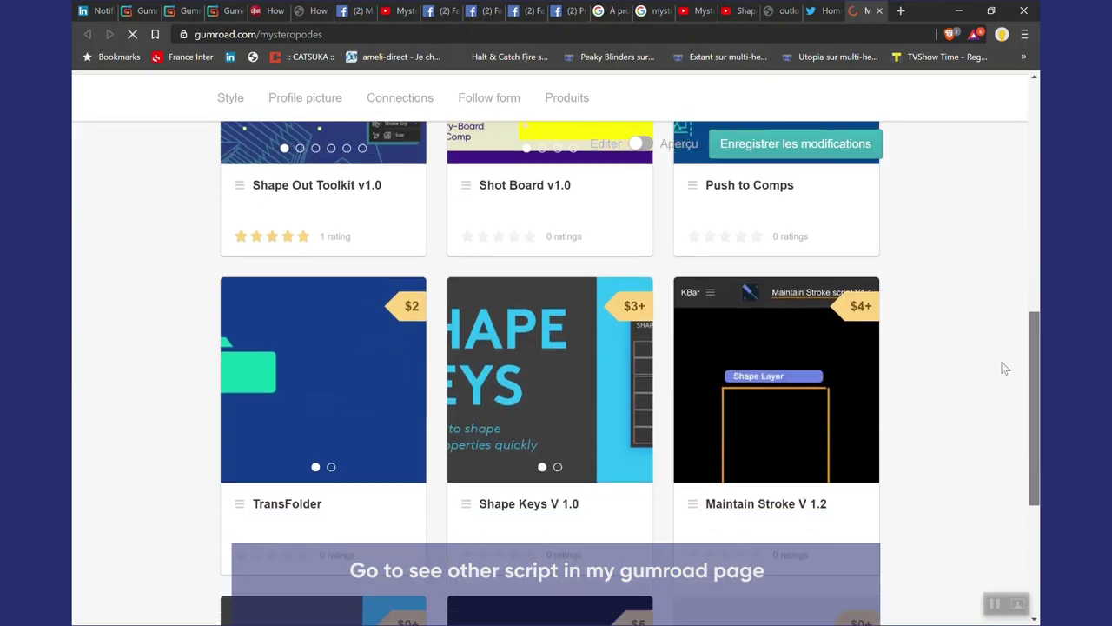
{"action": "scroll", "coordinate": [991, 399], "scroll_direction": "down", "scroll_amount": 2}
{"action": "scroll", "coordinate": [978, 451], "scroll_direction": "down", "scroll_amount": 2}
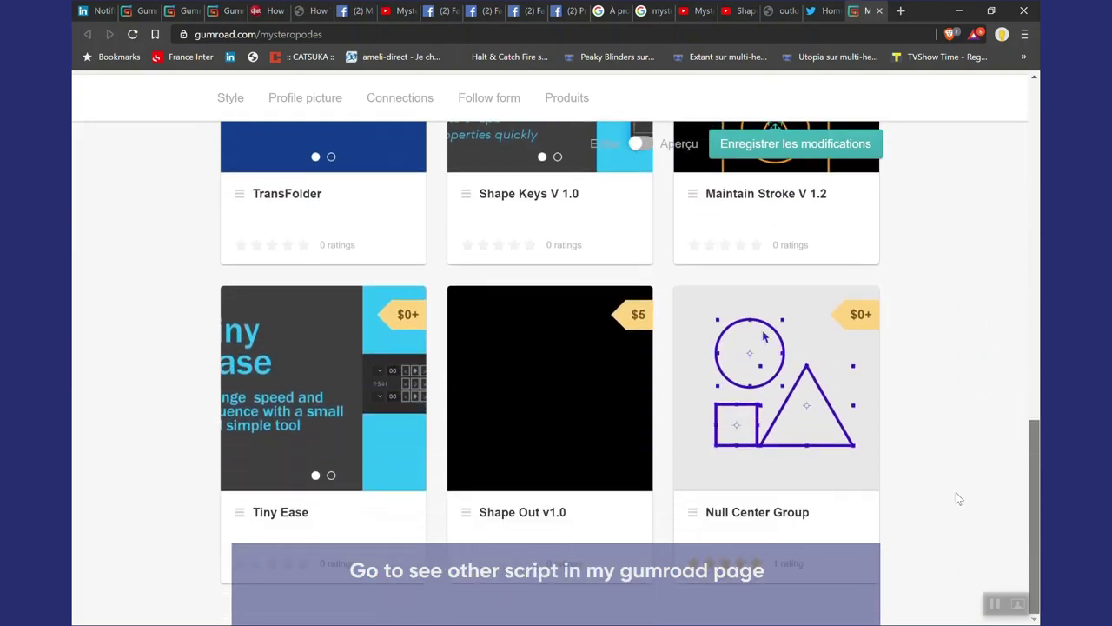
{"action": "scroll", "coordinate": [948, 467], "scroll_direction": "up", "scroll_amount": 3}
{"action": "scroll", "coordinate": [945, 347], "scroll_direction": "up", "scroll_amount": 2}
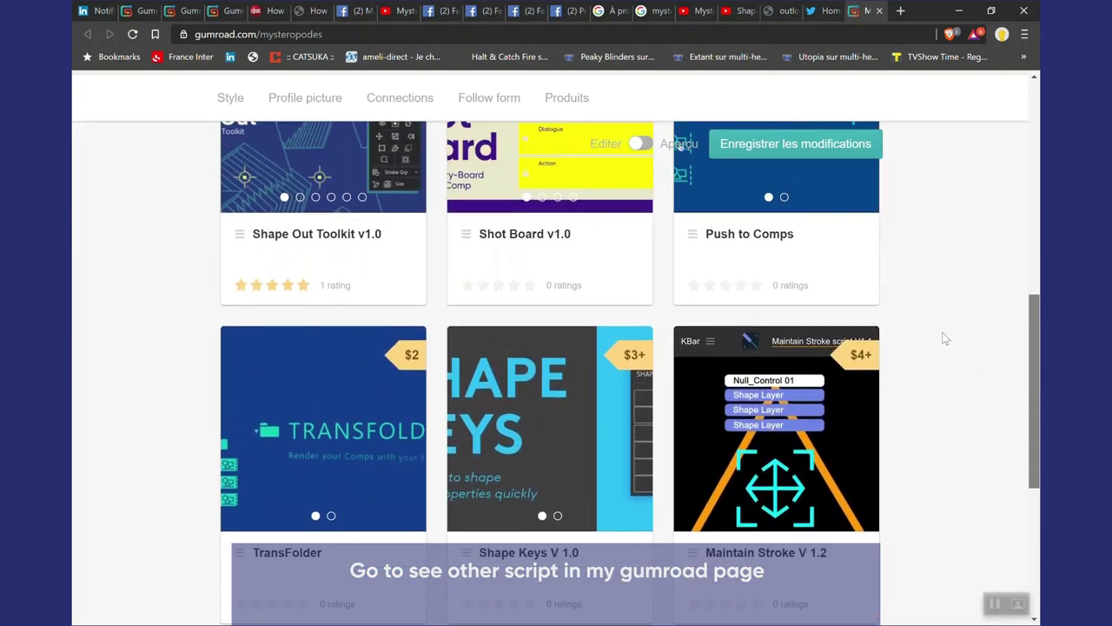
{"action": "scroll", "coordinate": [941, 298], "scroll_direction": "up", "scroll_amount": 1}
{"action": "scroll", "coordinate": [941, 269], "scroll_direction": "up", "scroll_amount": 1}
{"action": "scroll", "coordinate": [943, 240], "scroll_direction": "up", "scroll_amount": 2}
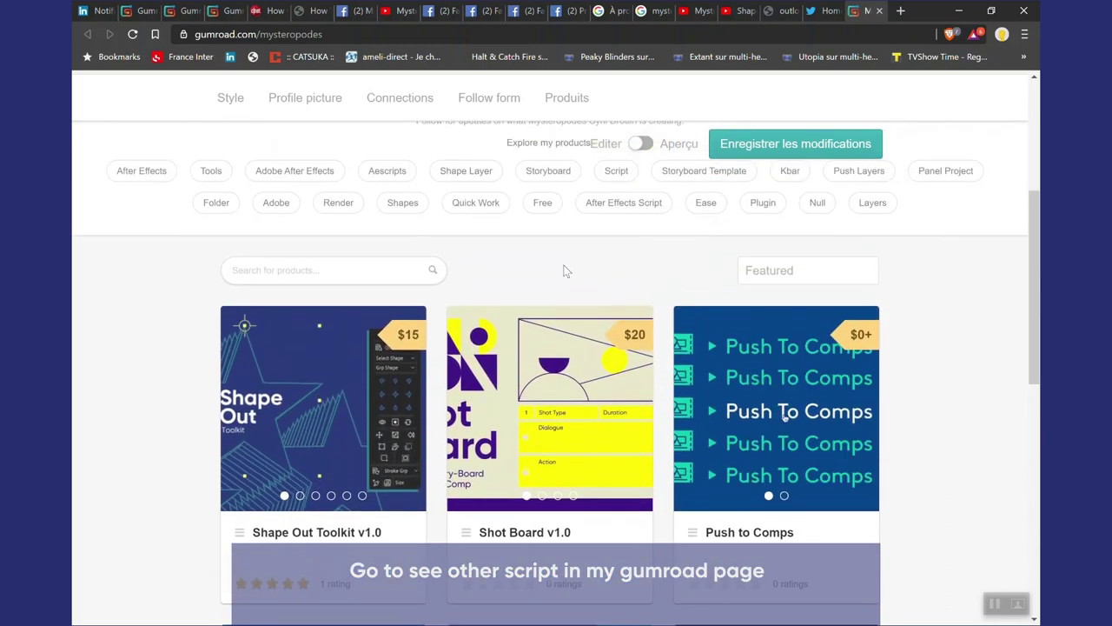